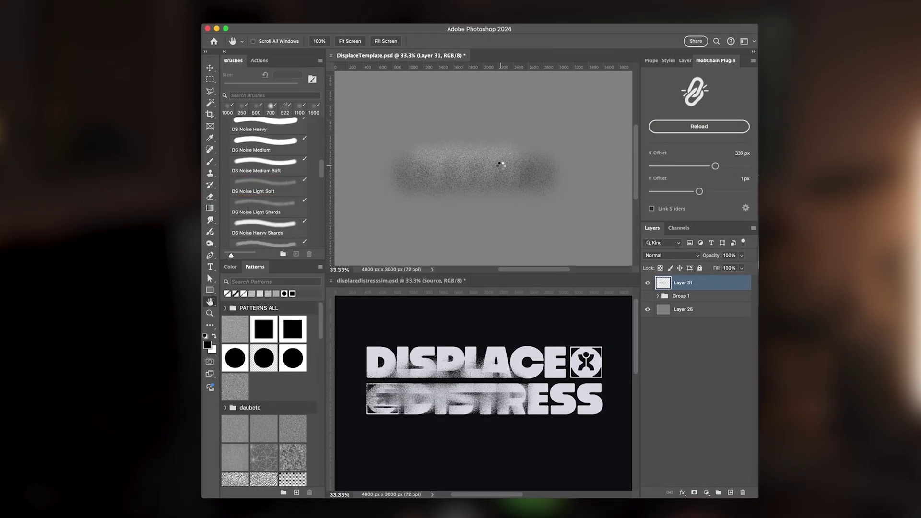
Paint a dark DS Noise stroke and Supreme Splatter on DisplaceTemplate.psd, then swap colours.
mouse_move(590, 196)
left_mouse_down()
mouse_move(461, 173)
mouse_move(552, 207)
left_mouse_up()
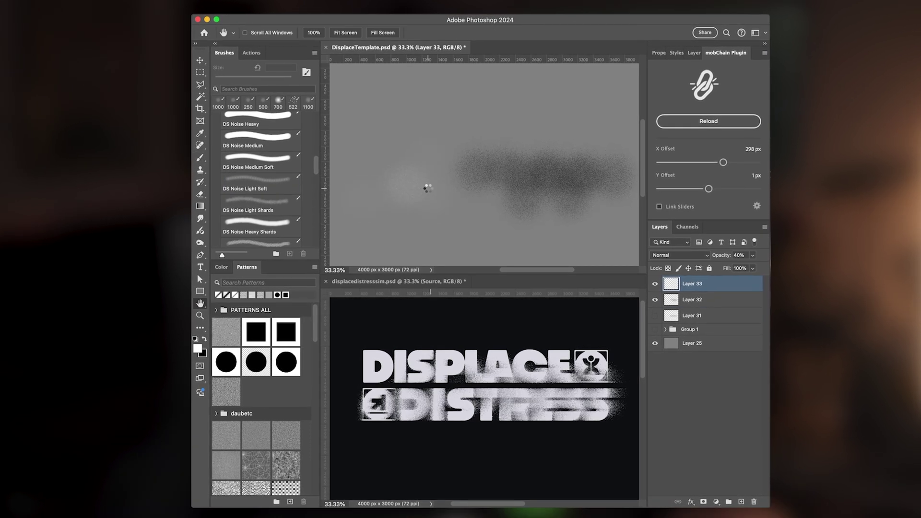
scroll(262, 192, "down", 5)
left_click(272, 236)
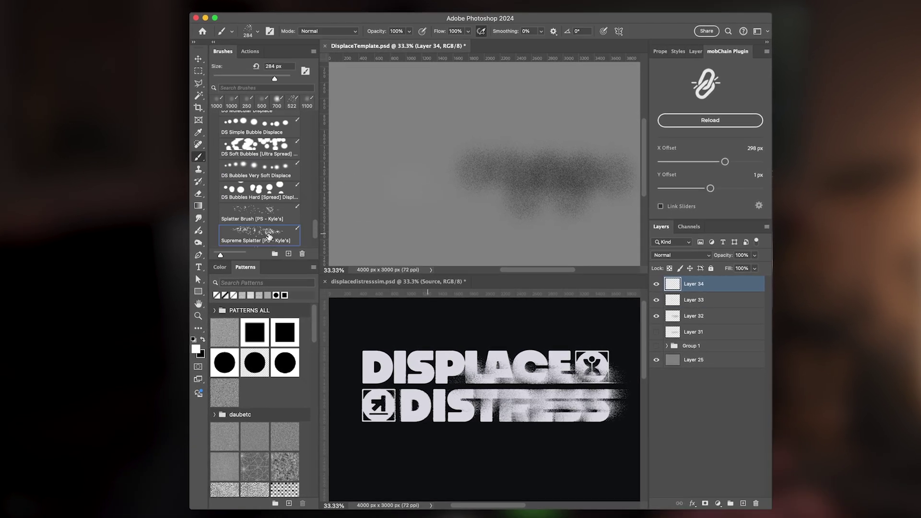
left_click(552, 173)
key("x")
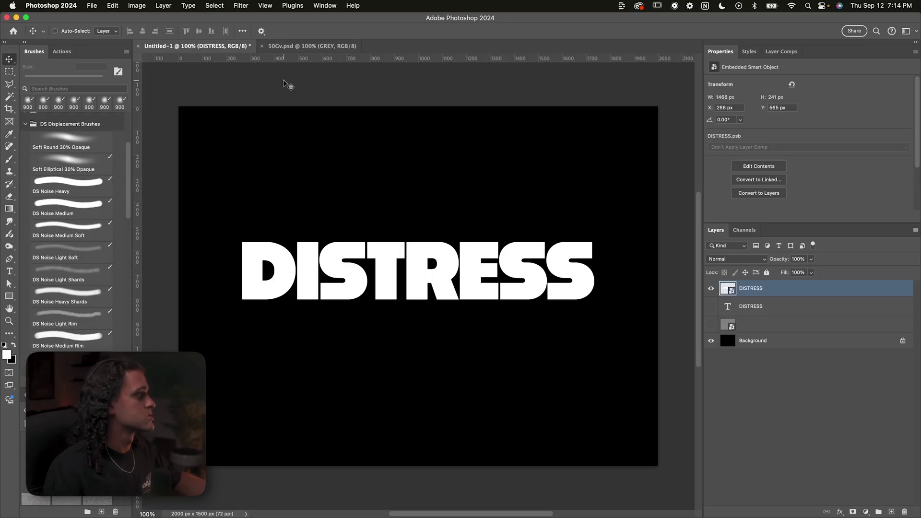
Apply Displace at 50/50 scale with Tile to DISTRESS, using COPYdisplLARGE.psd as the map.
left_click(245, 6)
mouse_move(313, 171)
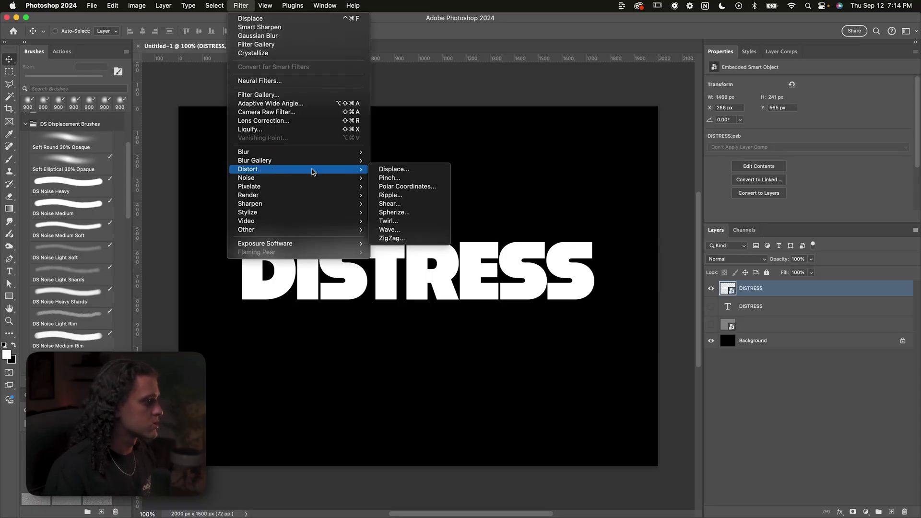
left_click(382, 171)
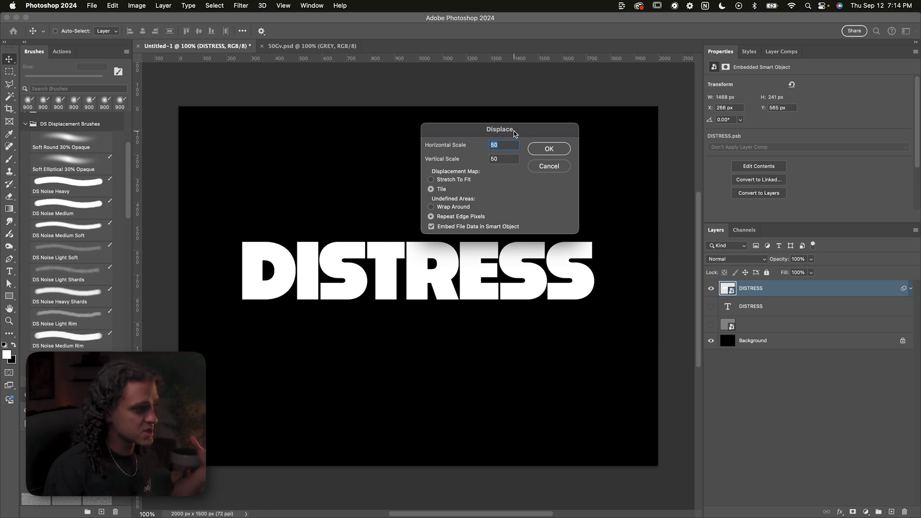
left_click(548, 149)
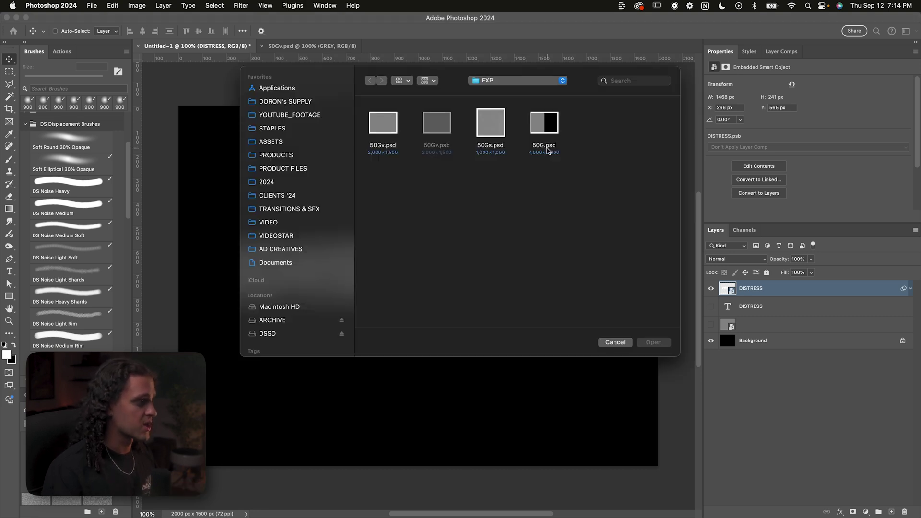
left_click_drag(508, 82, 467, 108)
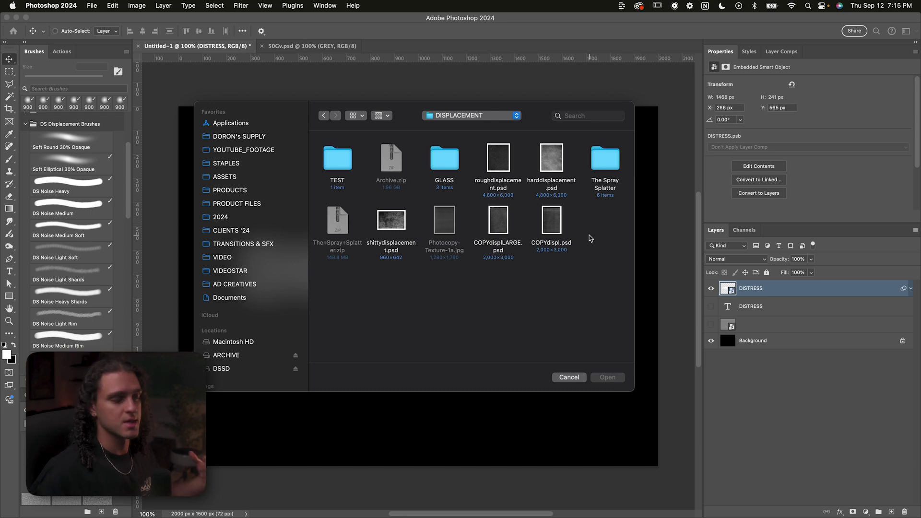
left_click(499, 222)
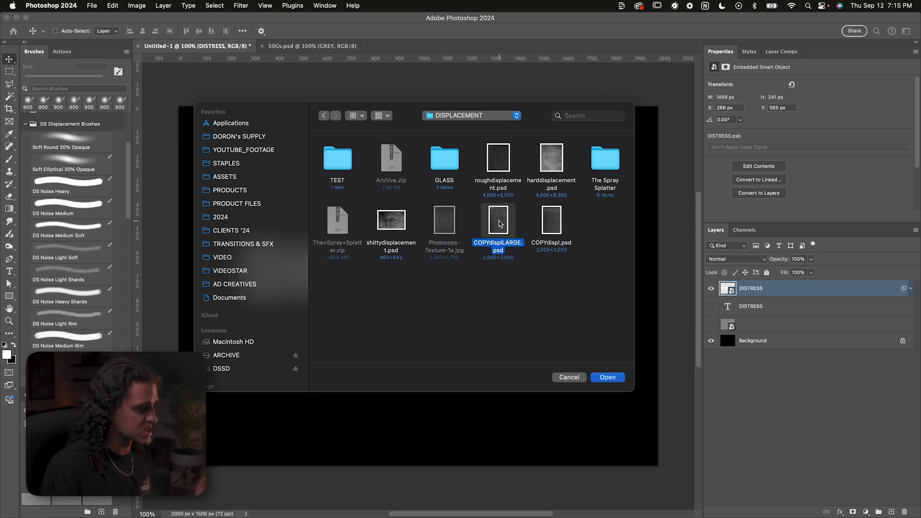
left_click_drag(528, 117, 528, 144)
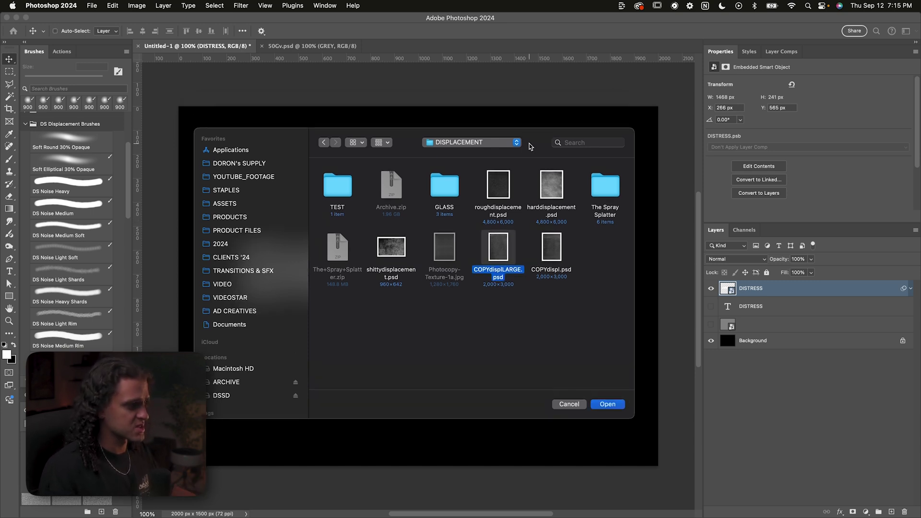
left_click(610, 401)
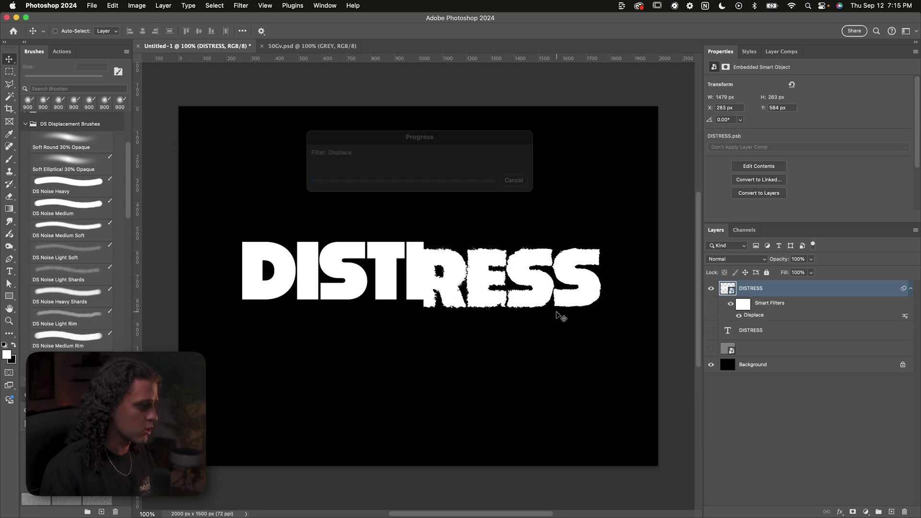
Zoom in and out on the distorted letters and grey texture, then show COPYdisplLARGE.psd.
key("super+plus")
key("super+plus")
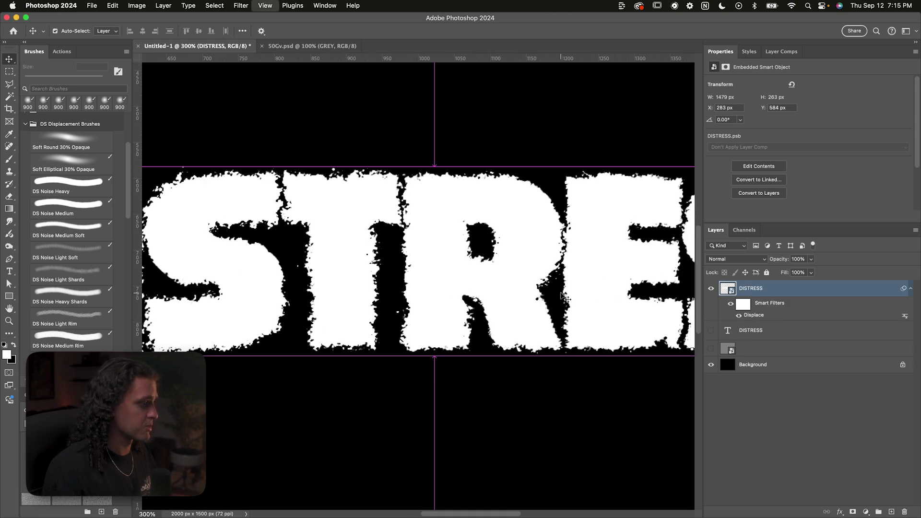
key("super+minus")
key("super+minus")
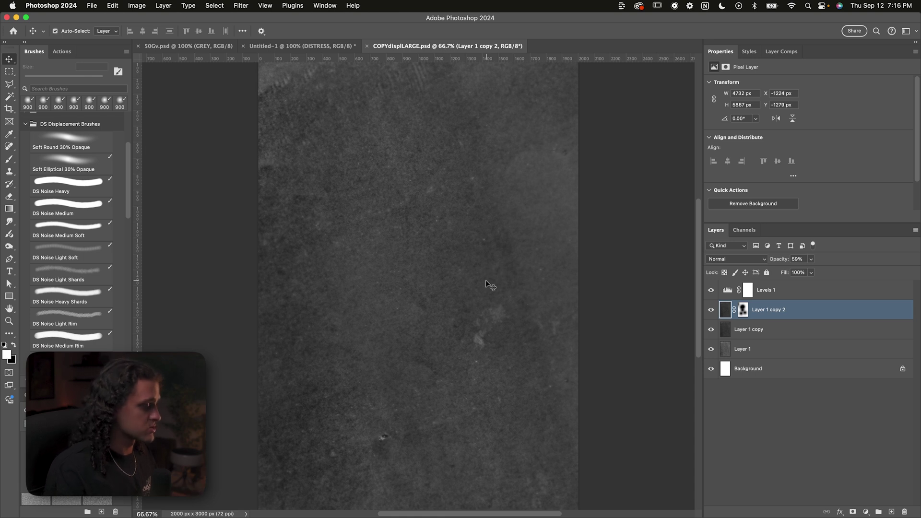
key("super+plus")
key("super+minus")
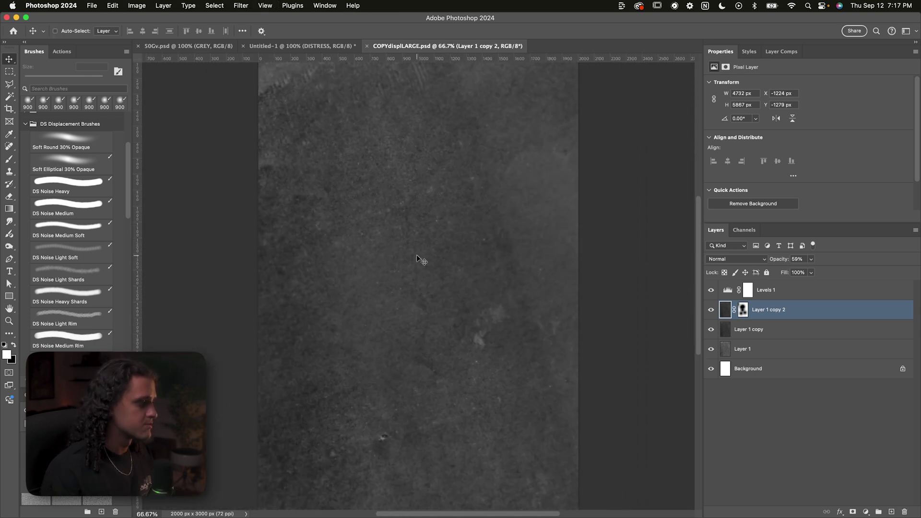
key("super+plus")
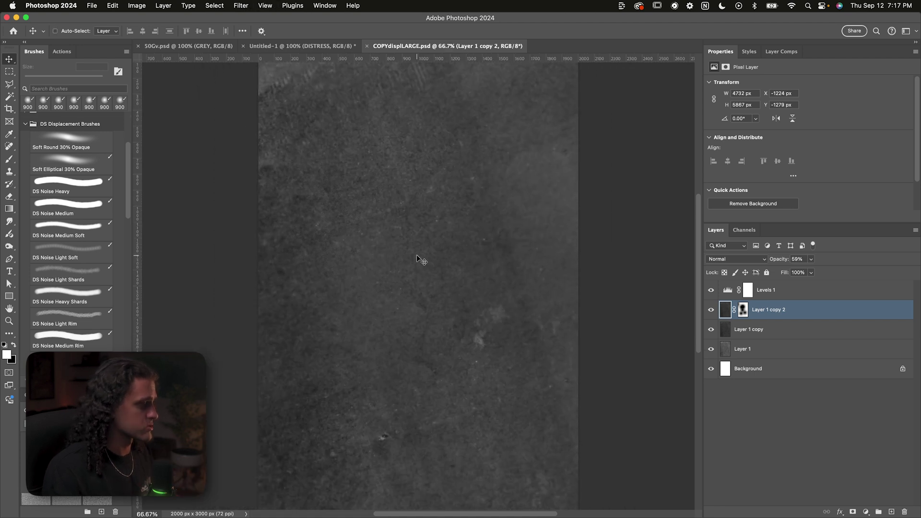
left_click(318, 48)
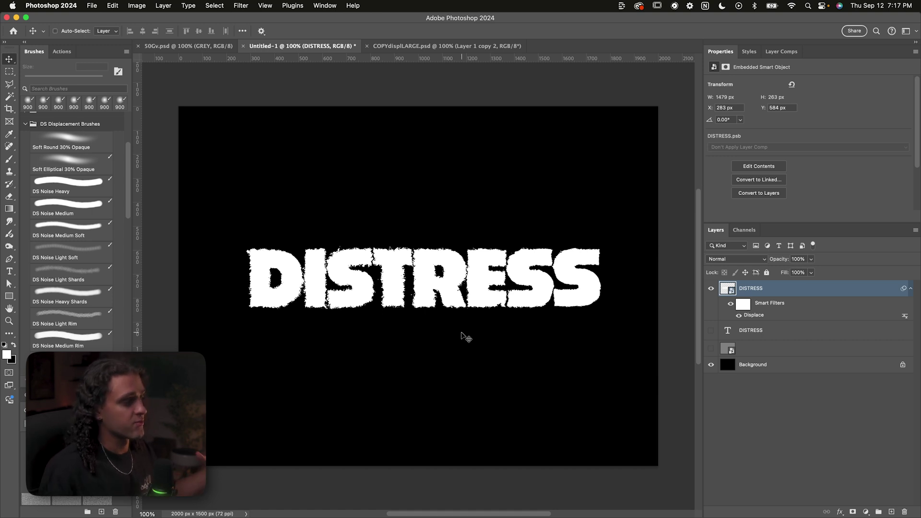
left_click(448, 46)
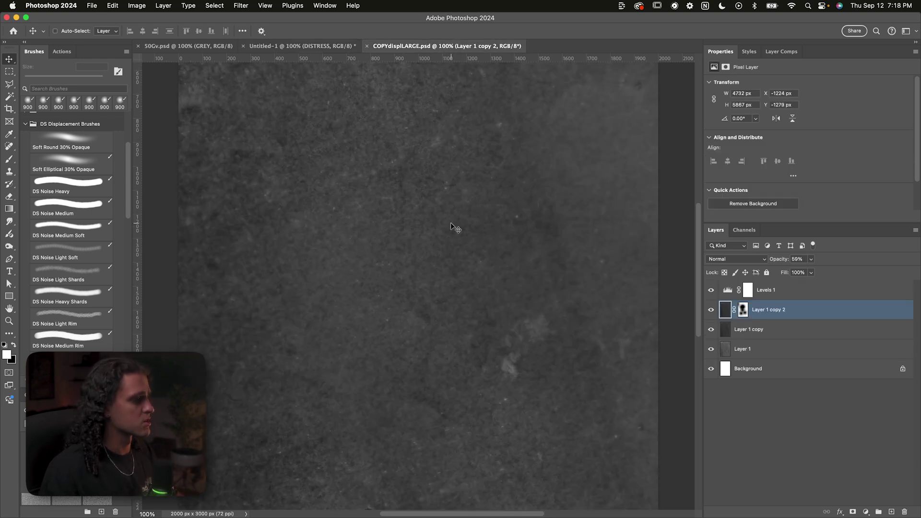
Change the Displace map on DISTRESS to the flat grey 50Gv.psd, then view 50Gv.psd.
left_click(175, 46)
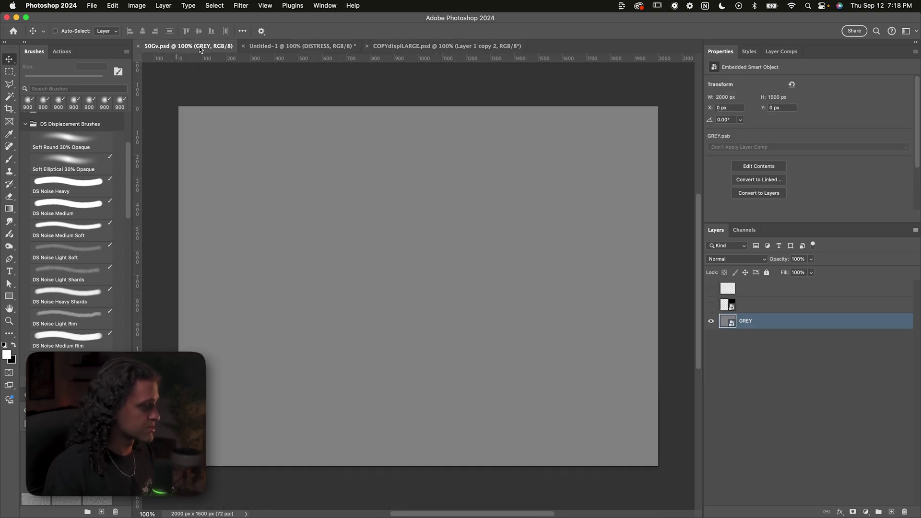
left_click(317, 48)
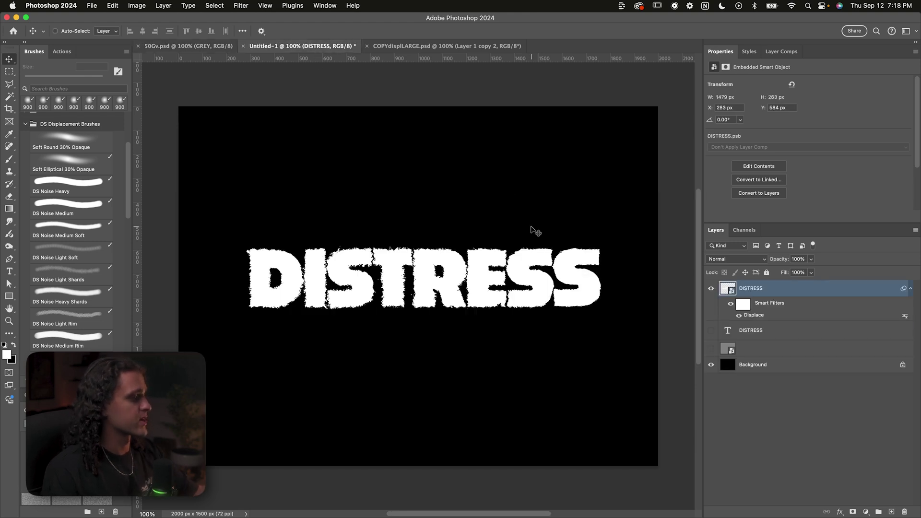
double_click(752, 317)
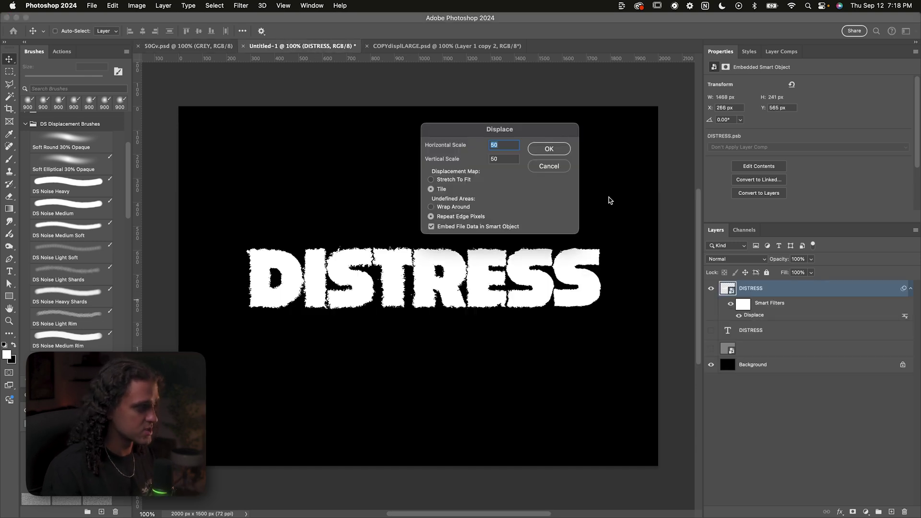
left_click(548, 148)
left_click(379, 128)
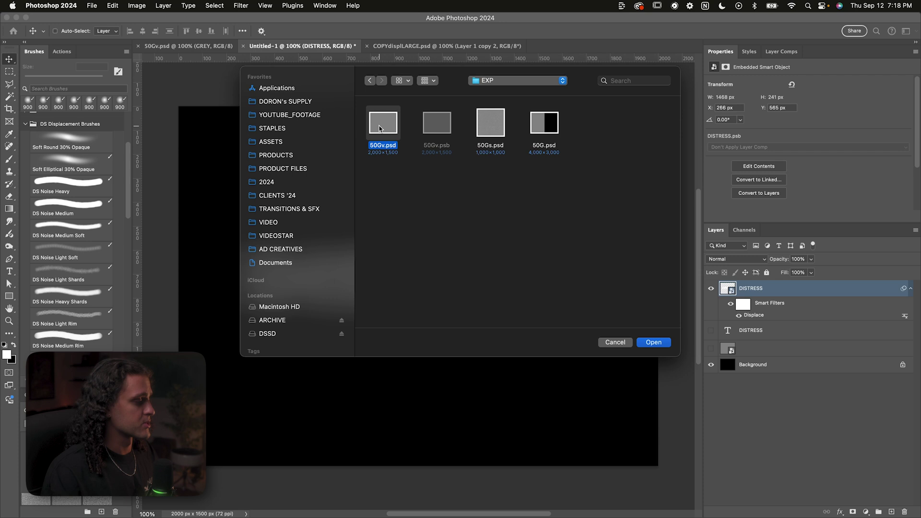
key("Return")
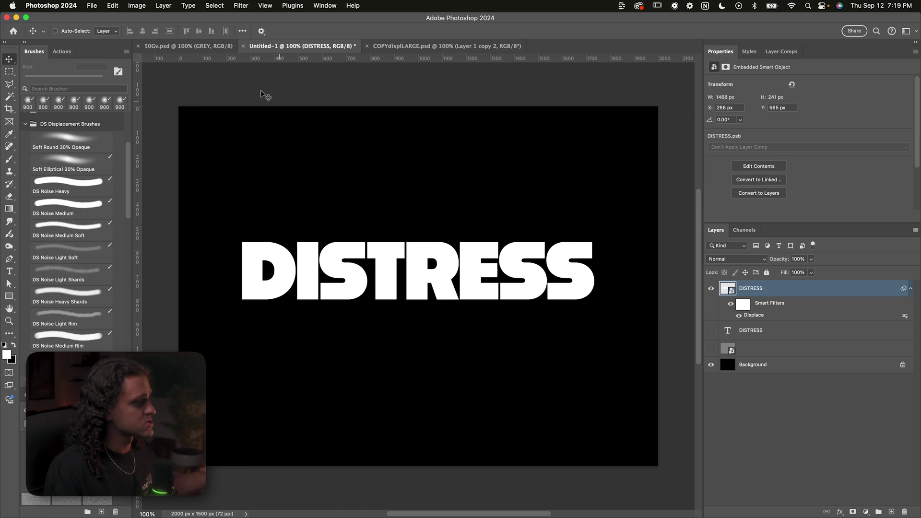
left_click(188, 45)
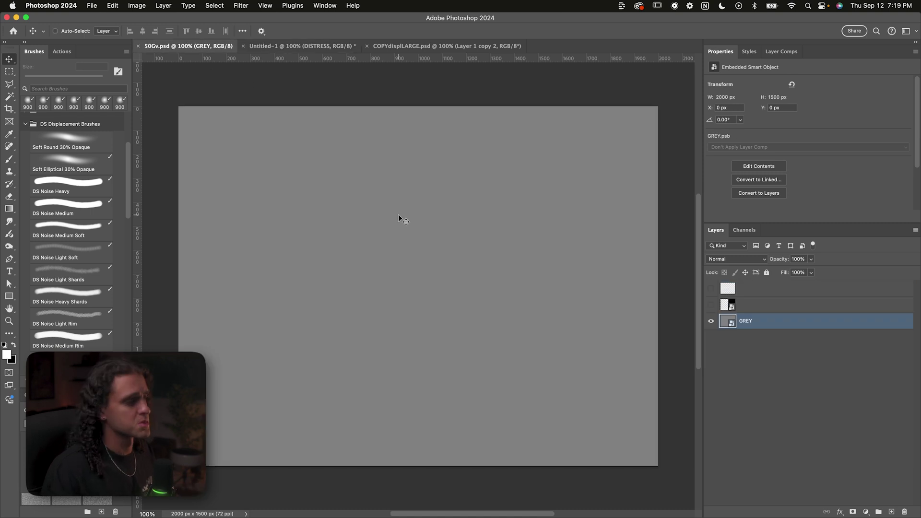
Show the half-black layer in 50Gv.psd and reapply Displace on DISTRESS with the updated map.
left_click(310, 46)
key("ctrl+shift+Tab")
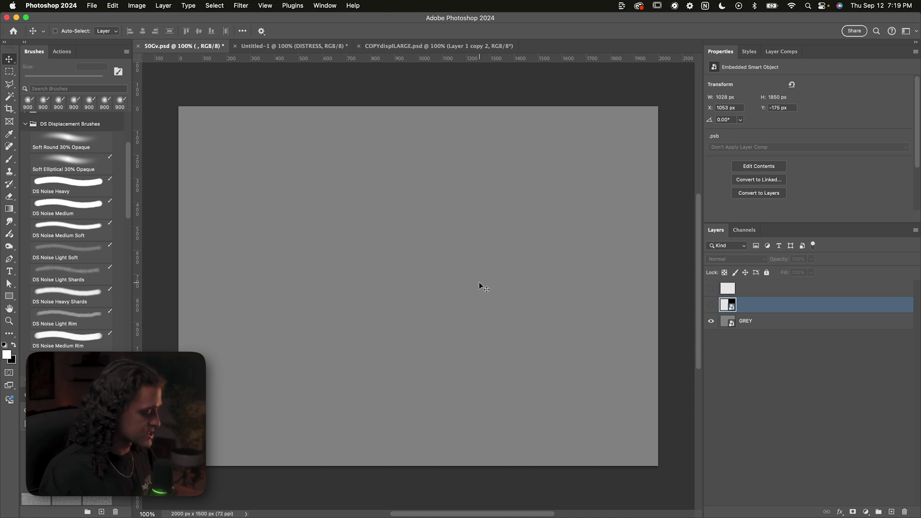
left_click(713, 305)
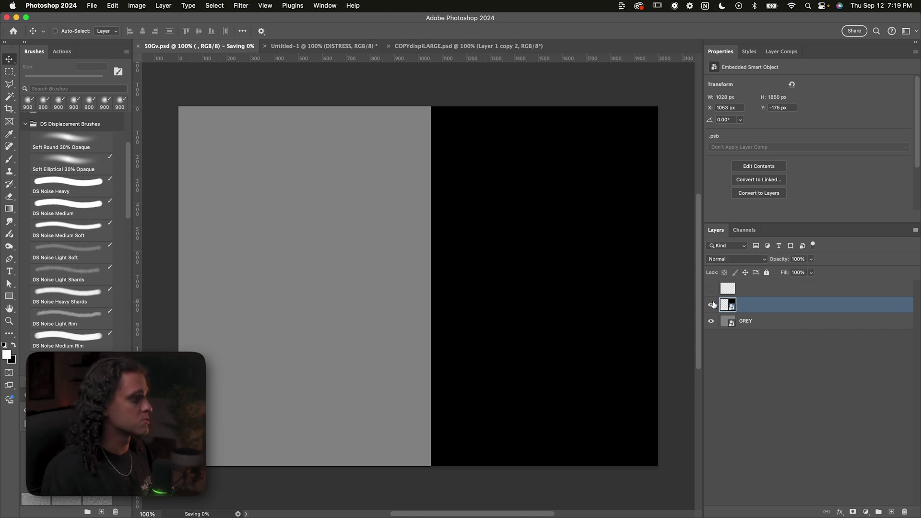
left_click(328, 47)
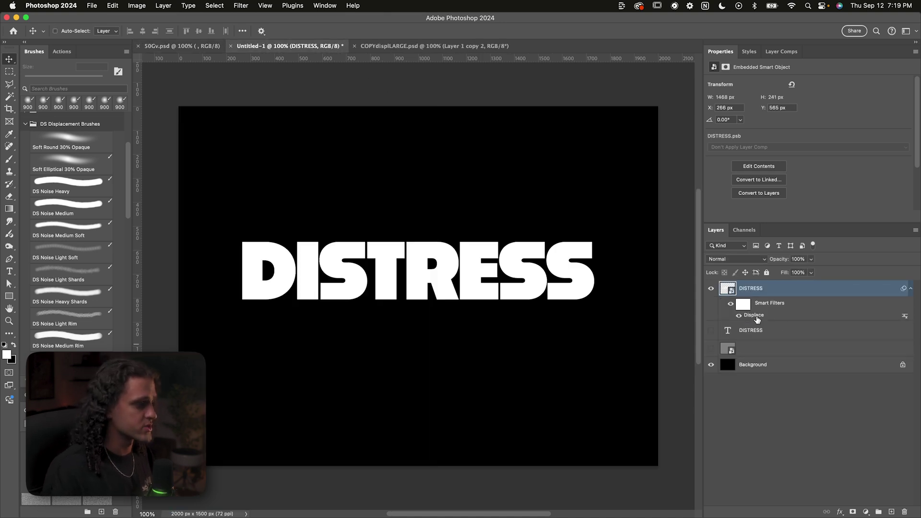
double_click(755, 316)
left_click(549, 150)
double_click(545, 132)
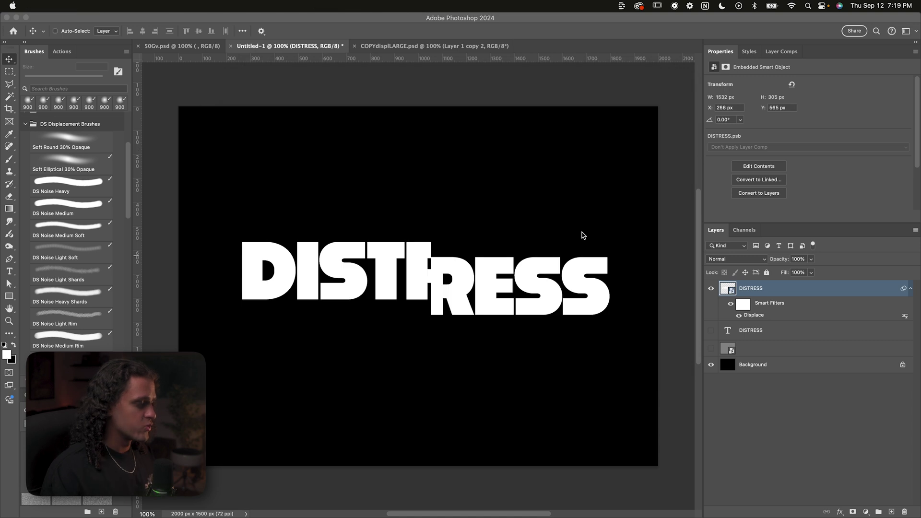
Invert the black right half of the 50Gv.psd map to white.
left_click(208, 48)
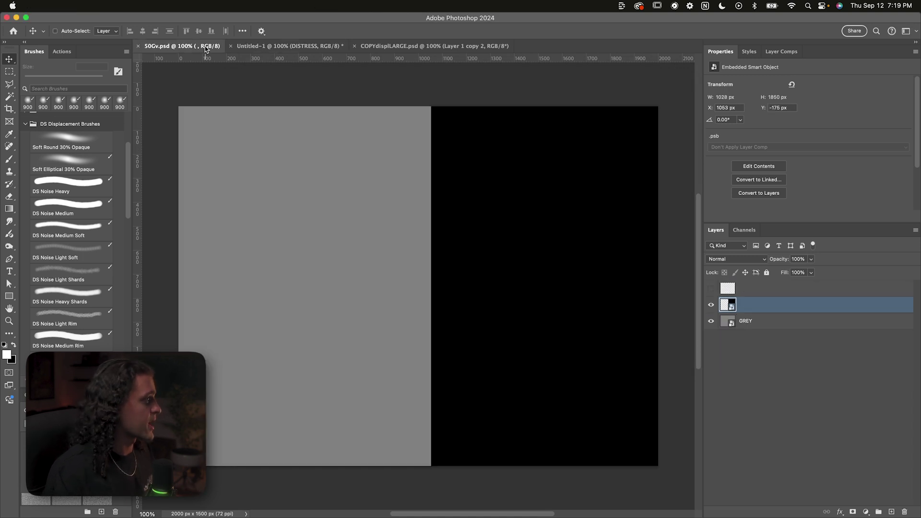
left_click(276, 46)
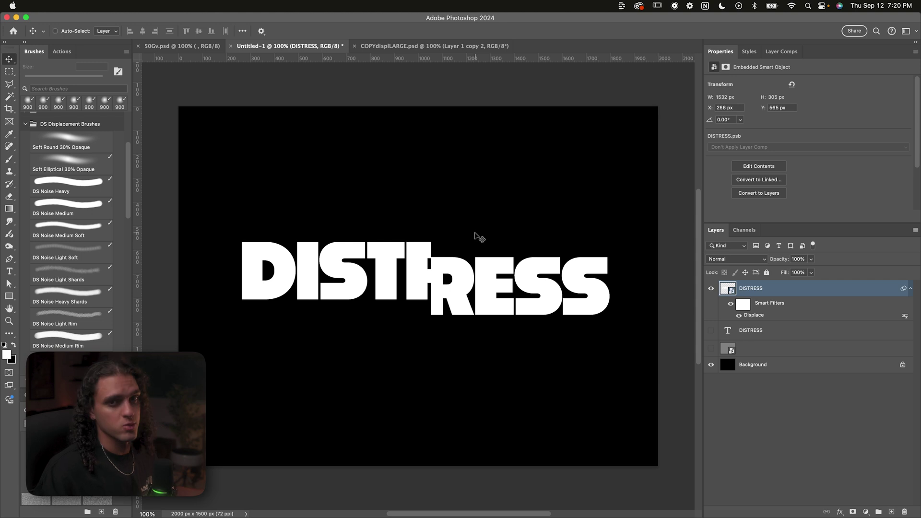
left_click(189, 46)
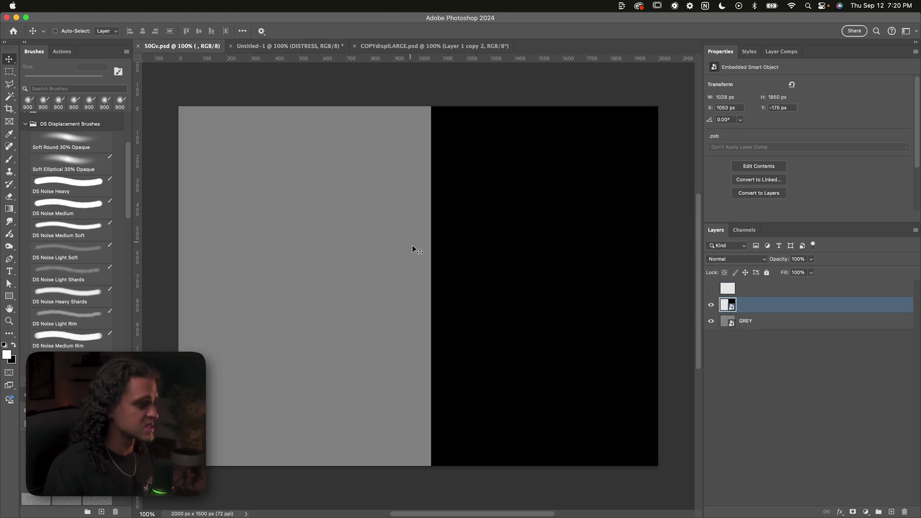
key("super+i")
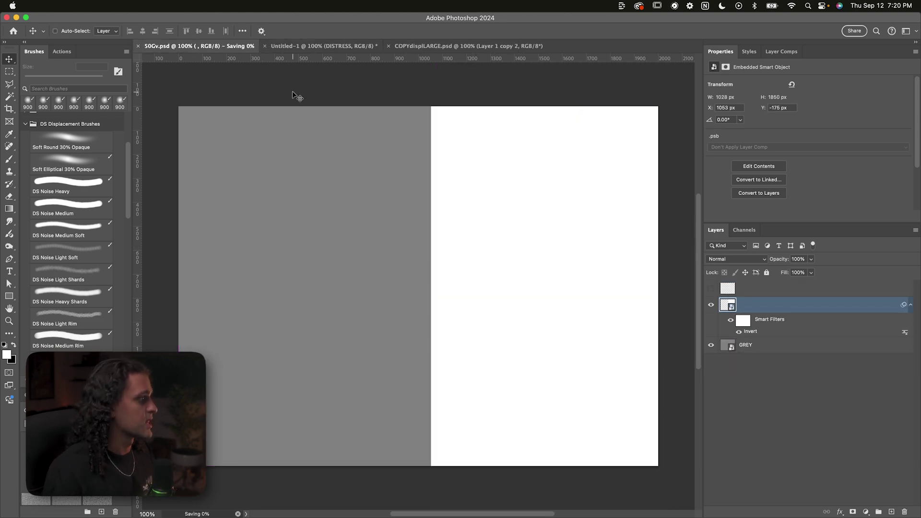
Toggle the 50Gv map's white half and refresh DISTRESS so its RESS half shifts down.
left_click(317, 47)
double_click(754, 315)
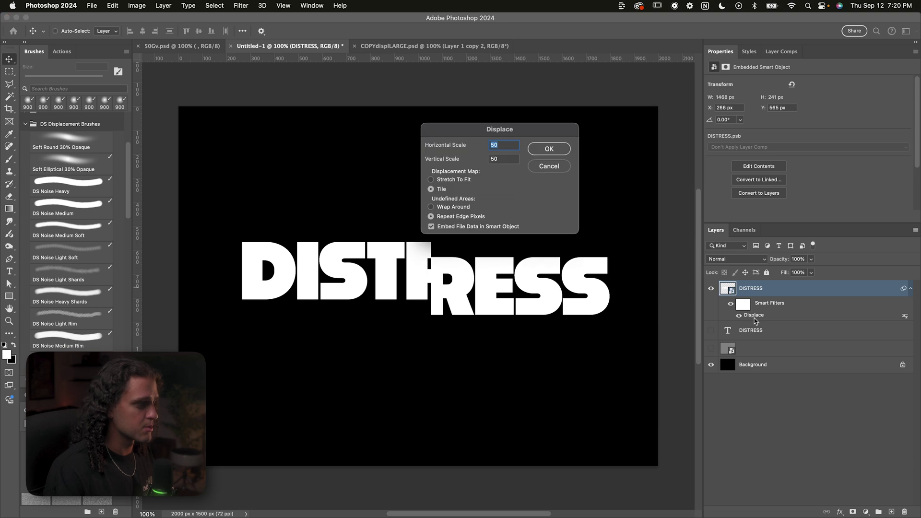
key("Escape")
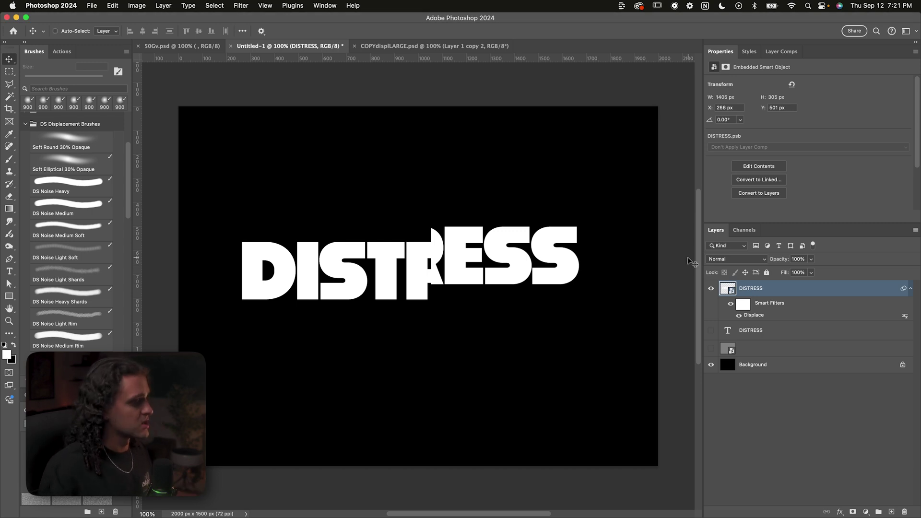
left_click(182, 46)
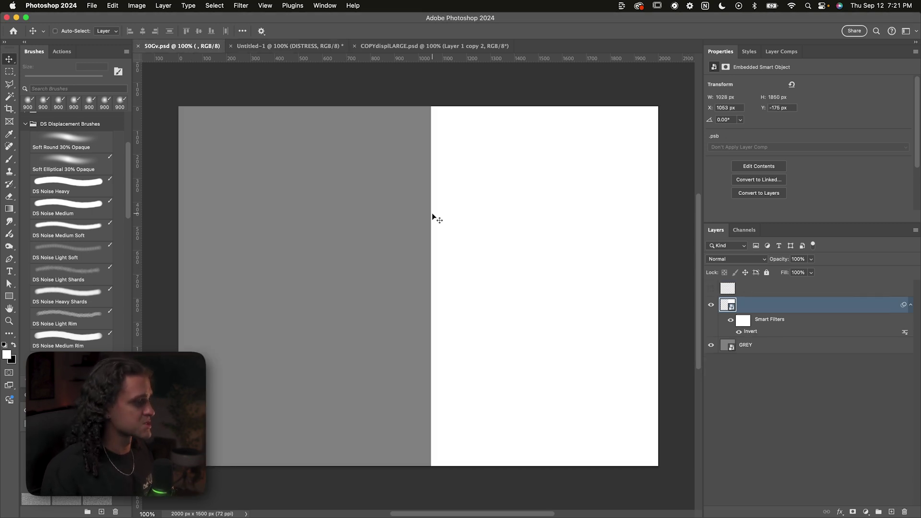
left_click(711, 306)
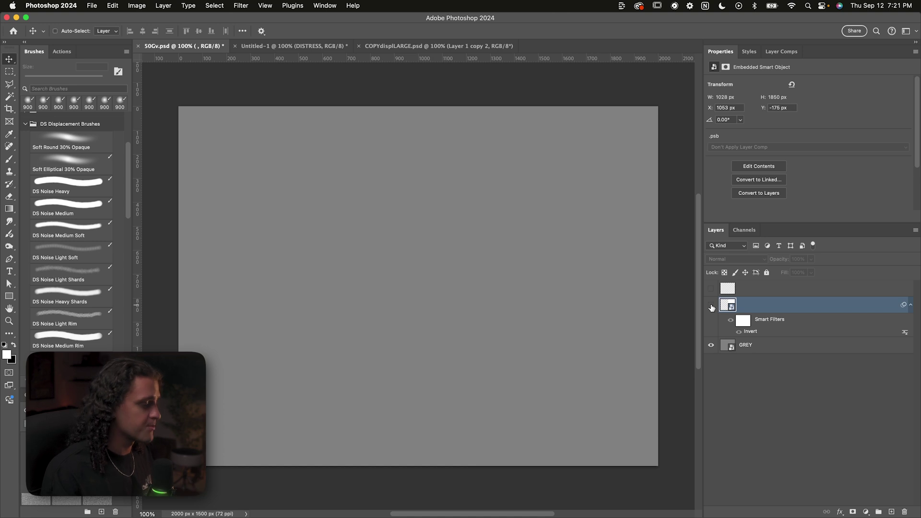
left_click(711, 306)
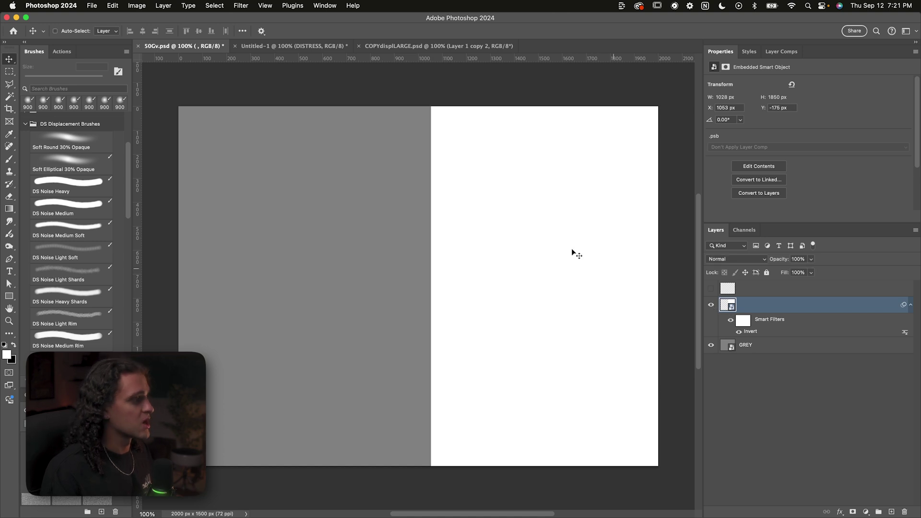
left_click(281, 49)
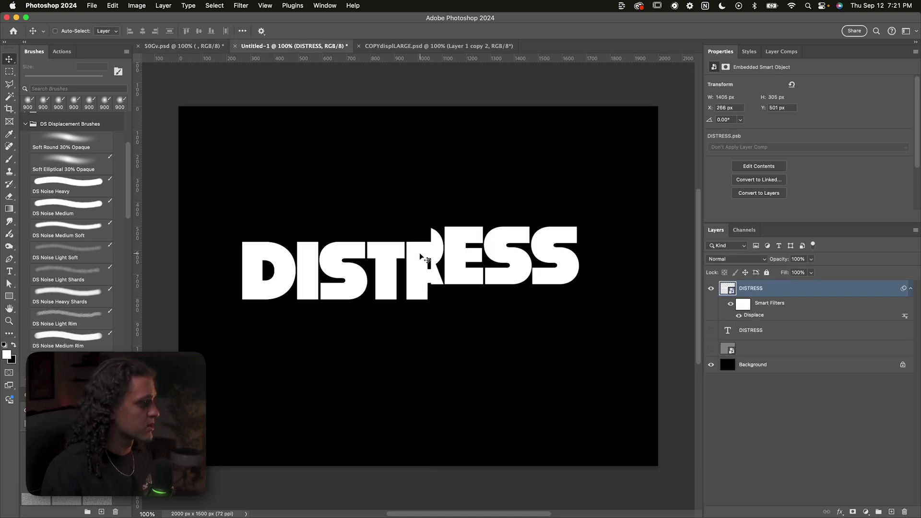
key("F2")
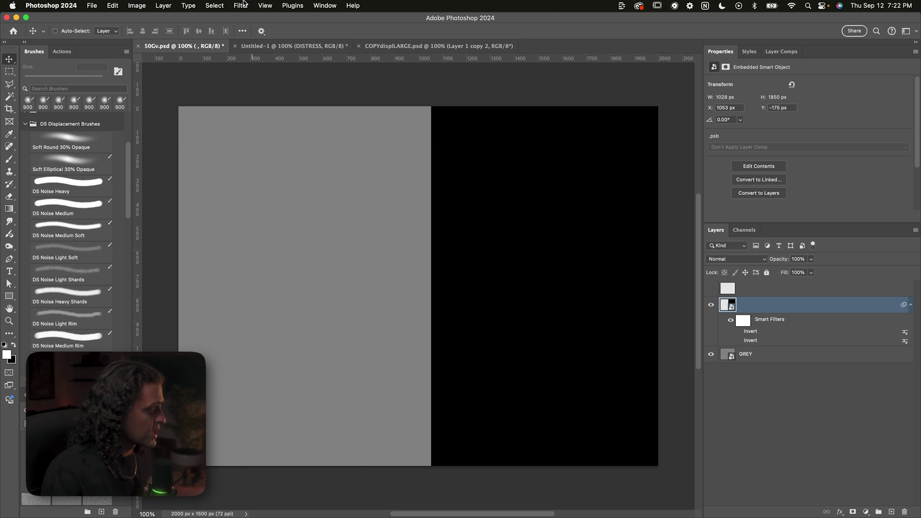
Apply a Gaussian Blur with a larger radius to the 50Gv map and save it.
left_click(243, 5)
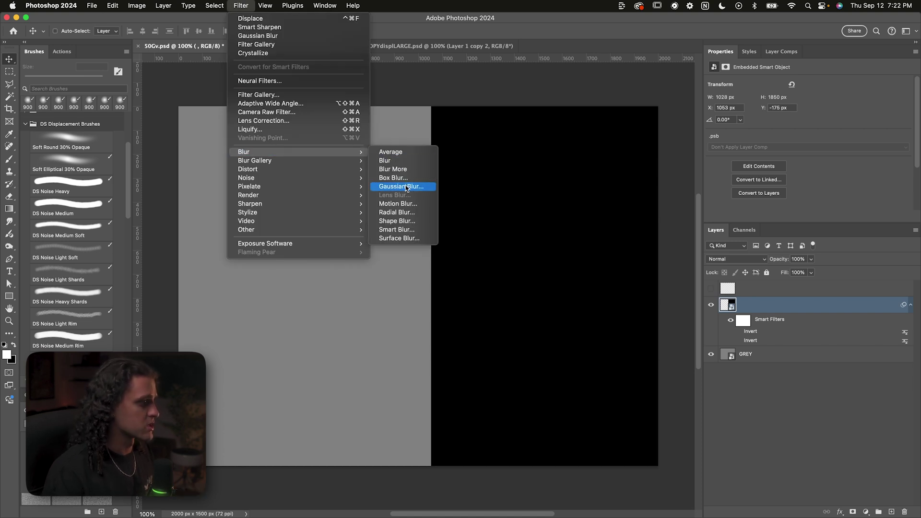
left_click(410, 189)
left_click_drag(725, 262, 732, 262)
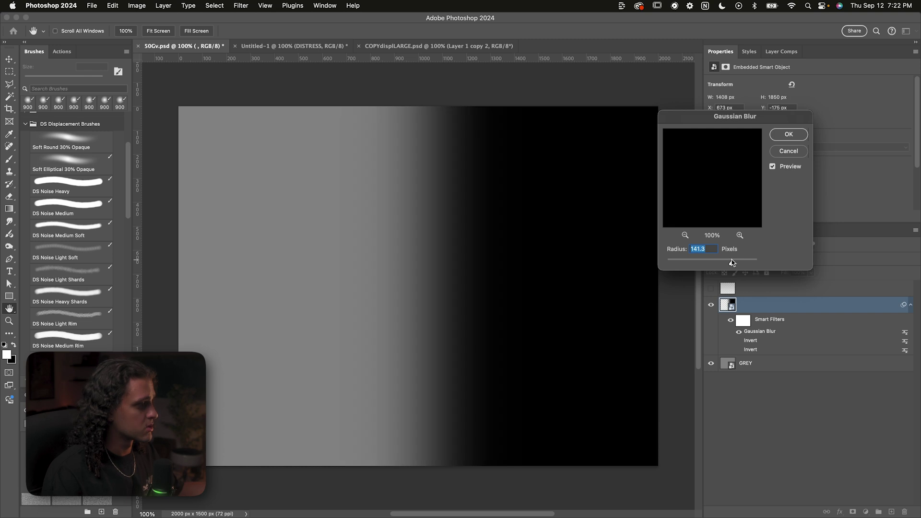
left_click(780, 138)
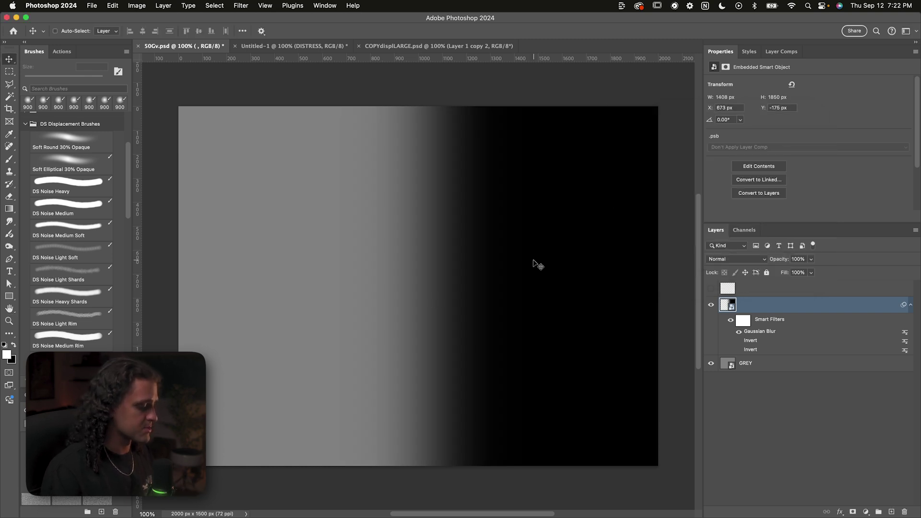
key("super+s")
Reapply Displace on DISTRESS with 50Gv.psd and turn on the map's blur and noise filters.
key("ctrl+Tab")
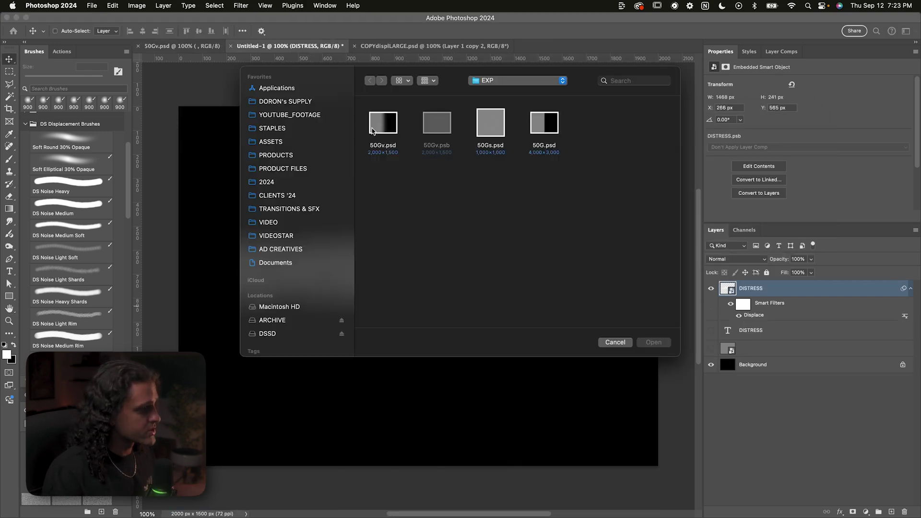
double_click(372, 131)
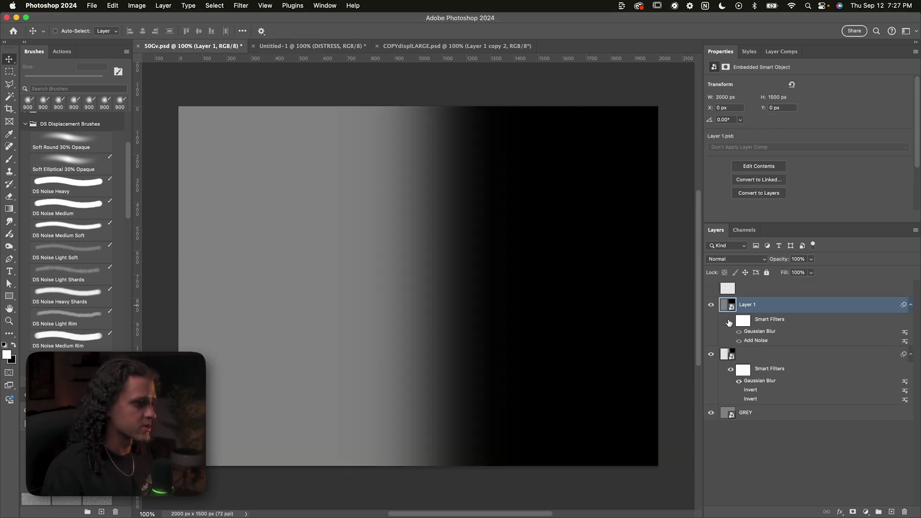
left_click(730, 320)
Save the noisy 50Gv map and reapply Displace to DISTRESS with 50Gv.psd.
key("super+s")
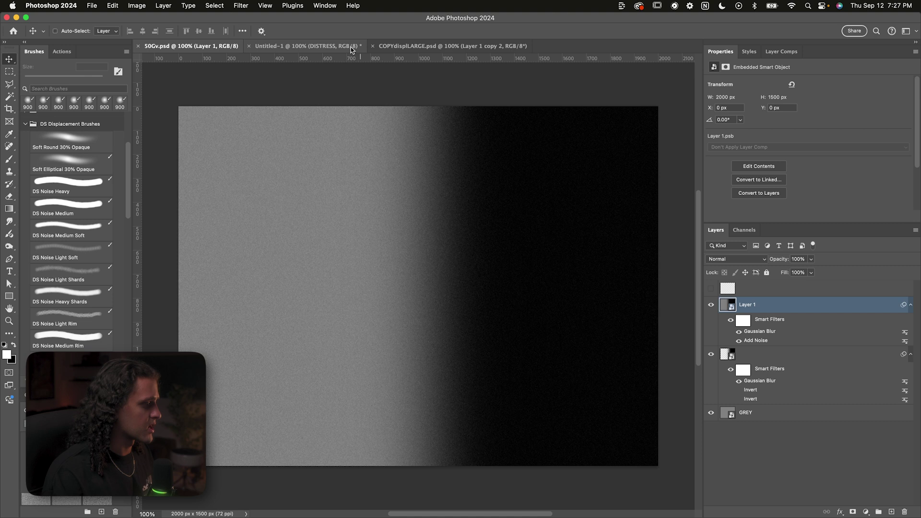
left_click(352, 46)
key("ctrl+super+f")
left_click(390, 131)
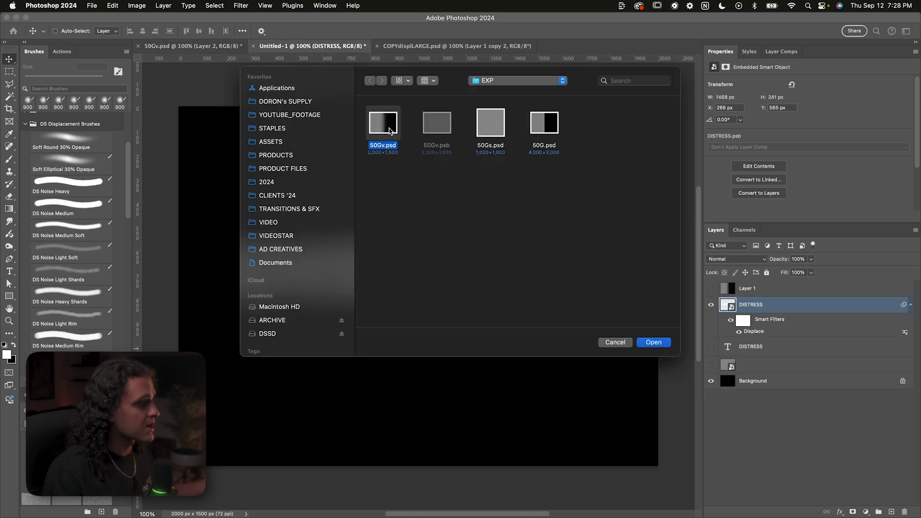
double_click(390, 130)
key("super+equal")
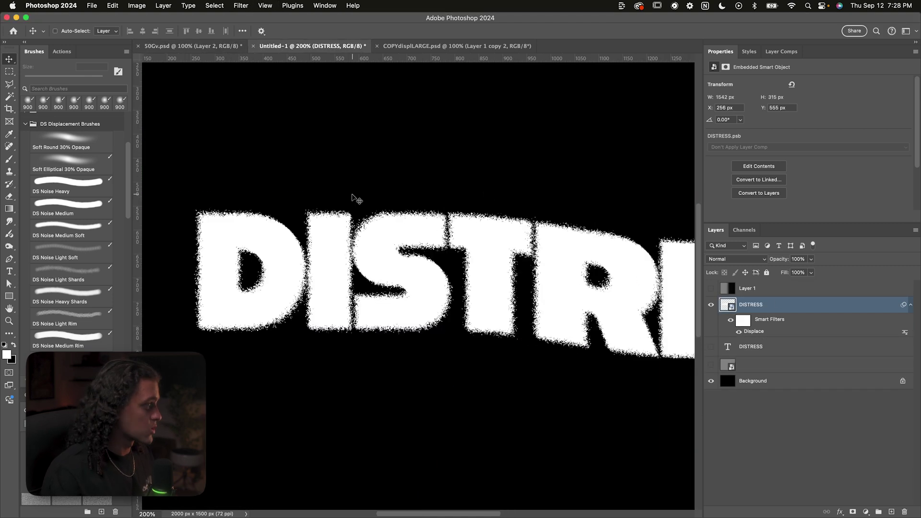
Zoom and scroll across the 50Gv map to inspect its noise.
left_click(207, 46)
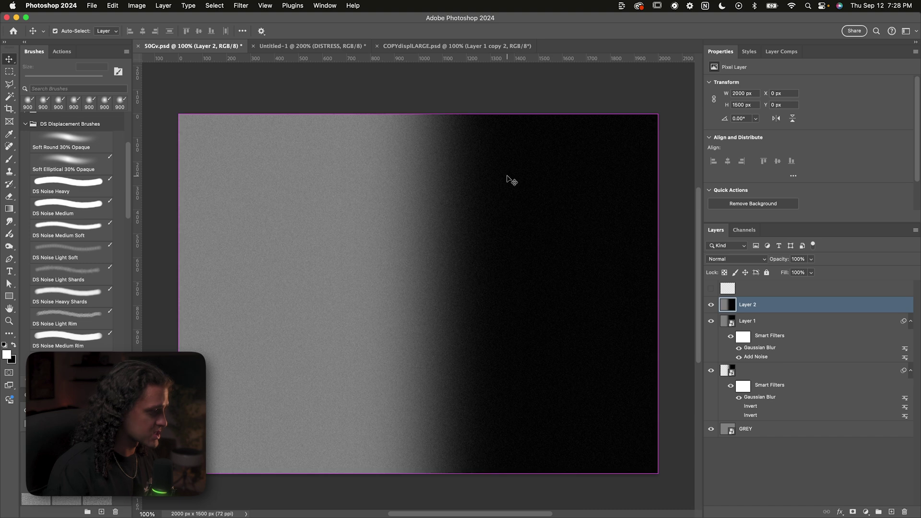
key("super+equal")
key("super+equal")
key("super+equal")
scroll(512, 179, "right", 3)
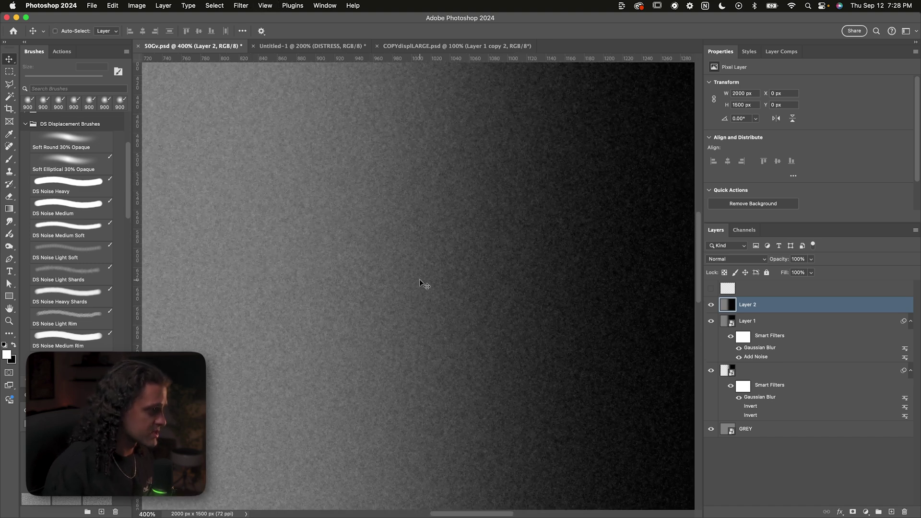
scroll(424, 284, "right", 3)
scroll(424, 284, "left", 3)
key("super+minus")
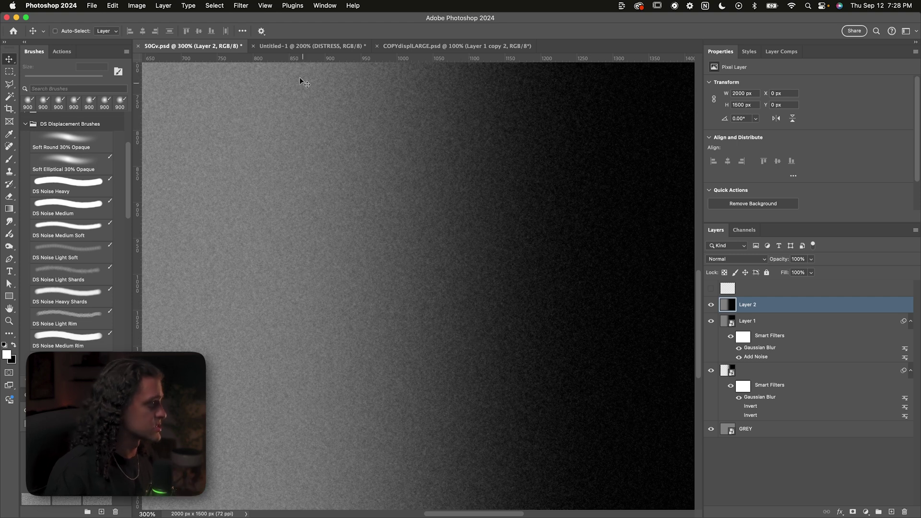
Inspect the grainy DISTRESS letter edges, briefly showing then hiding the noise gradient layer.
left_click(304, 47)
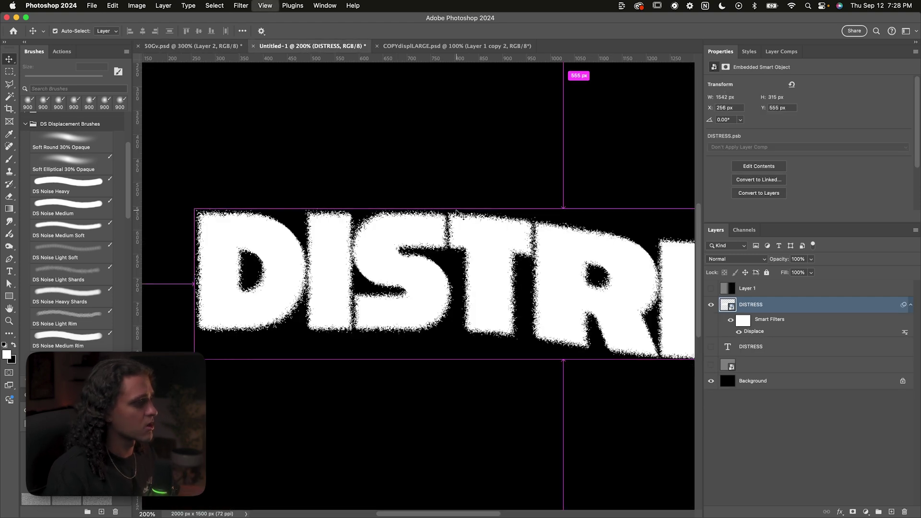
key("super+minus")
key("super+plus")
key("super+plus")
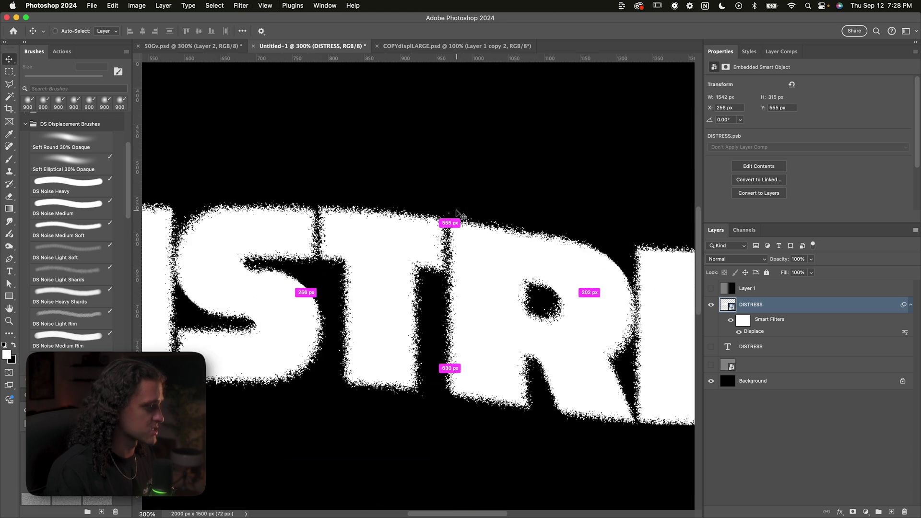
scroll(457, 215, "right", 5)
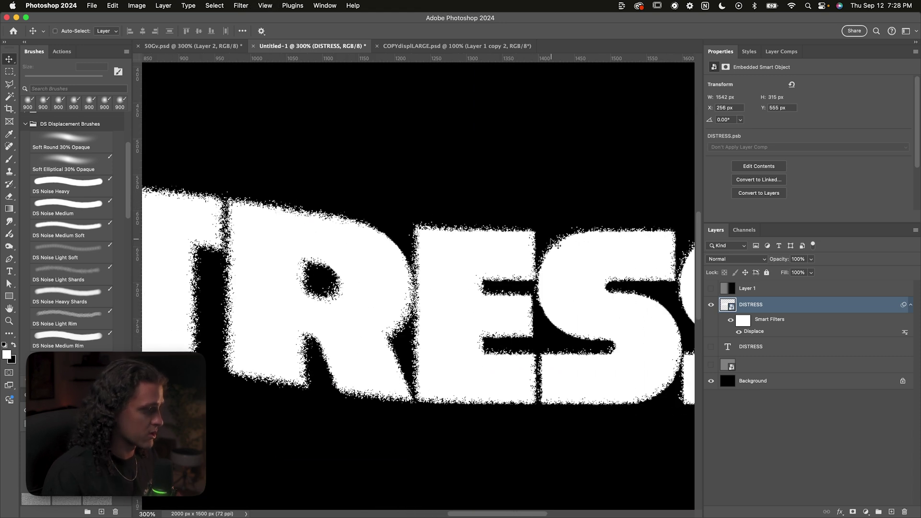
scroll(551, 242, "right", 3)
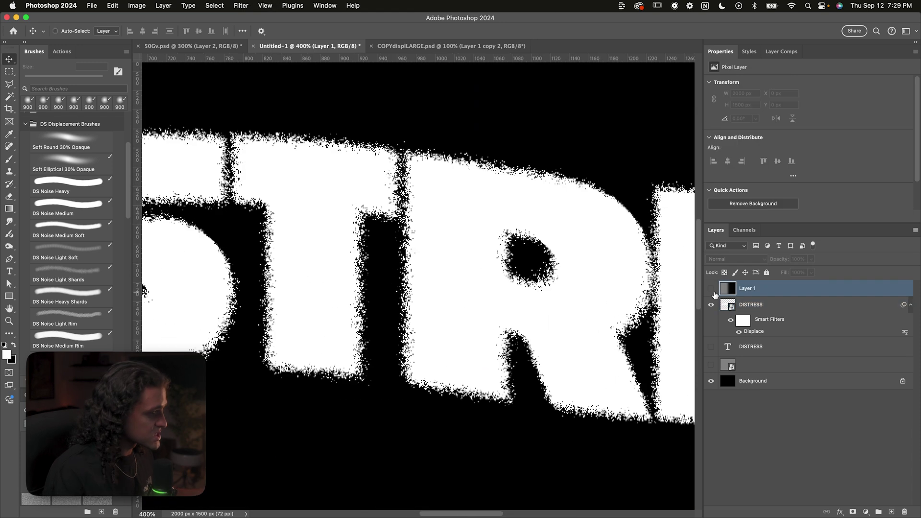
left_click(712, 289)
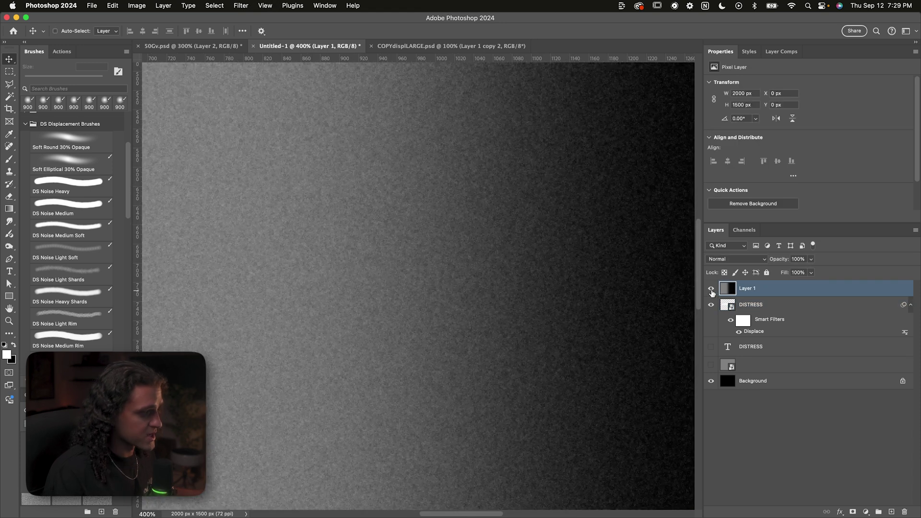
scroll(602, 259, "right", 2)
key("super+equal")
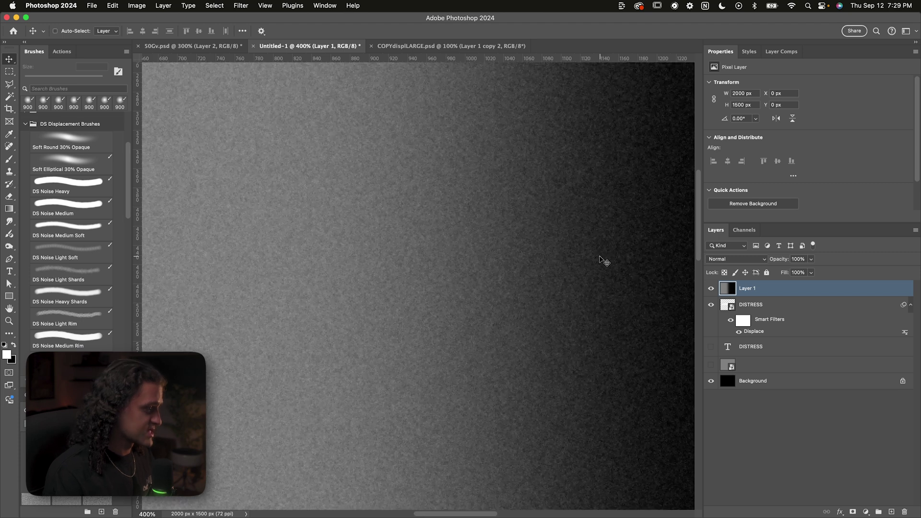
left_click(708, 289)
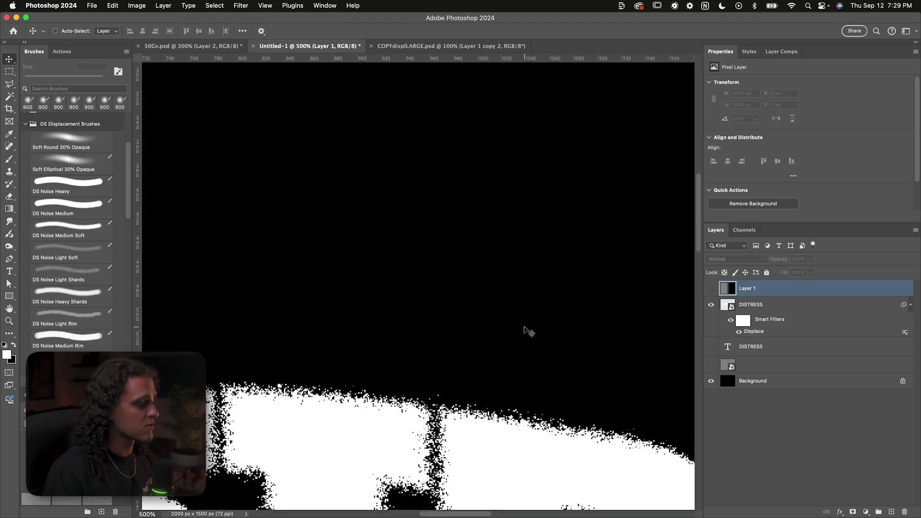
scroll(527, 330, "down", 3)
scroll(524, 331, "down", 2)
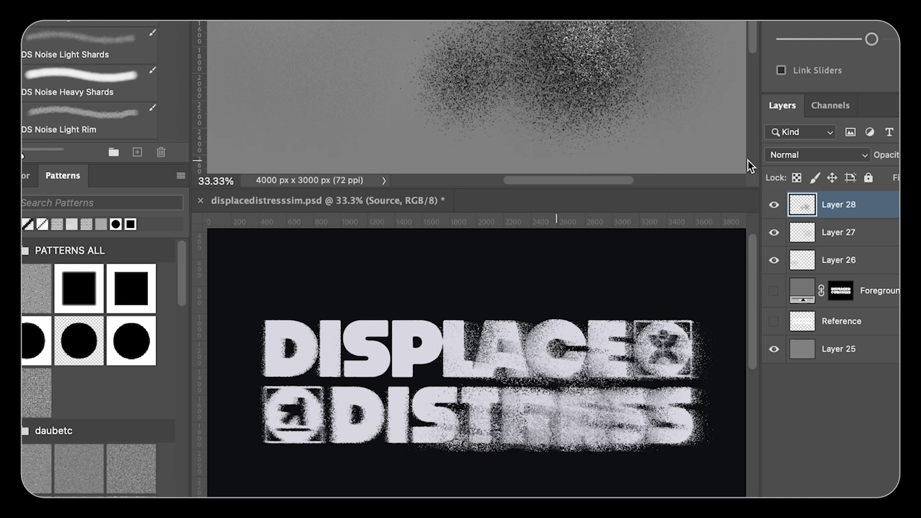
Hide Layer 28, add a new layer and stamp black then white Supreme Splatter on it.
left_click(773, 204)
key("ctrl+shift+alt+n")
scroll(88, 81, "up", 1)
left_click(89, 65)
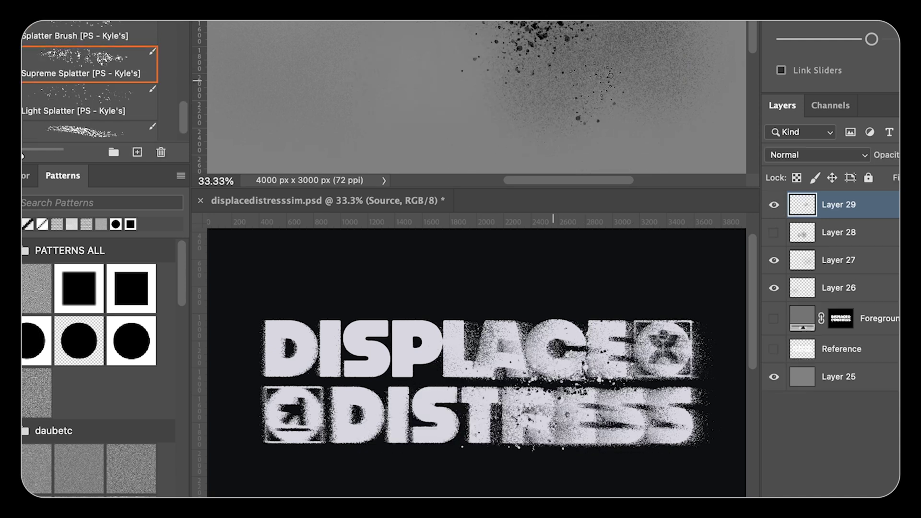
left_click(576, 96)
key("x")
left_click(345, 95)
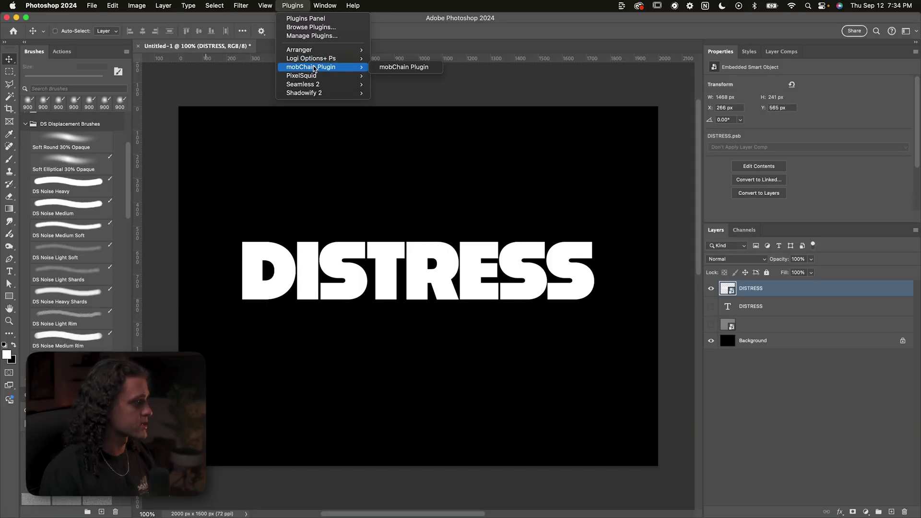
Create a linked displacement template from mobChain and select only the bottom Foreground Color layer.
left_click(404, 67)
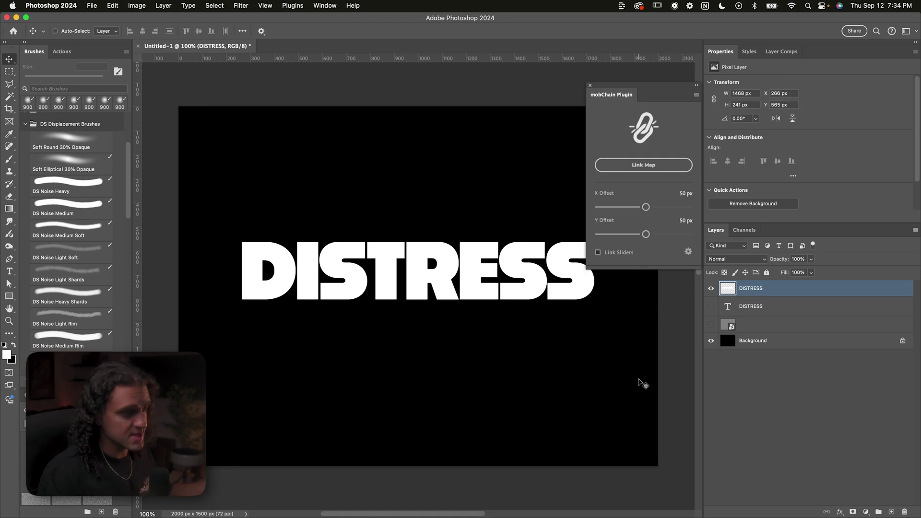
left_click(656, 168)
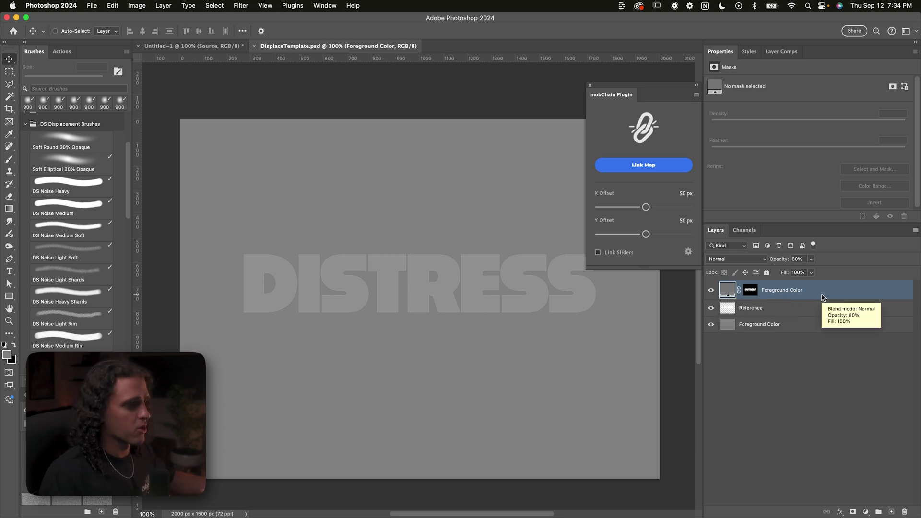
left_click(710, 289)
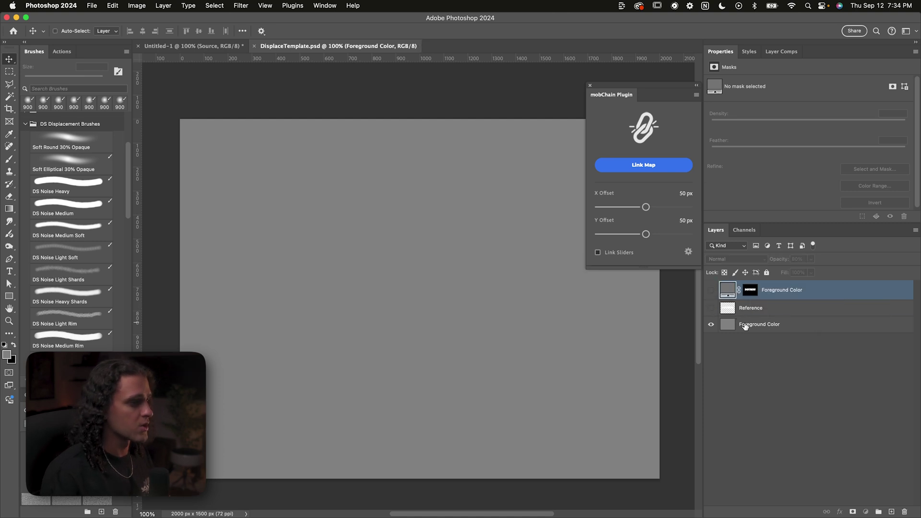
left_click(745, 326)
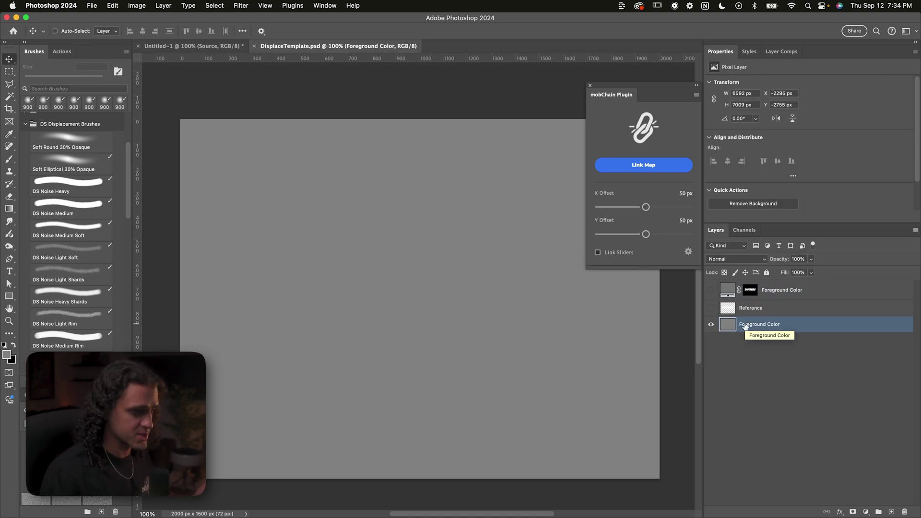
Arrange the template and DISTRESS documents 2-up vertically.
left_click(338, 7)
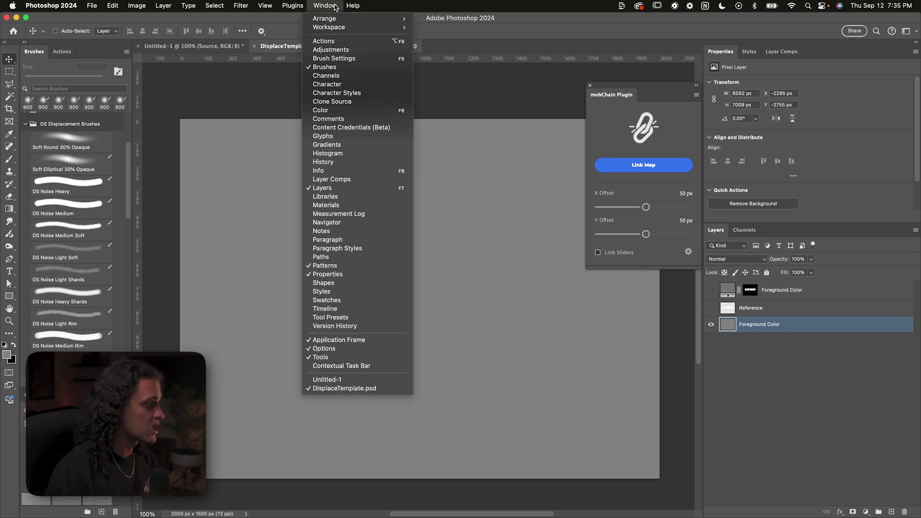
mouse_move(331, 18)
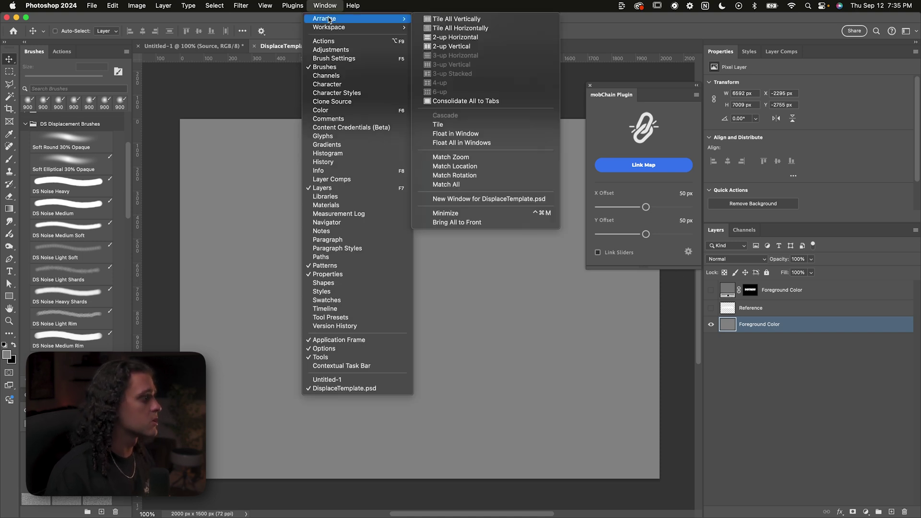
left_click(457, 46)
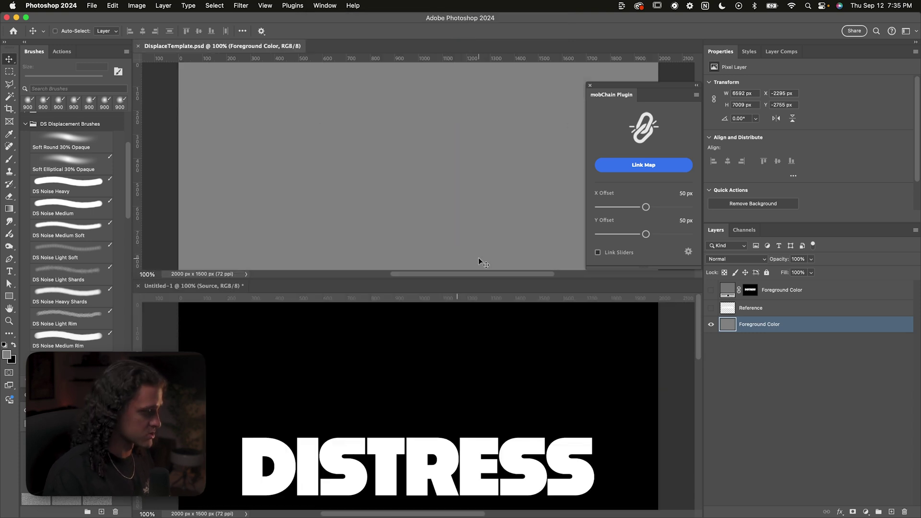
Dock the mobChain panel, add a new layer and paint a black DS Noise Light Soft stroke.
left_click_drag(610, 99, 792, 51)
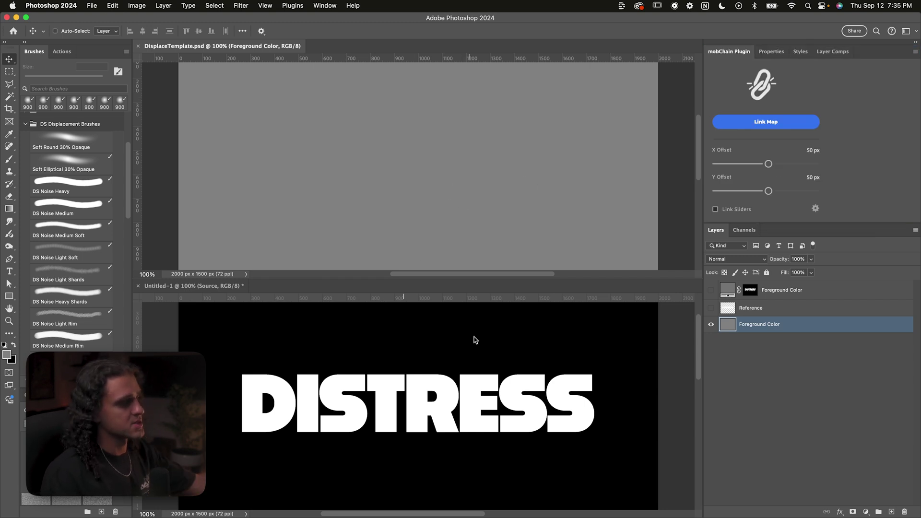
left_click(891, 512)
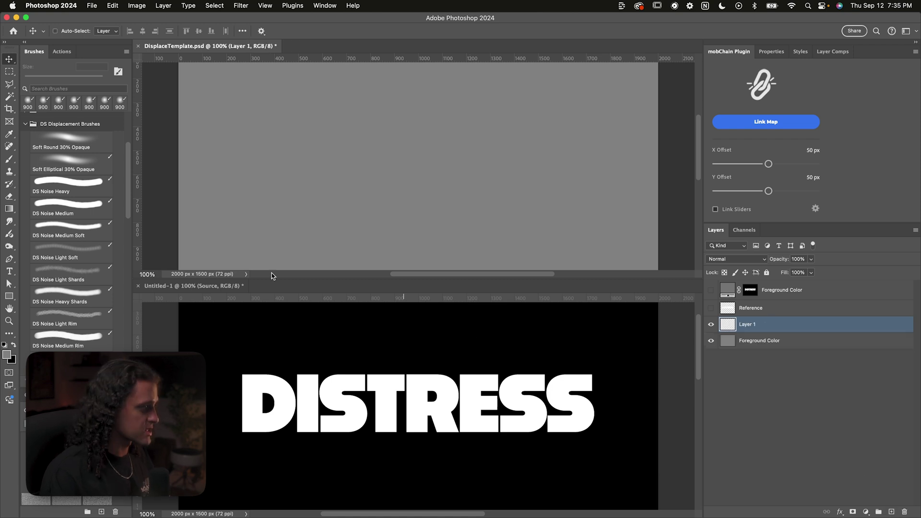
key("b")
scroll(62, 171, "down", 4)
left_click(89, 158)
mouse_move(391, 191)
left_mouse_down()
mouse_move(411, 205)
mouse_move(401, 183)
mouse_move(320, 151)
mouse_move(468, 169)
left_mouse_up()
Paint a smaller white noise stroke right of centre and save the template.
key("v")
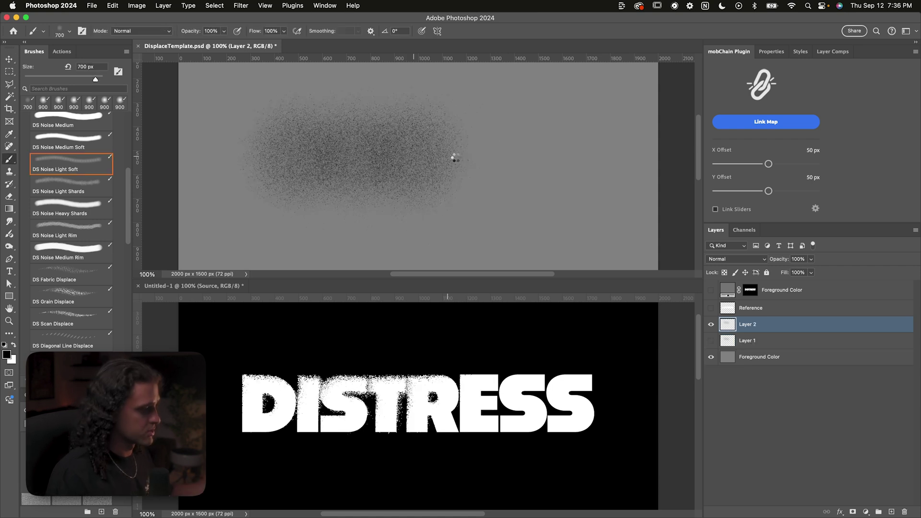
key("x")
key("bracketleft")
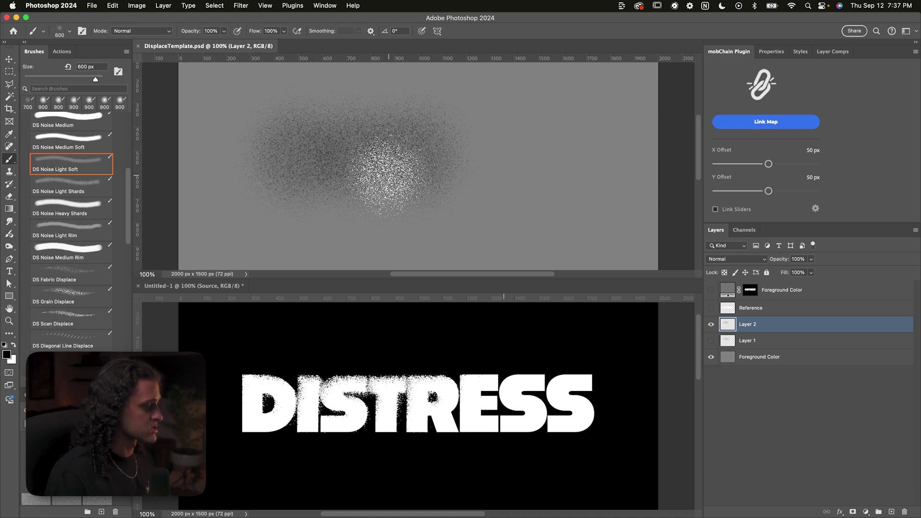
mouse_move(439, 197)
left_mouse_down()
mouse_move(459, 206)
mouse_move(415, 195)
mouse_move(477, 197)
left_mouse_up()
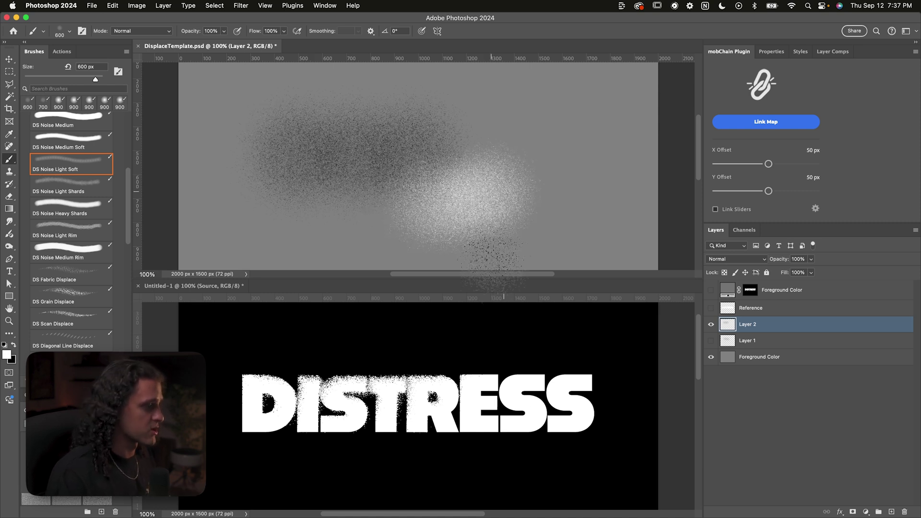
key("cmd+s")
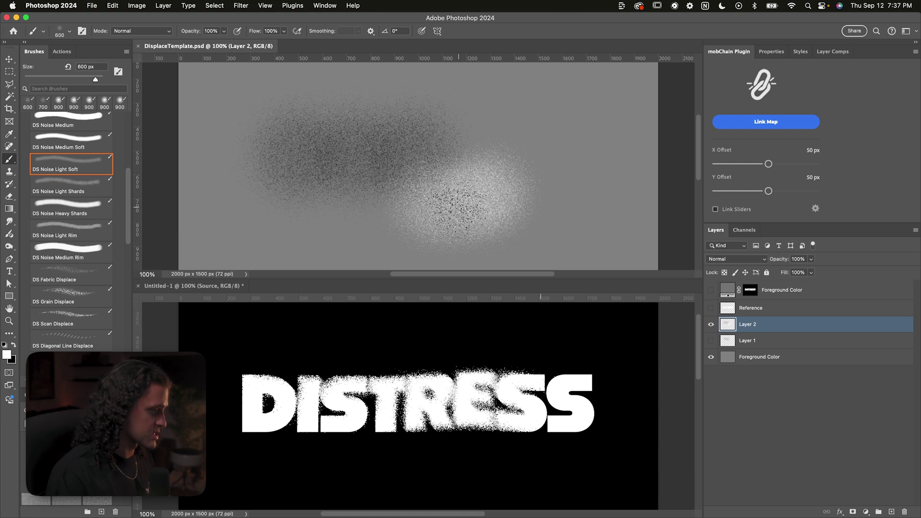
key("v")
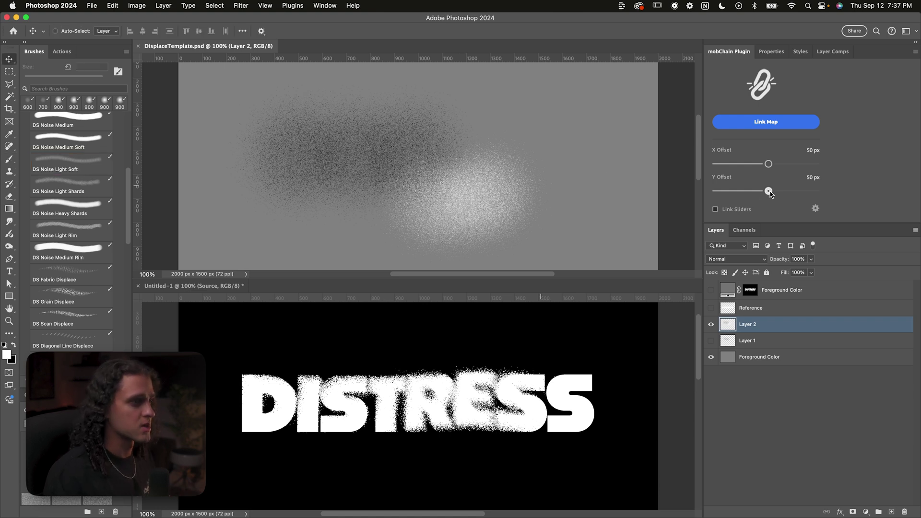
Try different X and Y displacement offsets, around 488 and 482 px.
left_click_drag(769, 191, 766, 192)
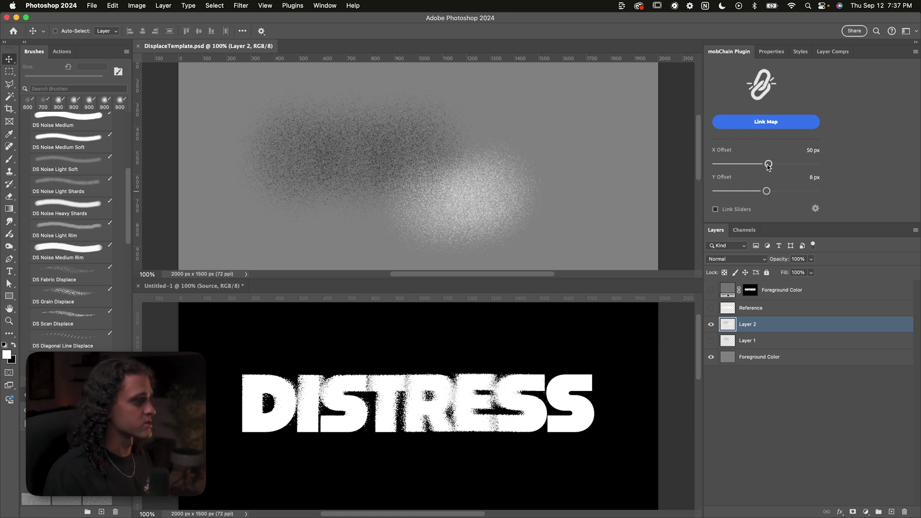
left_click_drag(768, 165, 790, 167)
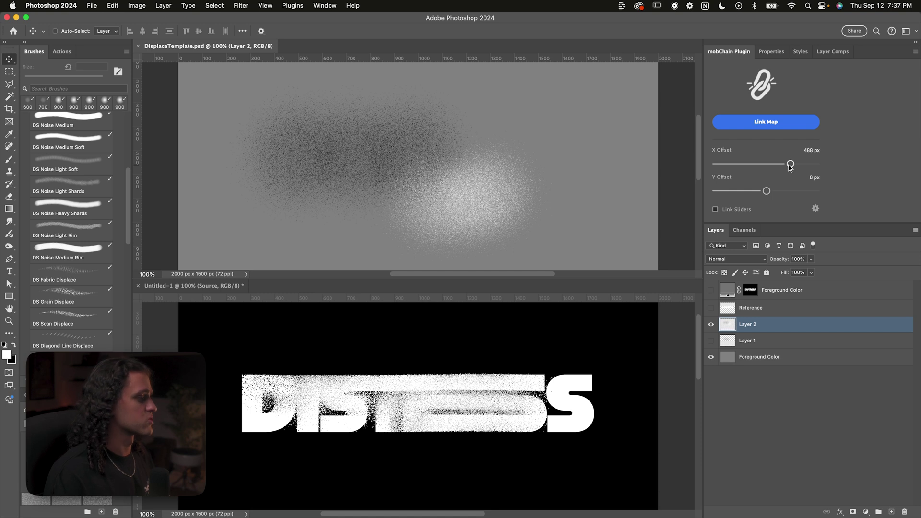
left_click_drag(790, 165, 796, 194)
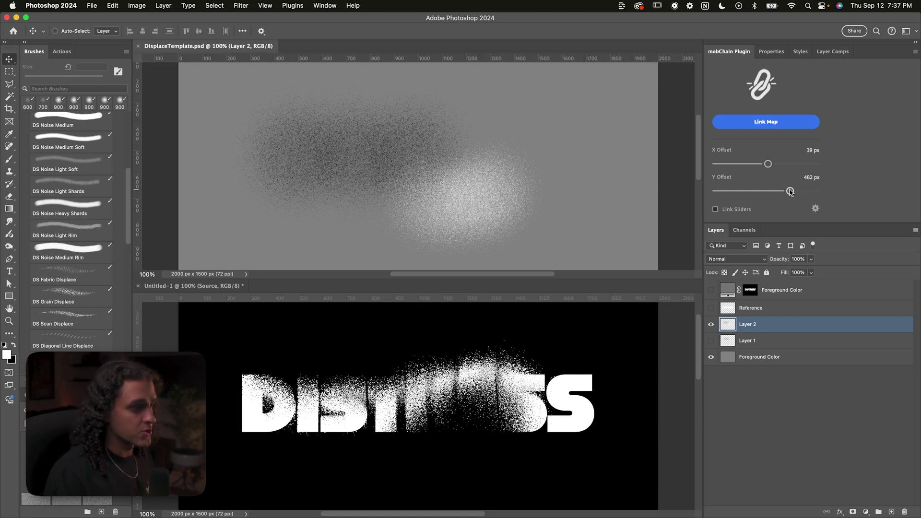
left_click_drag(797, 191, 790, 191)
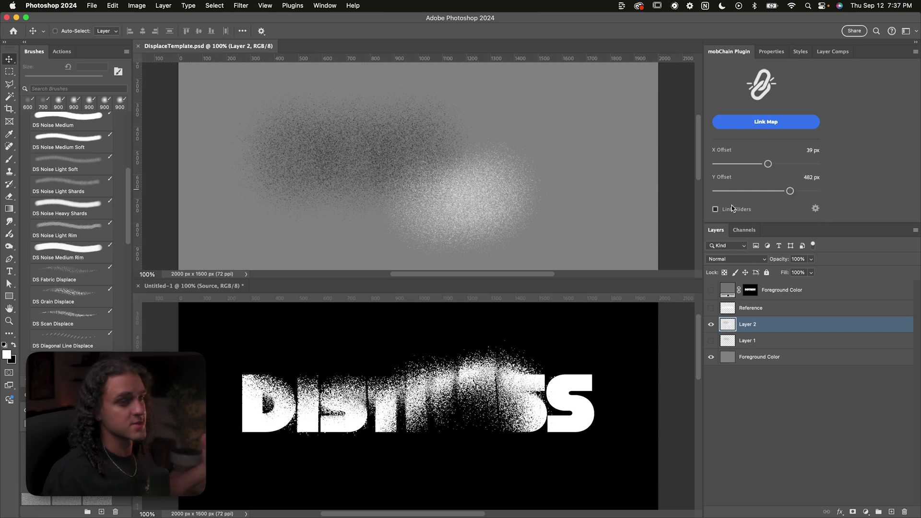
Link the offset sliders, set both to 66 px, then unlink them.
left_click(732, 208)
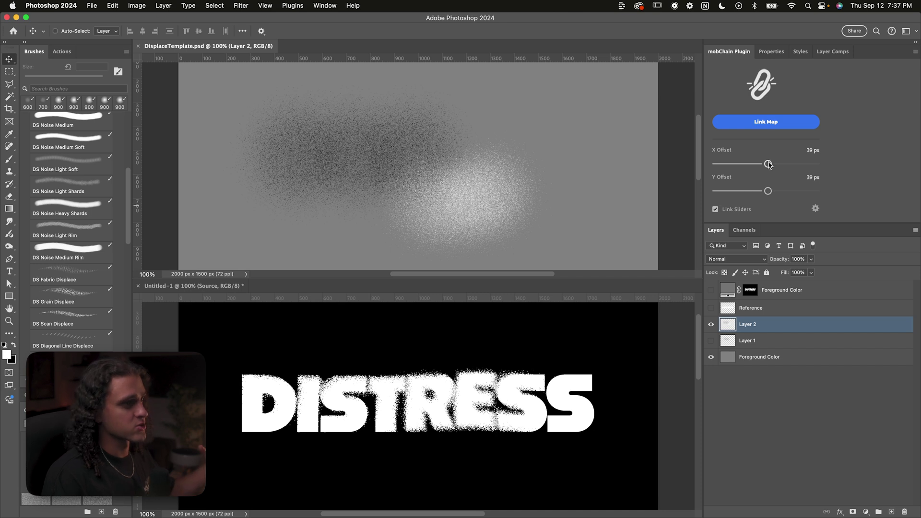
mouse_move(768, 164)
left_mouse_down()
mouse_move(787, 164)
mouse_move(769, 165)
left_mouse_up()
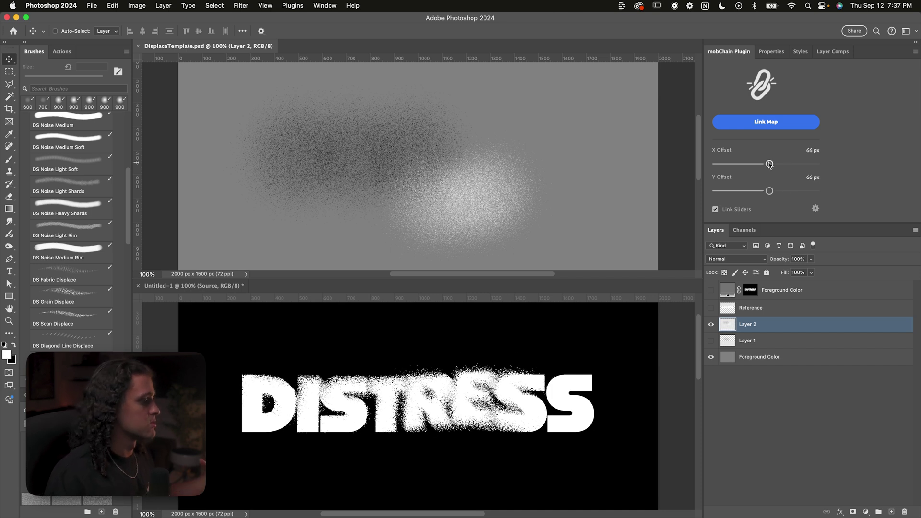
left_click(715, 209)
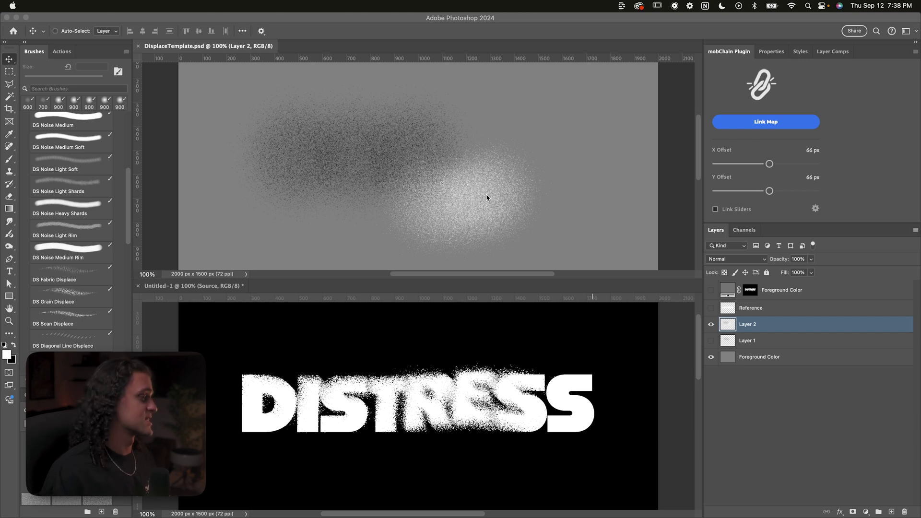
left_click(531, 180)
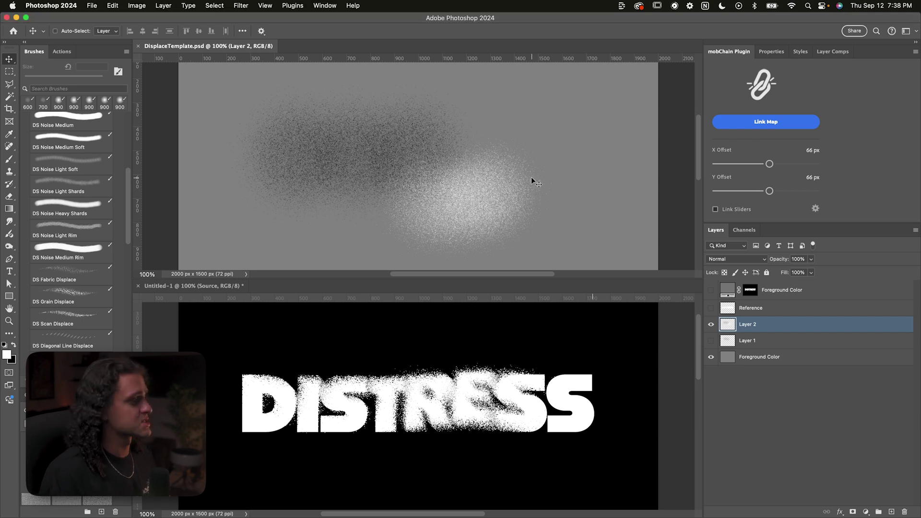
scroll(93, 205, "up", 5)
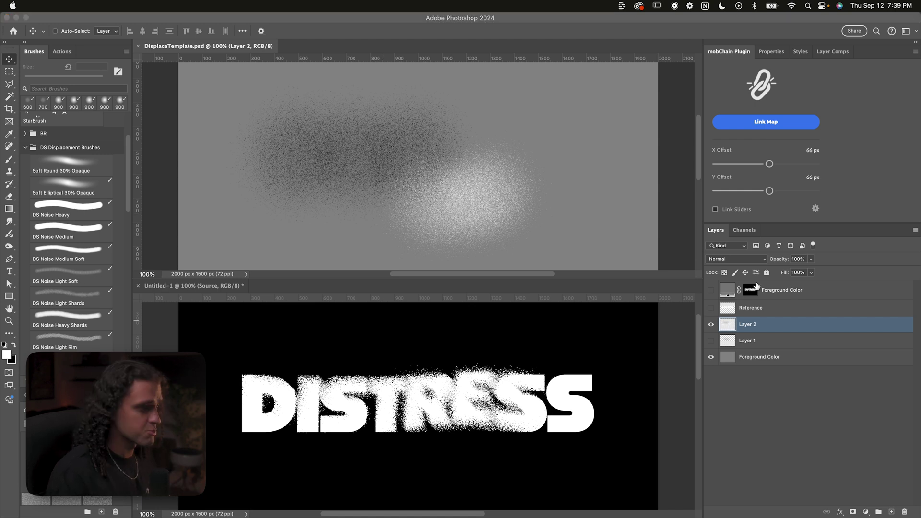
Hide Layer 2, then paint a DS Fabric Displace stroke on a new layer and save.
left_click(713, 325)
left_click(712, 324)
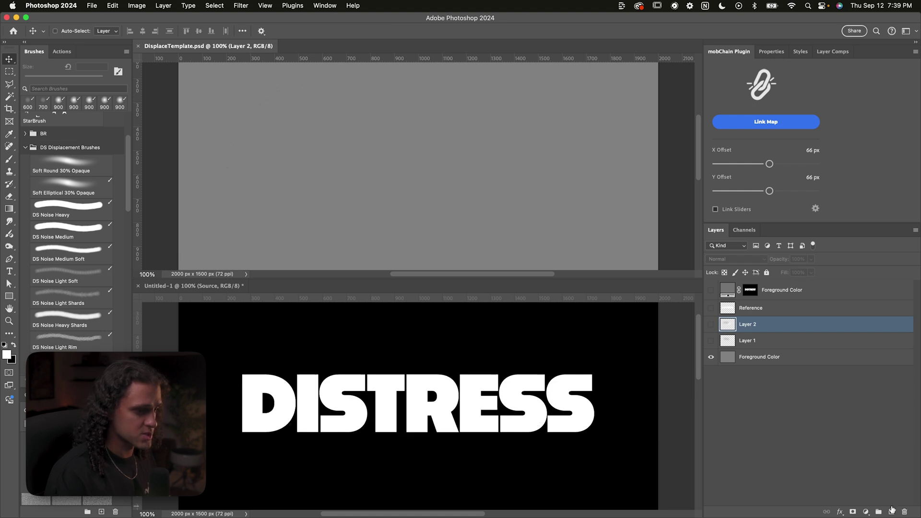
left_click(891, 513)
scroll(72, 249, "down", 5)
left_click(72, 264)
scroll(72, 265, "down", 1)
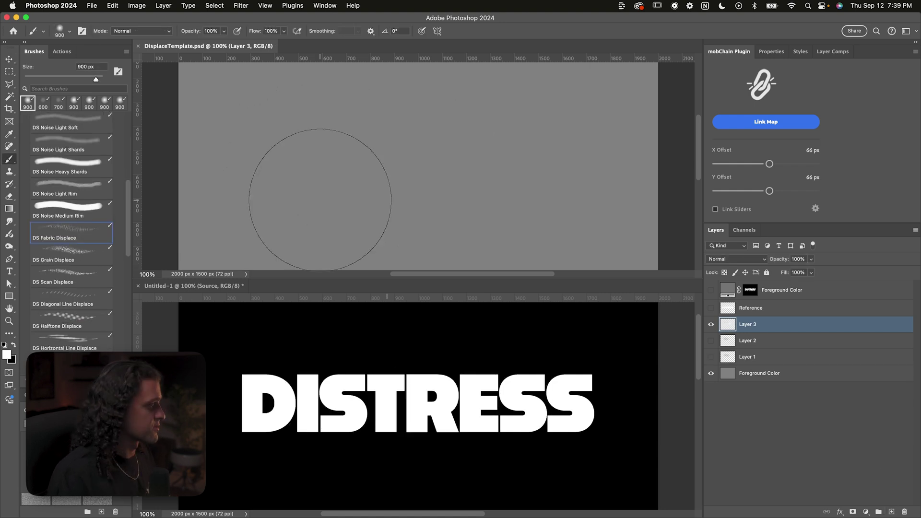
mouse_move(278, 161)
left_mouse_down()
mouse_move(376, 181)
mouse_move(350, 178)
mouse_move(379, 173)
left_mouse_up()
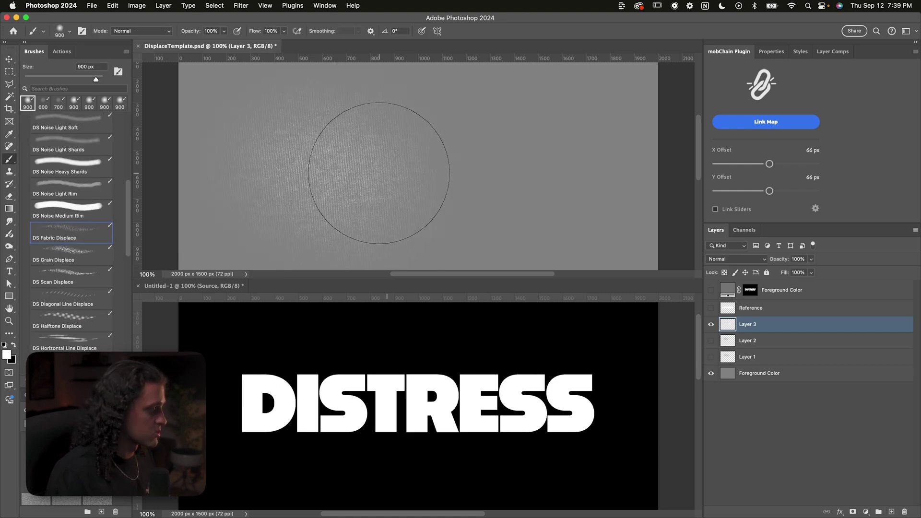
key("super+s")
Move the fabric stroke to the right and save the template again.
key("bracketleft")
key("bracketleft")
key("bracketleft")
key("bracketleft")
key("bracketleft")
key("v")
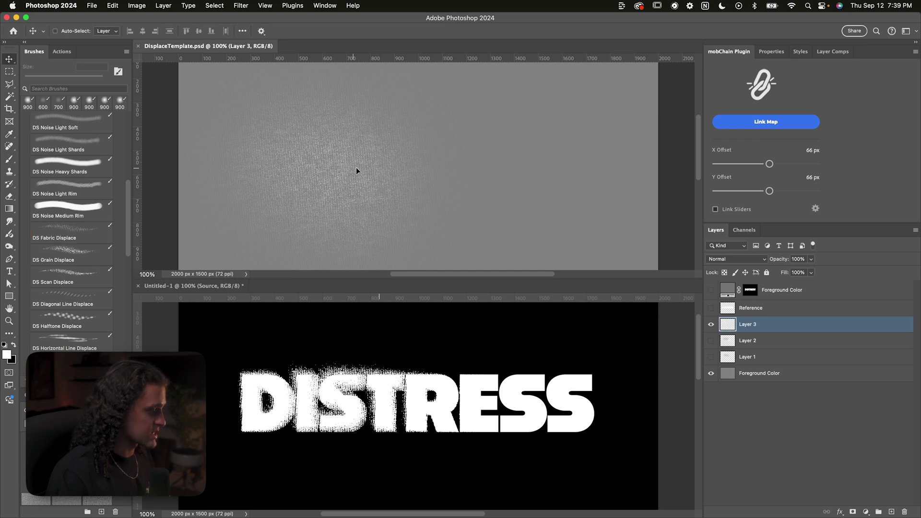
left_click_drag(356, 168, 403, 169)
key("super+s")
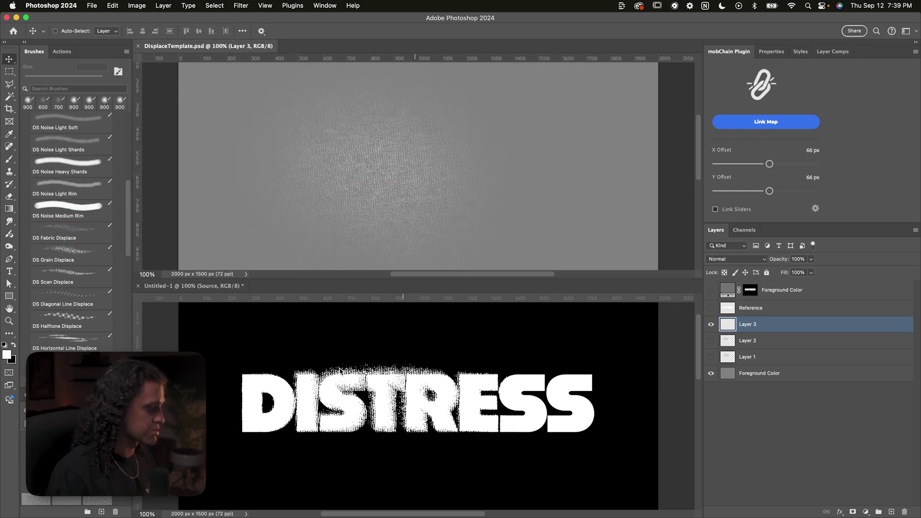
On a new layer, paint DS Halftone Displace strokes at 600 px and save.
key("alt+shift+super+n")
scroll(71, 240, "down", 1)
left_click(71, 288)
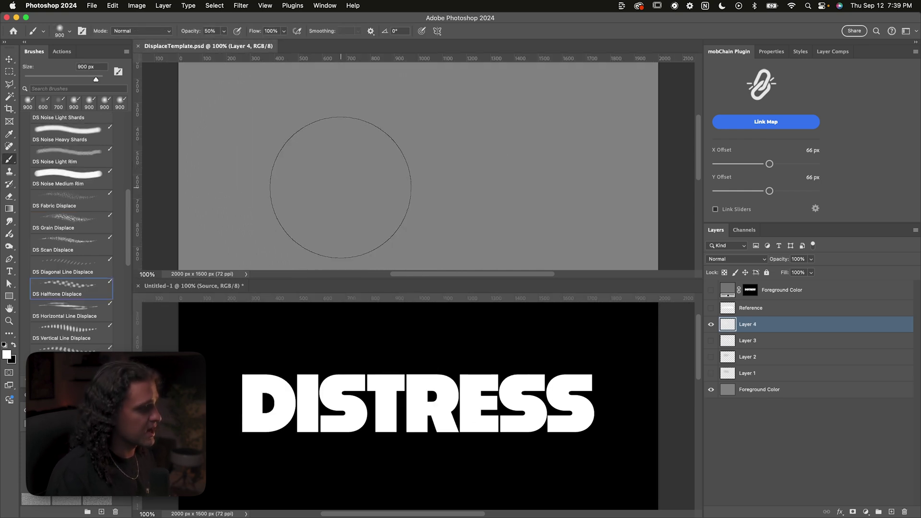
key("bracketleft")
key("bracketleft")
key("bracketleft")
left_click(319, 169)
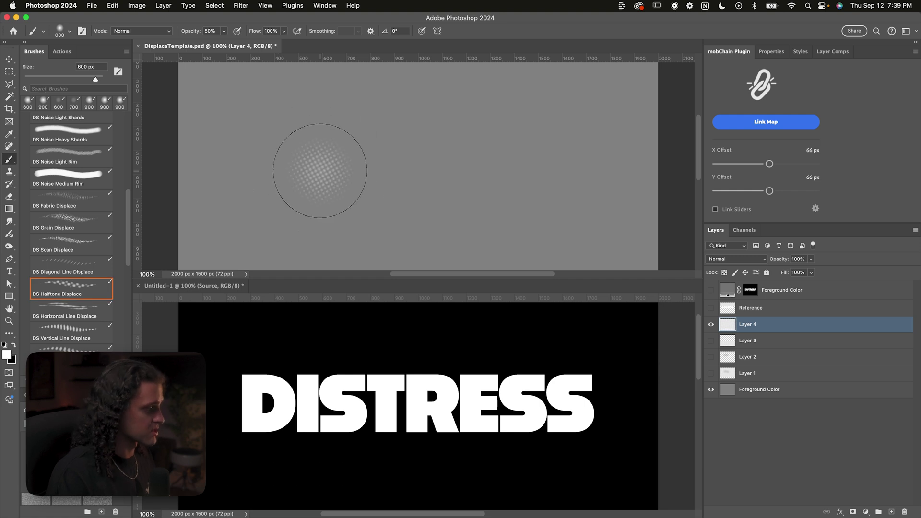
key("super+s")
left_click_drag(396, 180, 424, 162)
key("super+s")
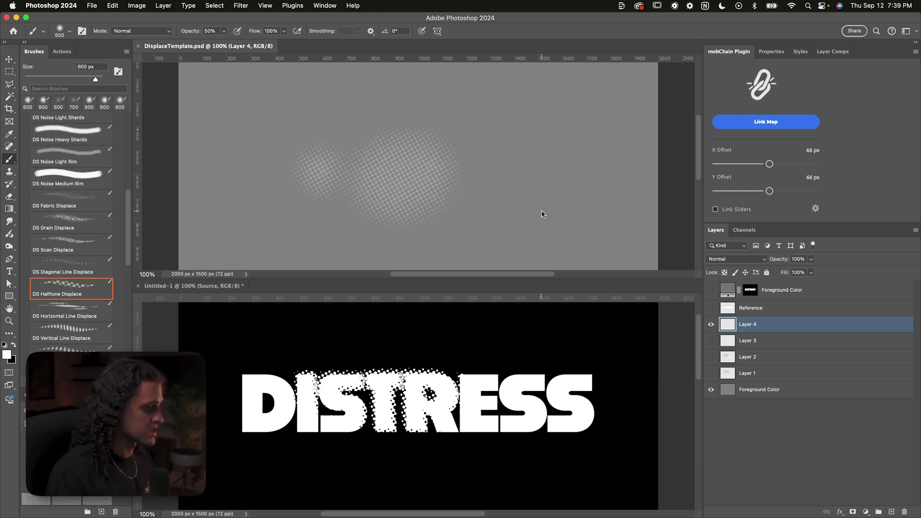
key("x")
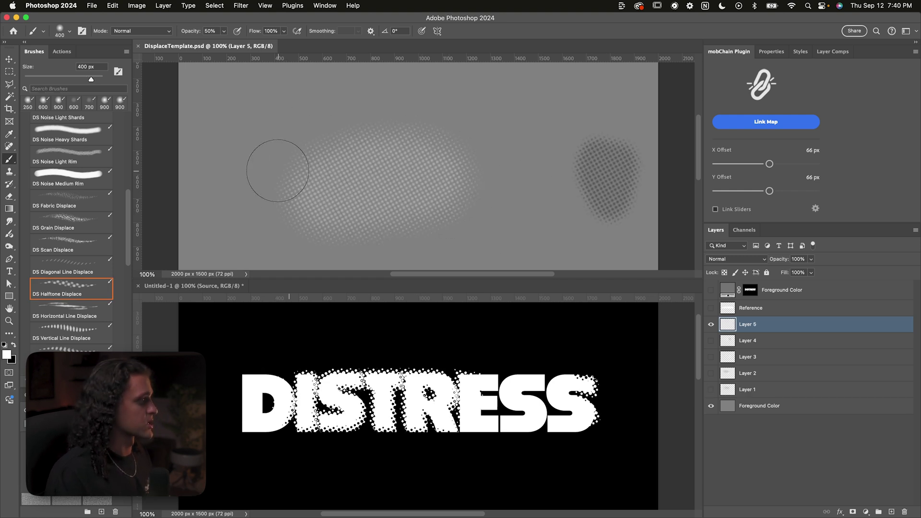
Lower the halftone Texture Scale to 52% and paint another stroke on the right.
left_click(82, 31)
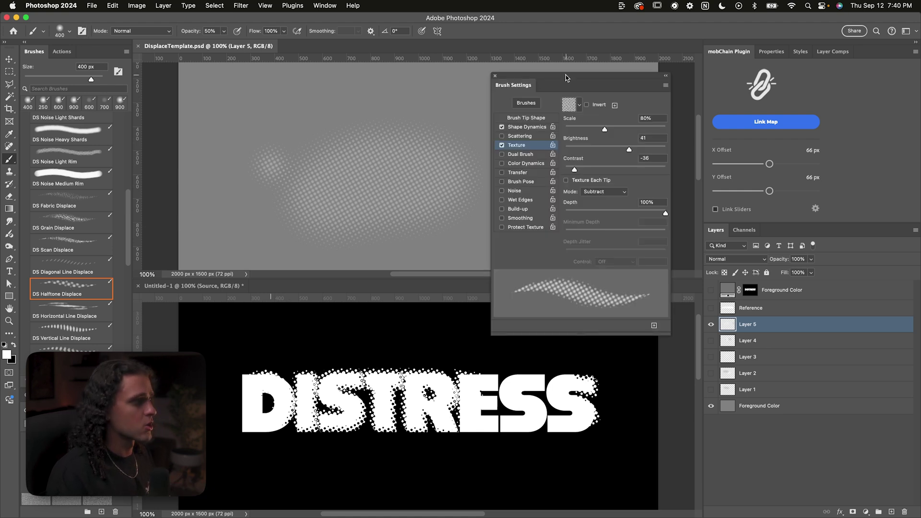
mouse_move(566, 78)
left_mouse_down()
mouse_move(633, 105)
mouse_move(636, 120)
left_mouse_up()
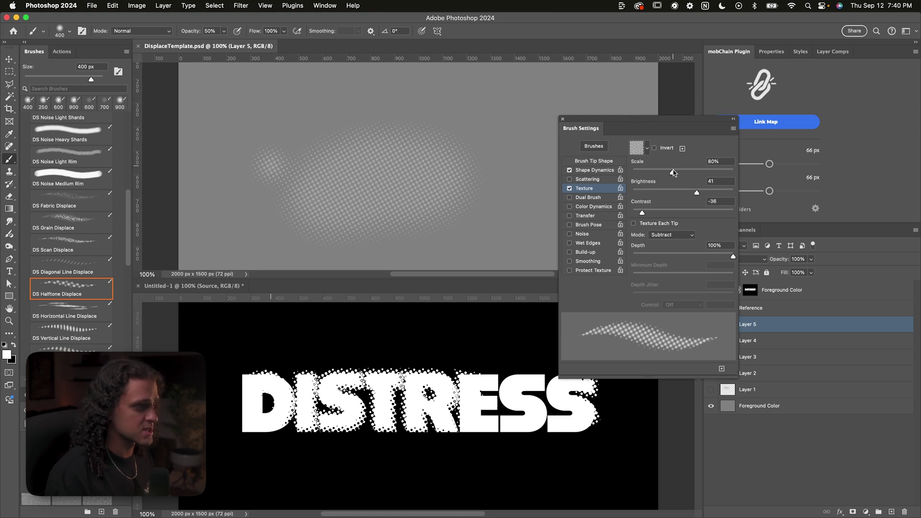
left_click_drag(673, 173, 658, 174)
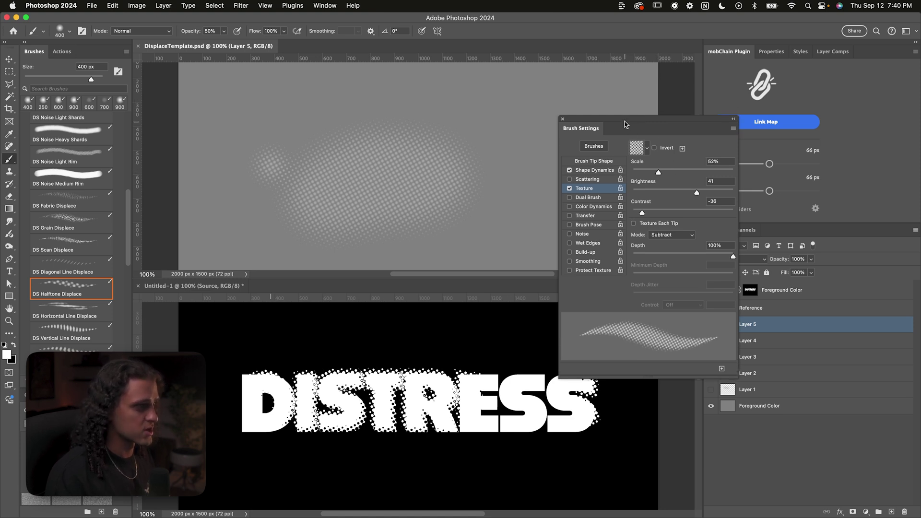
left_click_drag(624, 124, 723, 123)
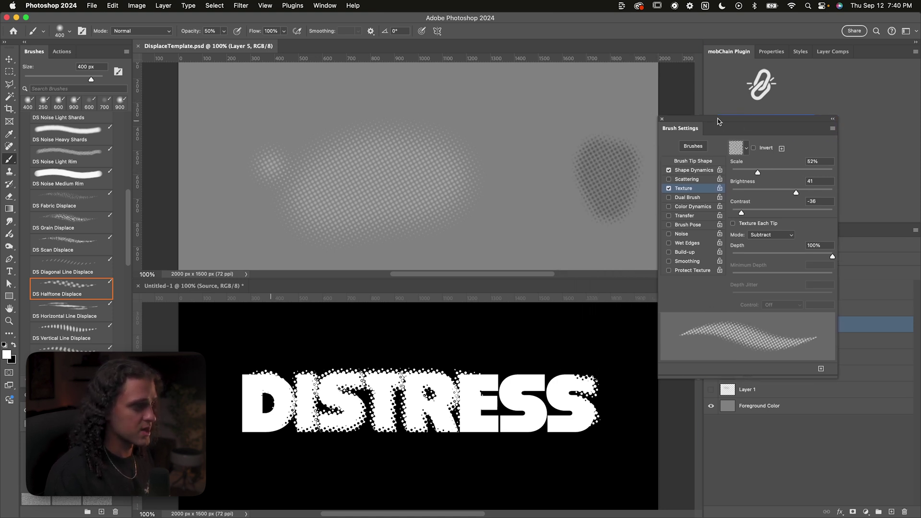
mouse_move(518, 139)
left_mouse_down()
mouse_move(533, 173)
mouse_move(529, 163)
mouse_move(516, 189)
mouse_move(542, 204)
mouse_move(528, 213)
mouse_move(563, 215)
left_mouse_up()
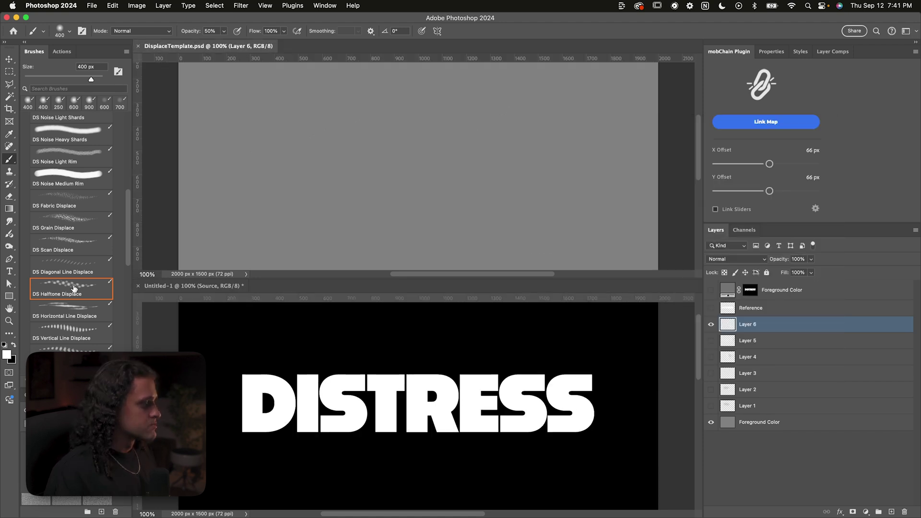
Paint diagonal, vertical and horizontal line displace strokes at 900 px, then save.
left_click(75, 271)
key("bracketleft")
key("bracketleft")
key("bracketleft")
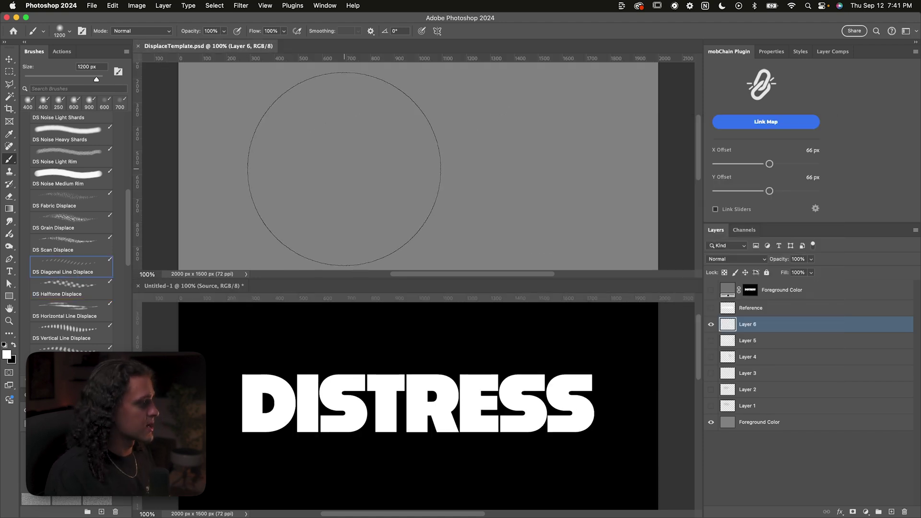
mouse_move(345, 165)
left_mouse_down()
mouse_move(338, 168)
mouse_move(414, 169)
left_mouse_up()
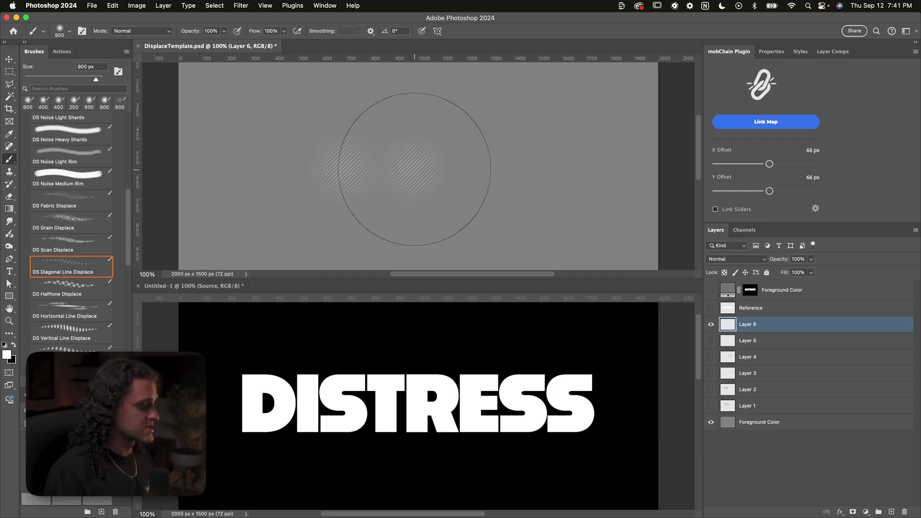
left_click(80, 328)
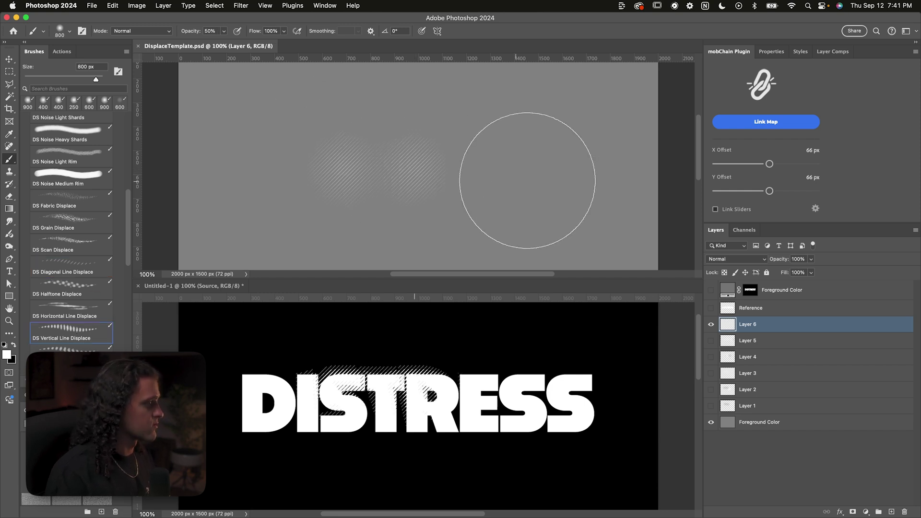
left_click(528, 172)
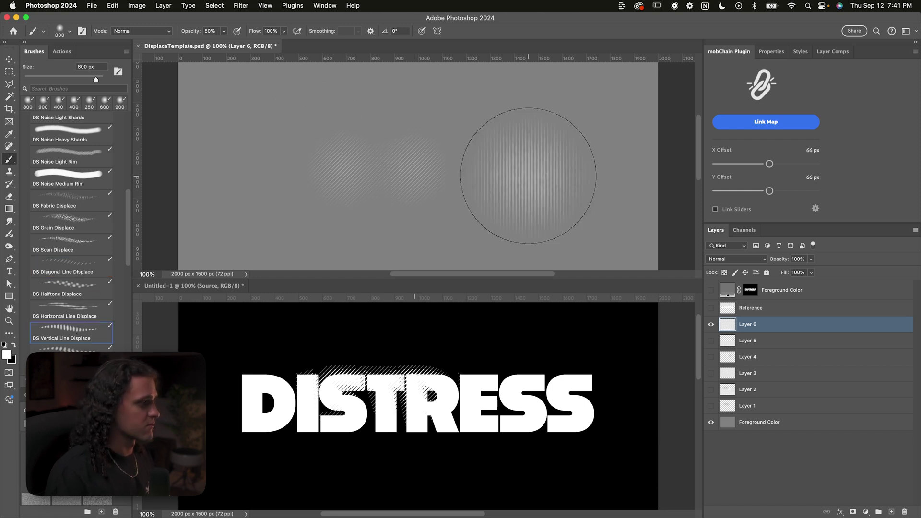
left_click(72, 307)
left_click(279, 175)
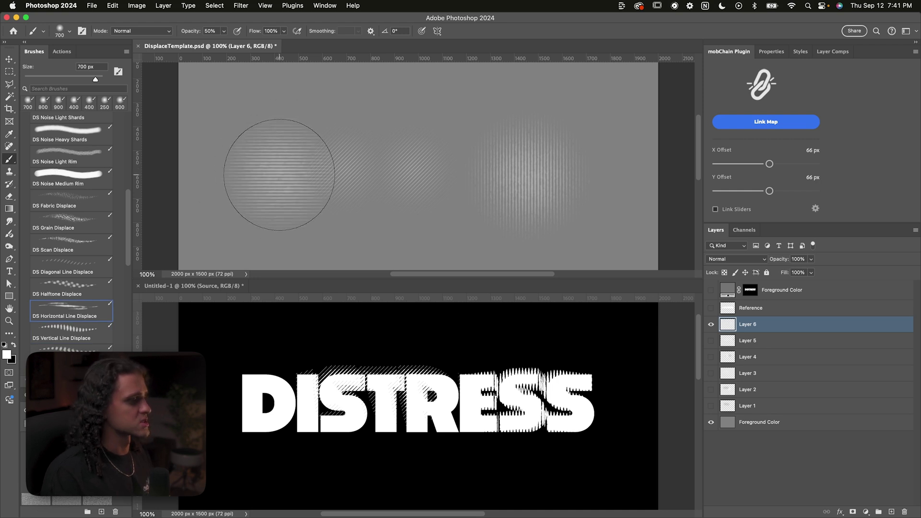
key("cmd+s")
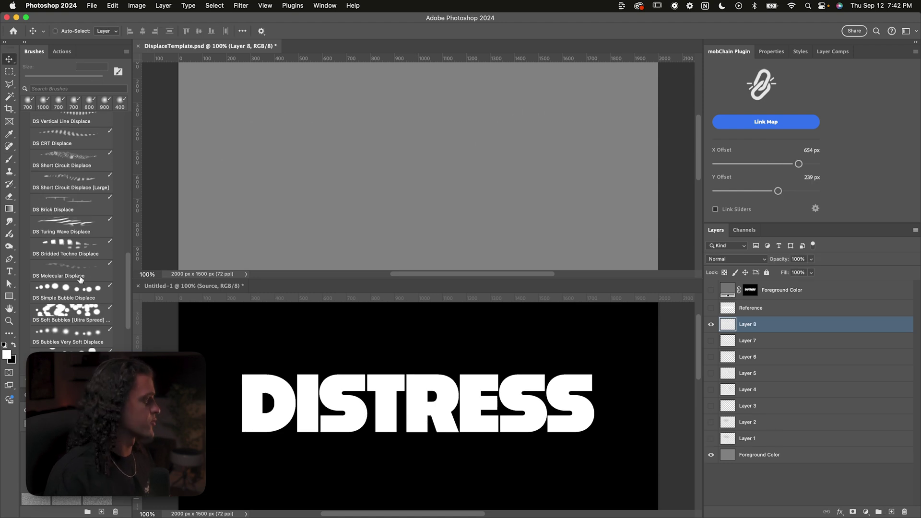
Paint Molecular Displace speckles at 600 px, save, and lower the offsets to 520 and 157 px.
left_click(75, 267)
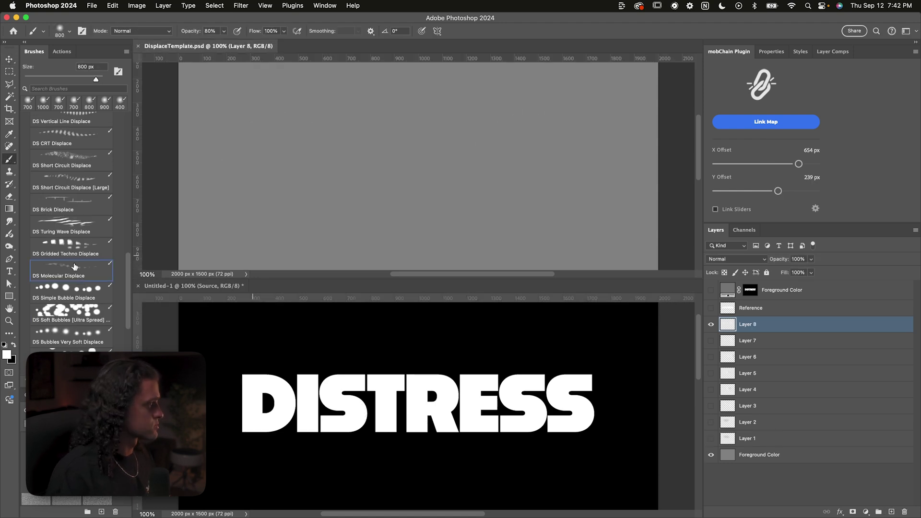
left_click(74, 267)
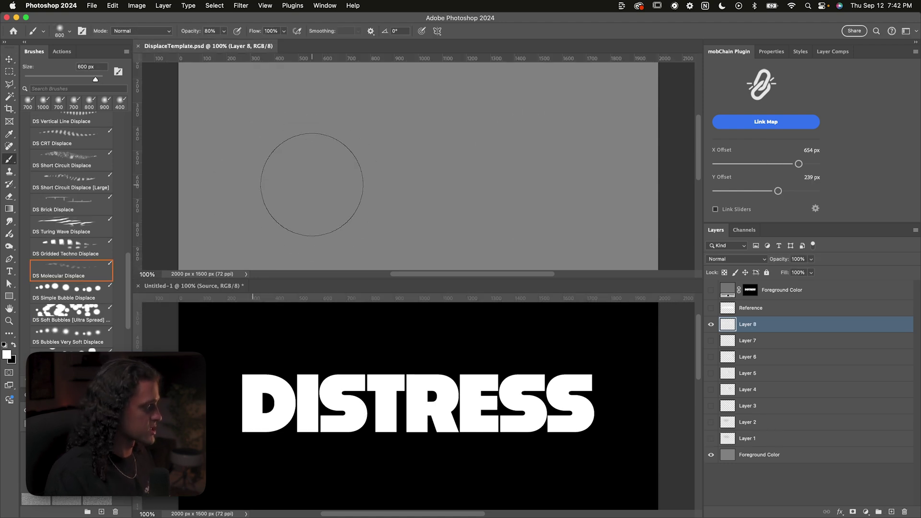
mouse_move(311, 184)
left_mouse_down()
mouse_move(304, 181)
mouse_move(401, 175)
mouse_move(287, 154)
mouse_move(273, 163)
left_mouse_up()
key("v")
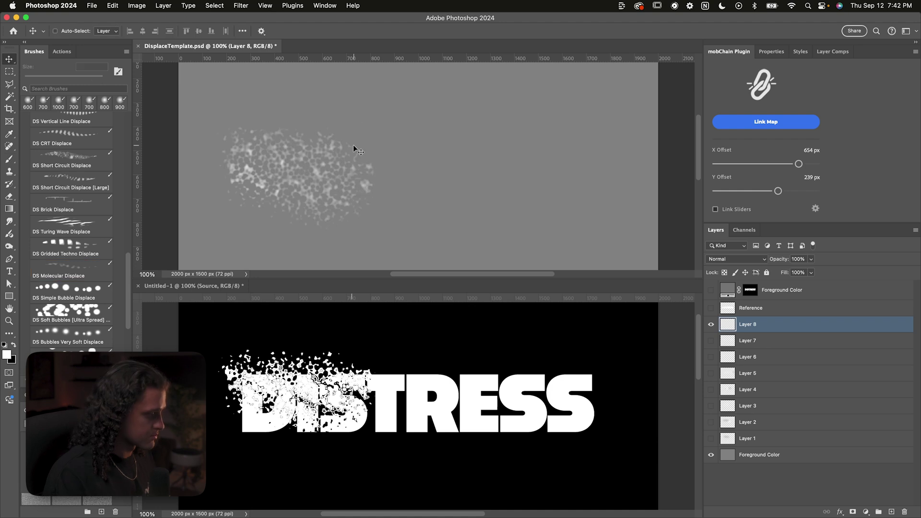
key("cmd+s")
left_click_drag(799, 164, 773, 191)
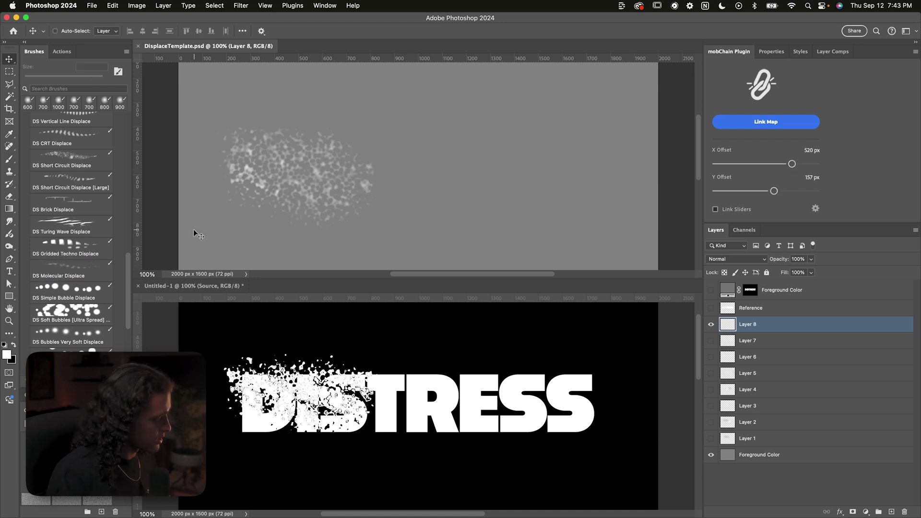
scroll(89, 283, "up", 2)
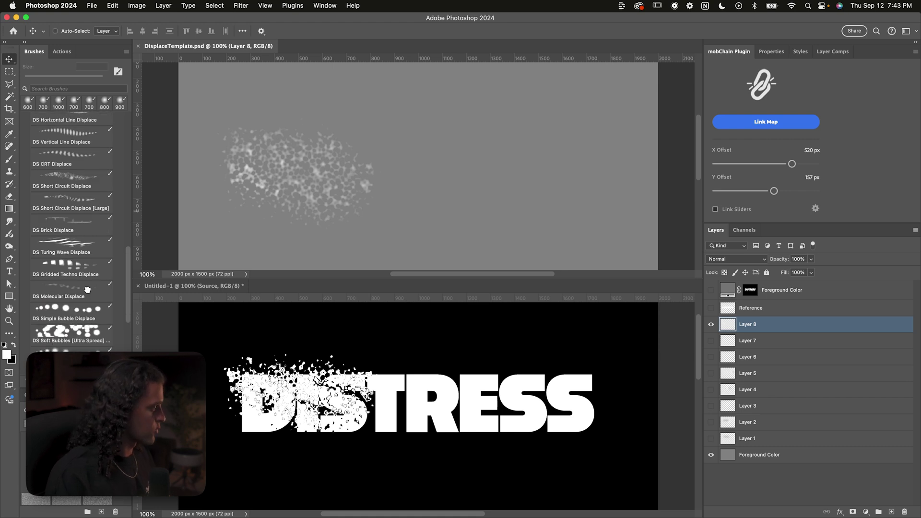
Shrink the molecular texture scale, paint speckles over TRESS, and add a new empty layer.
left_click(87, 290)
key("F5")
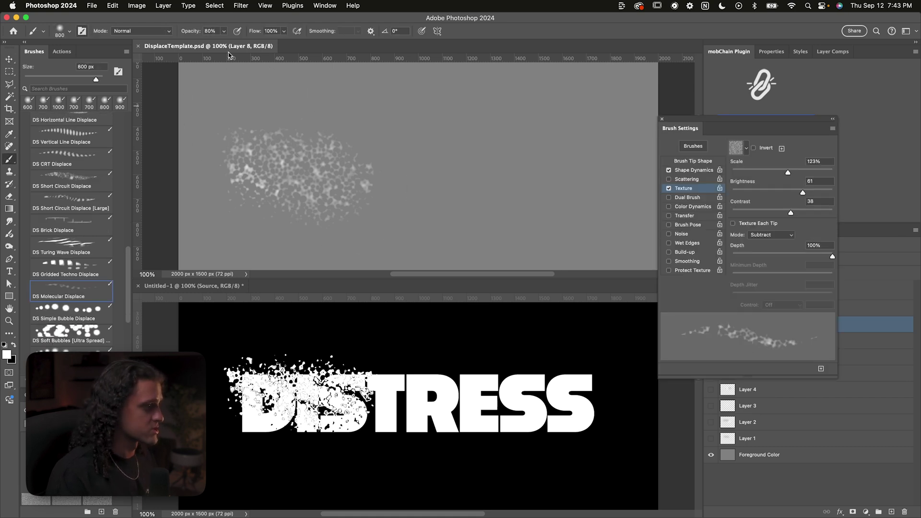
left_click_drag(689, 123, 623, 117)
left_click_drag(716, 167, 703, 167)
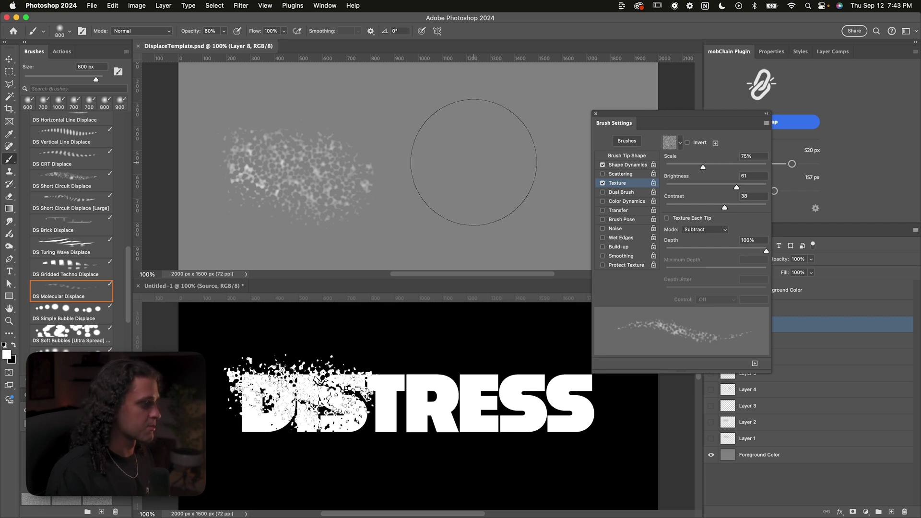
mouse_move(474, 162)
left_mouse_down()
mouse_move(479, 142)
mouse_move(504, 154)
mouse_move(478, 154)
left_mouse_up()
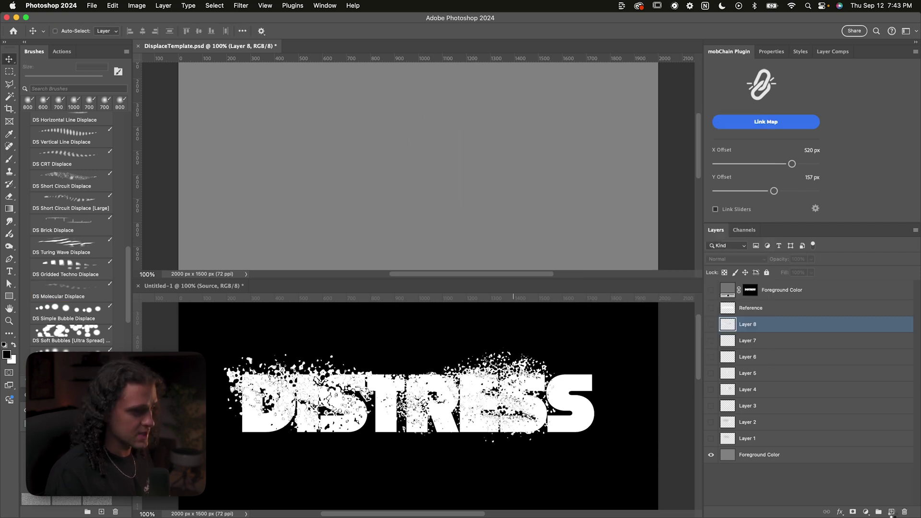
left_click(891, 511)
Stamp white and black Supreme Splatter dabs with a brush around 700 px.
scroll(108, 306, "down", 5)
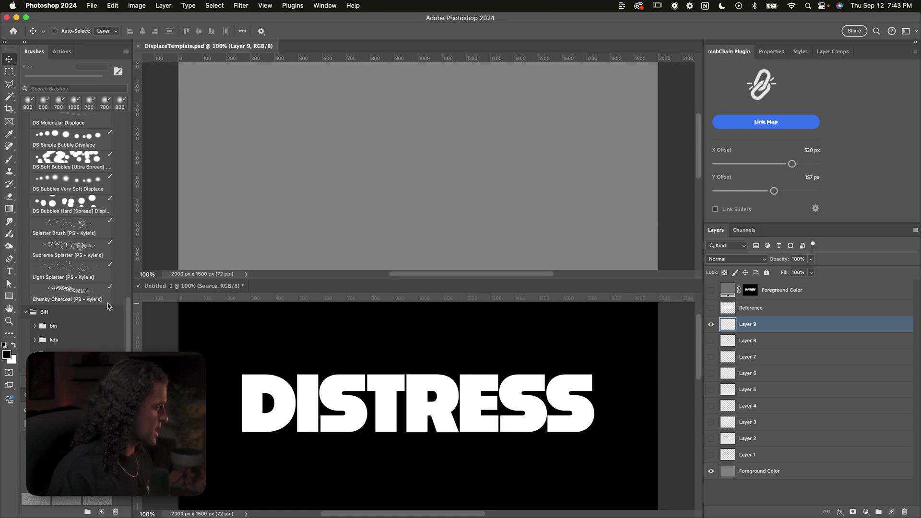
scroll(108, 306, "up", 2)
left_click(78, 294)
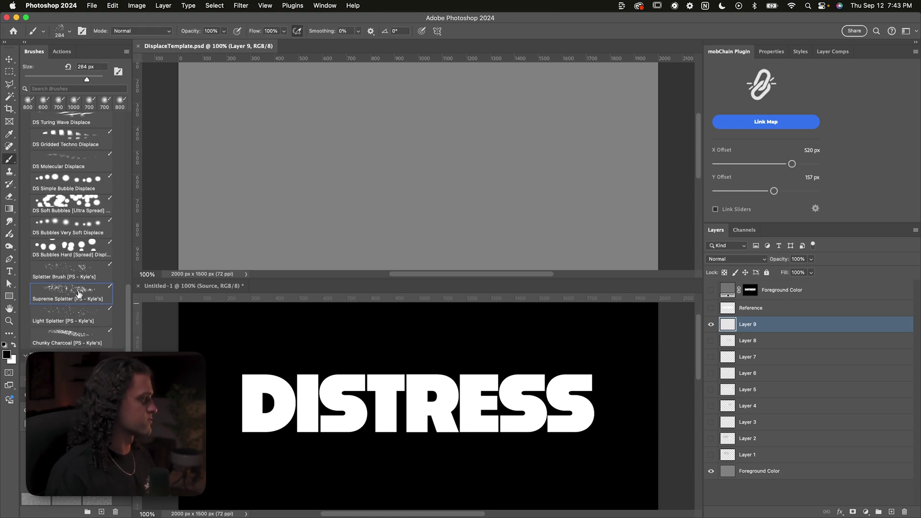
left_click(78, 294)
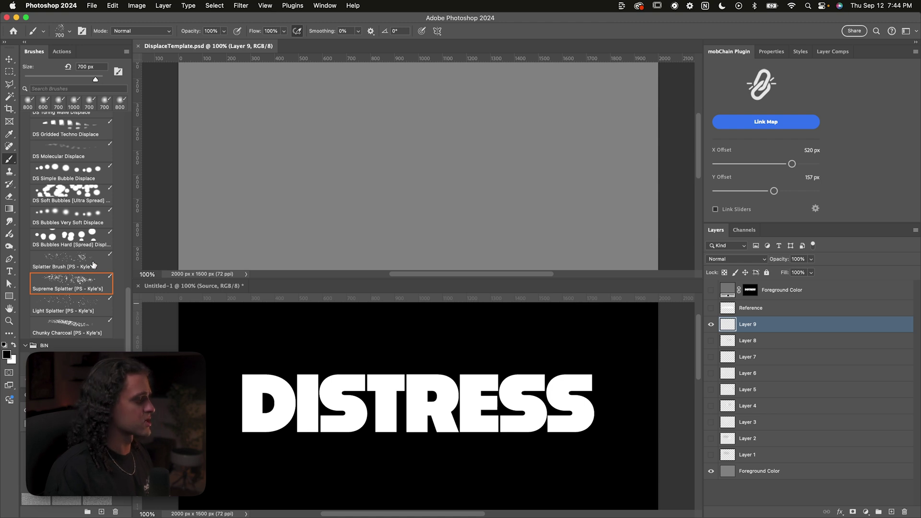
key("bracketleft")
key("bracketleft")
key("bracketleft")
key("bracketleft")
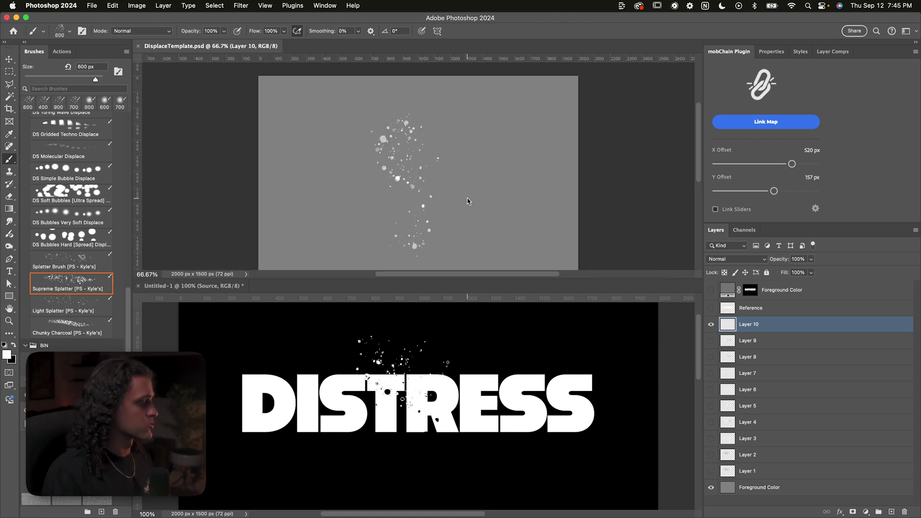
key("x")
left_click(468, 200)
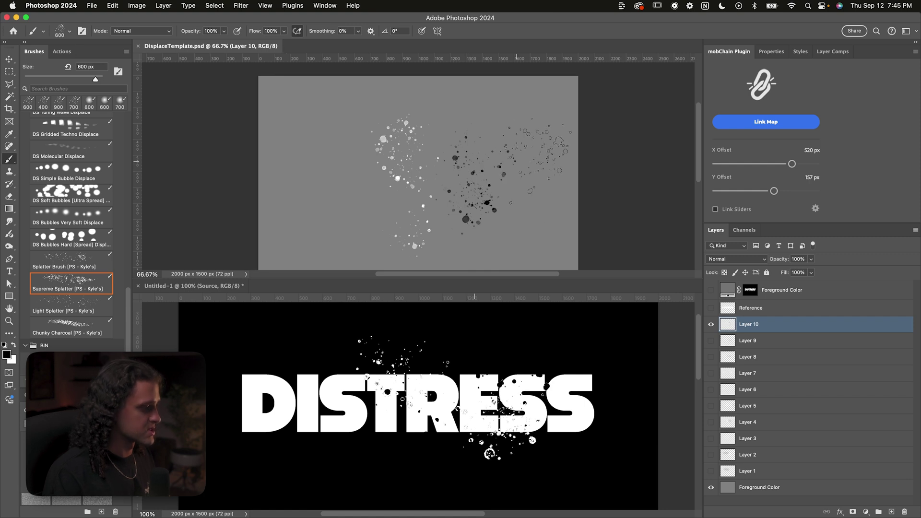
Reposition the splatter layer, ending about 145 px to the right.
key("v")
scroll(468, 201, "down", 1)
mouse_move(471, 194)
left_mouse_down()
mouse_move(421, 174)
mouse_move(401, 188)
left_mouse_up()
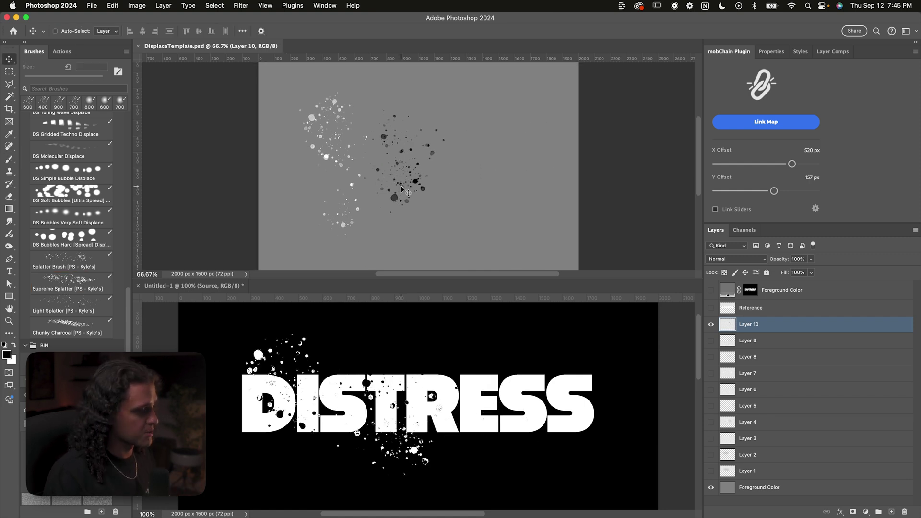
left_click_drag(401, 189, 470, 190)
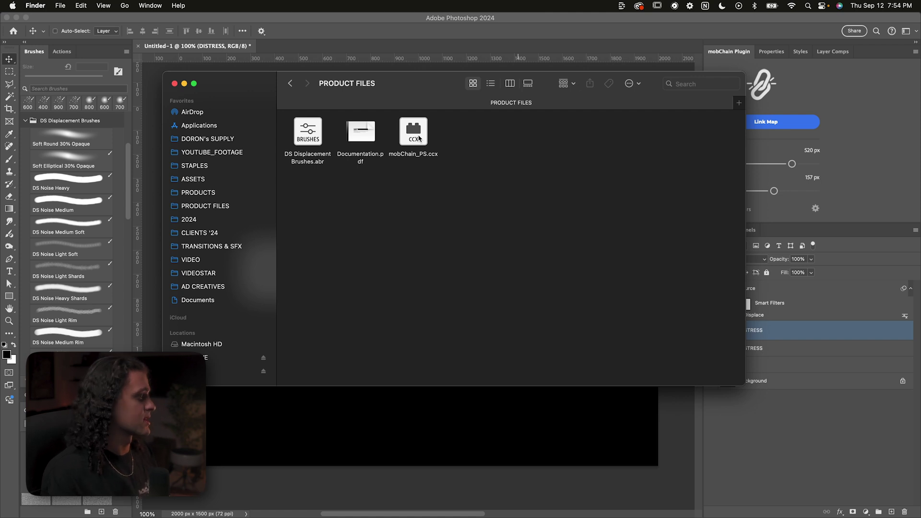
Move the PRODUCT FILES window aside, bring Photoshop forward and expand DS Displacement Brushes.
mouse_move(388, 84)
left_mouse_down()
mouse_move(445, 89)
mouse_move(489, 113)
mouse_move(439, 114)
left_mouse_up()
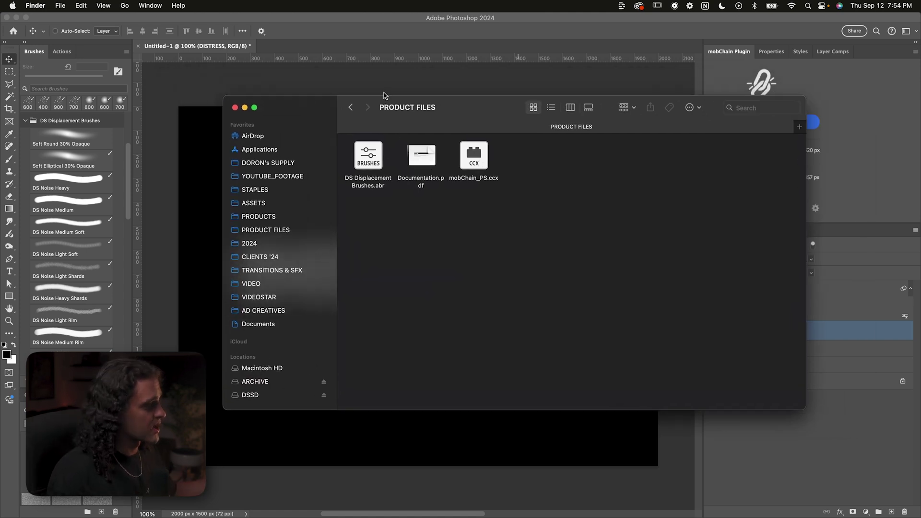
left_click(90, 112)
left_click(91, 124)
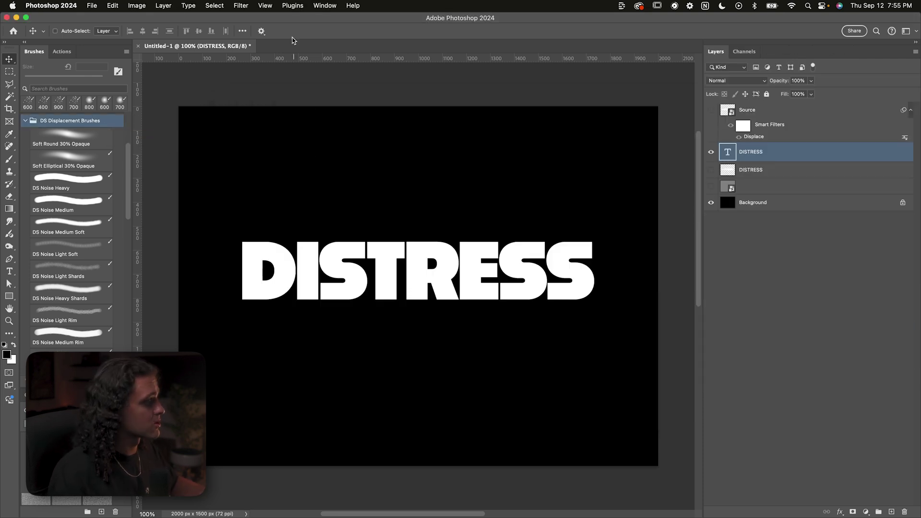
Open the mobChain plugin panel and link the text to a new displacement template.
left_click(291, 6)
mouse_move(324, 70)
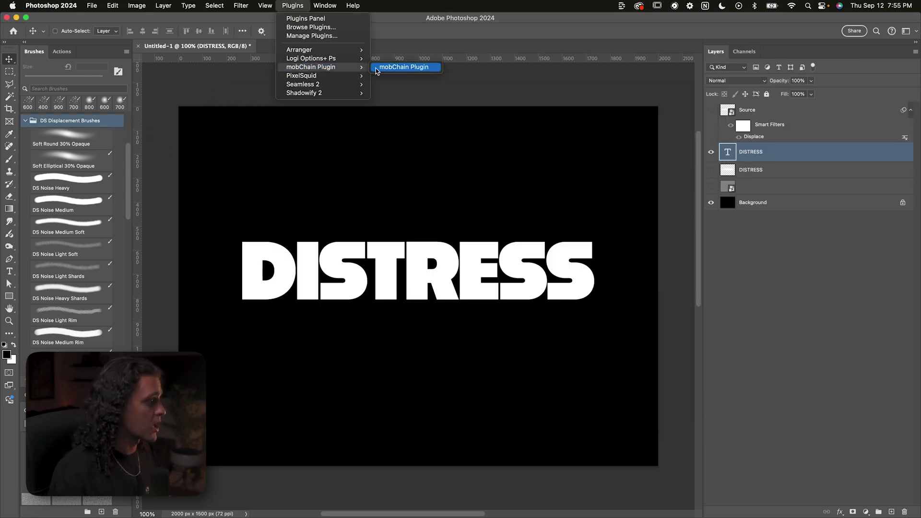
left_click(394, 68)
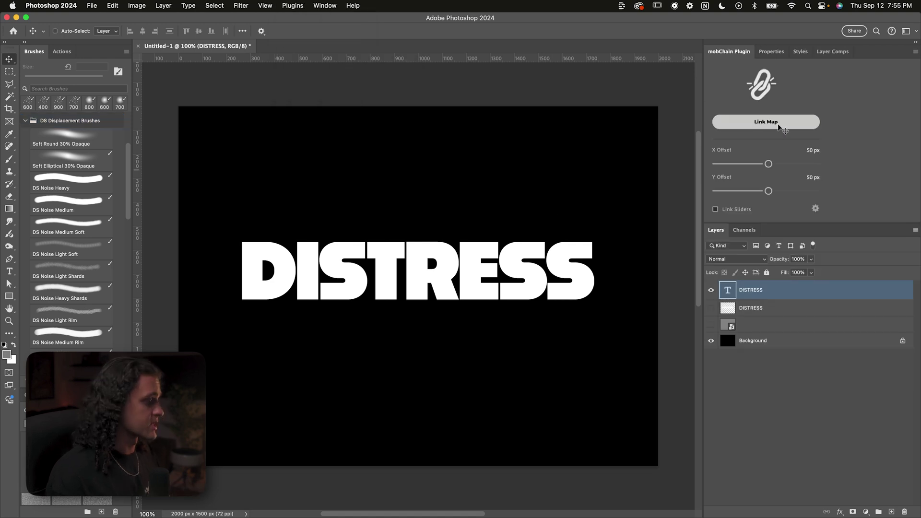
left_click(777, 123)
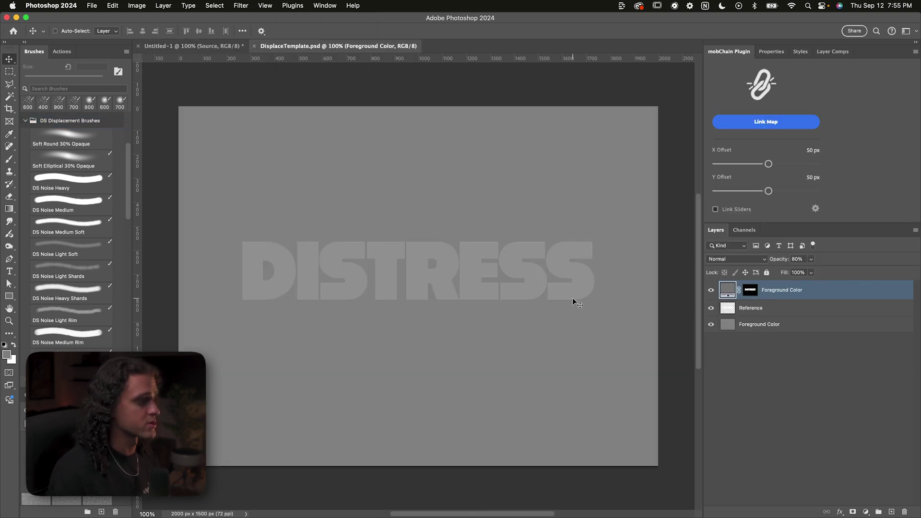
Tile the documents 2-up Horizontal and hide the template's Foreground Color and Reference layers.
left_click(333, 5)
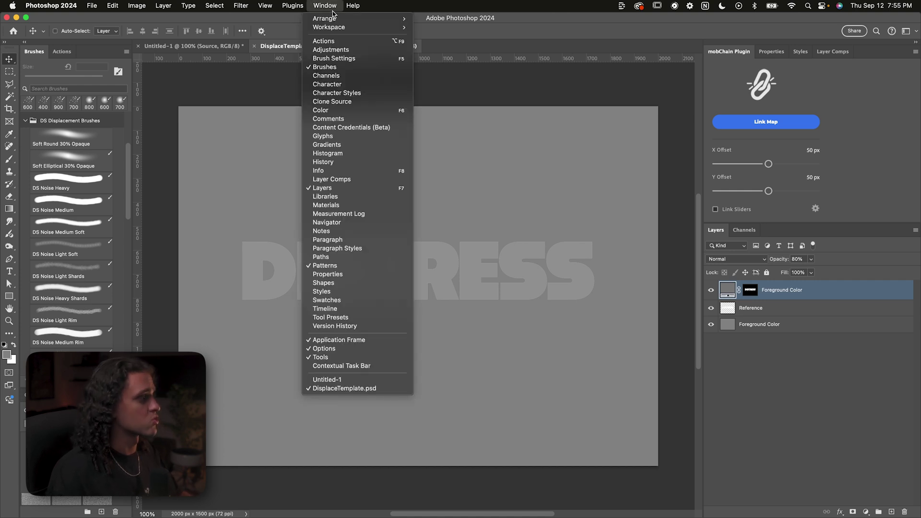
mouse_move(330, 18)
left_click(451, 37)
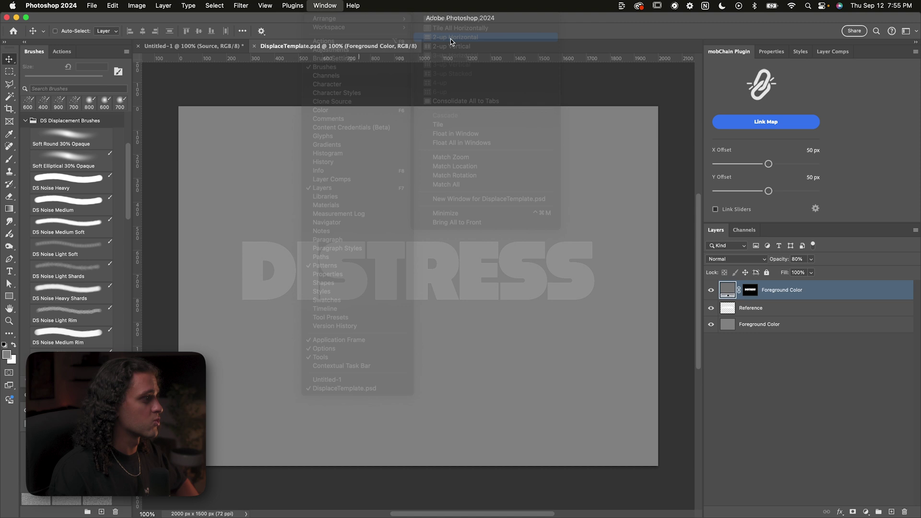
scroll(442, 232, "down", 1)
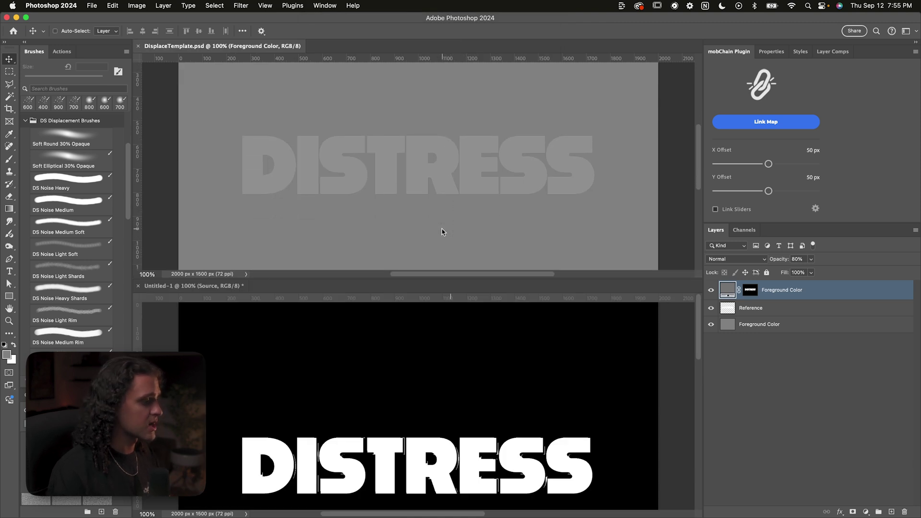
scroll(519, 323, "down", 3)
left_click_drag(709, 292, 712, 311)
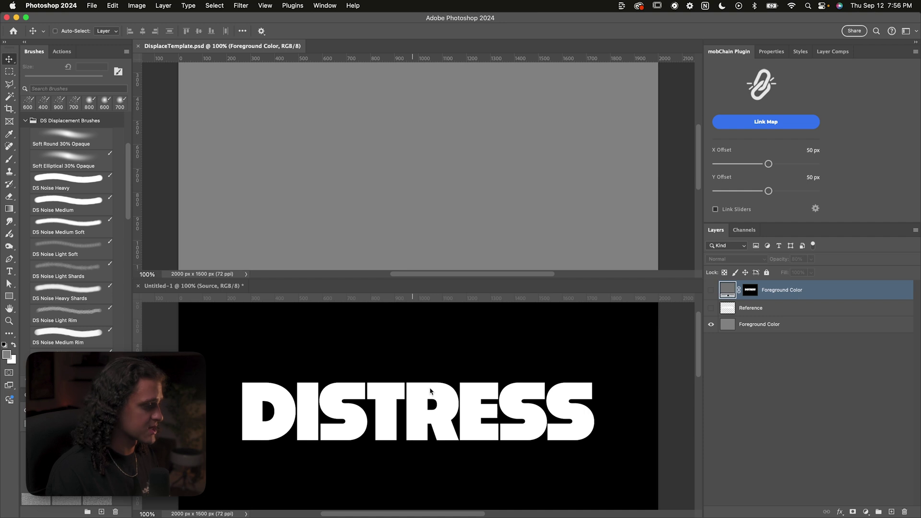
Paint a soft noise stroke across the template on a new layer, save, and open mobChain preferences.
key("F2")
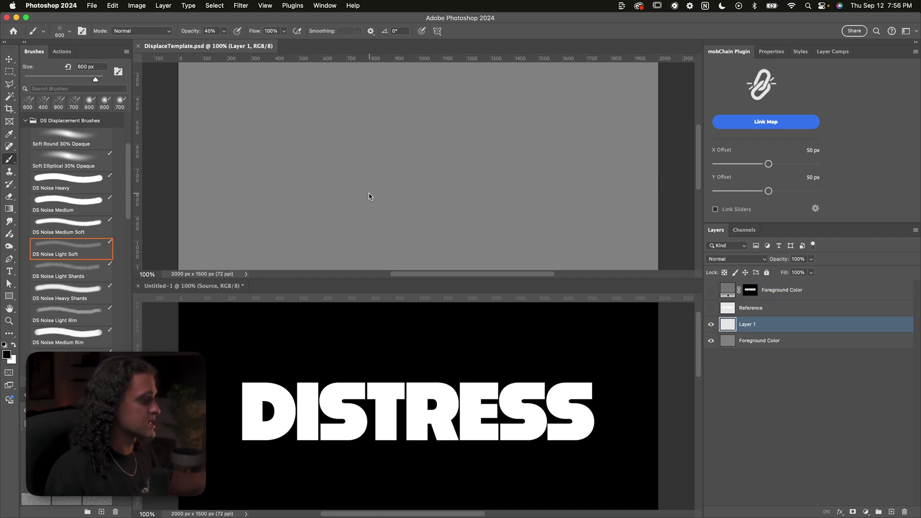
left_click(306, 178)
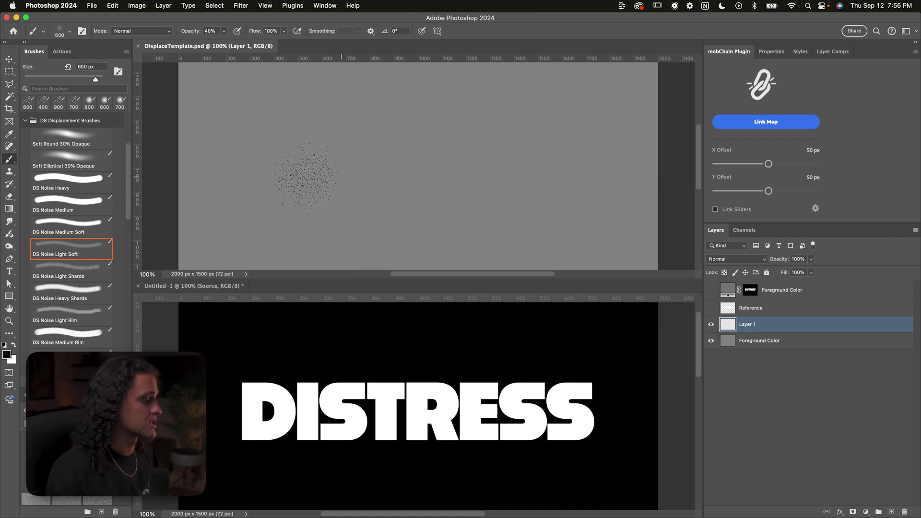
left_click_drag(304, 177, 473, 175)
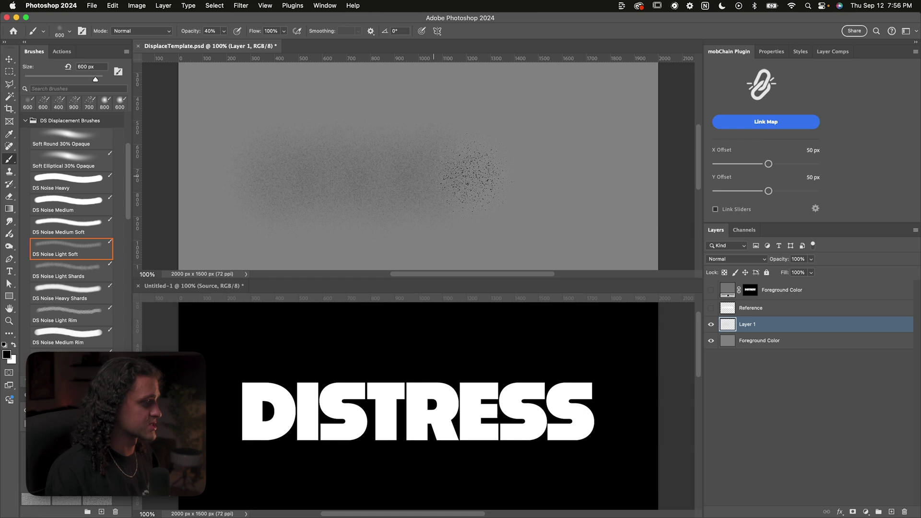
key("super+s")
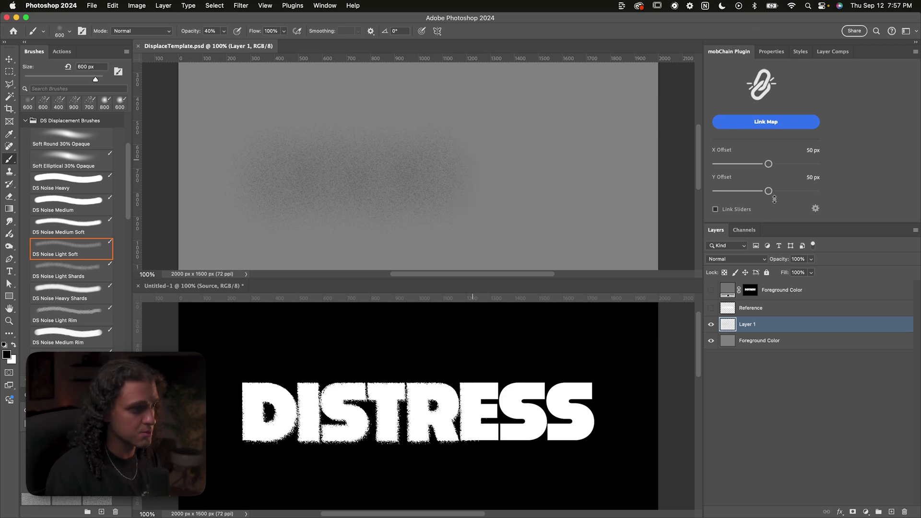
left_click(816, 208)
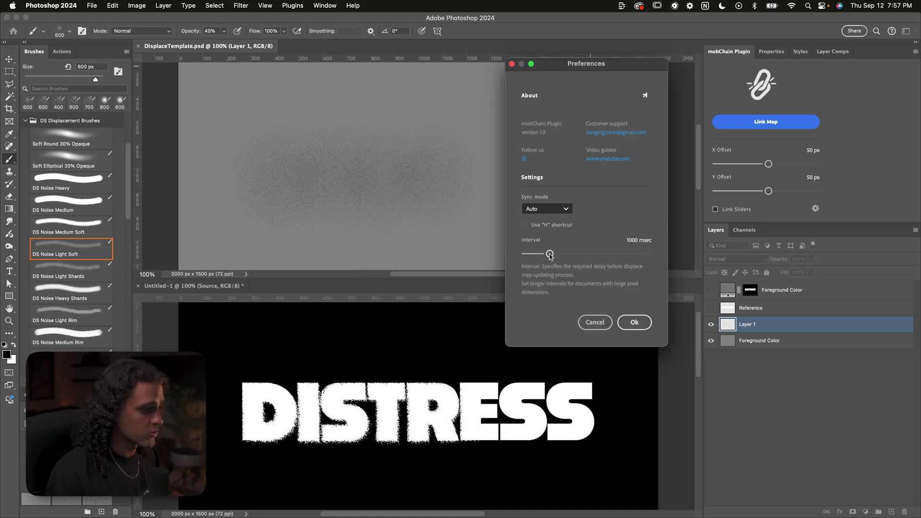
Set mobChain's interval to 2000 msec and sync mode to Manual with the "H" shortcut on.
left_click_drag(550, 254, 648, 254)
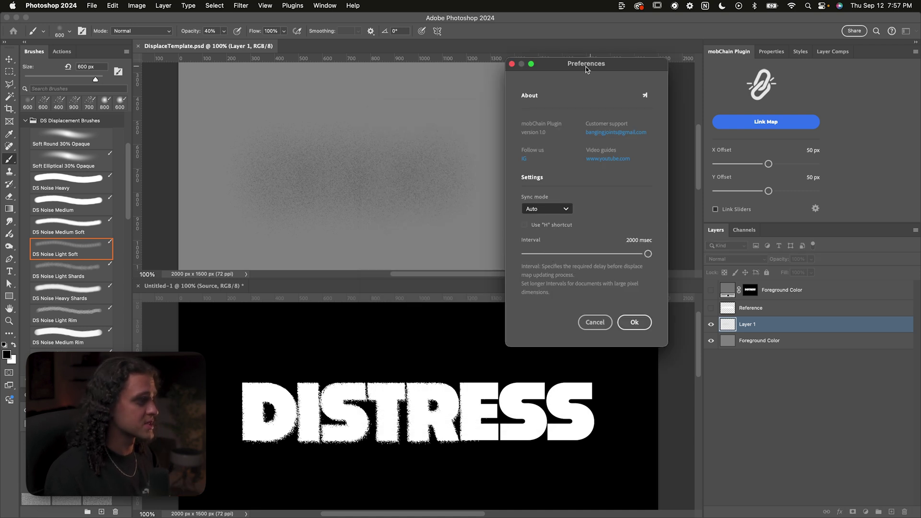
left_click_drag(587, 70, 607, 84)
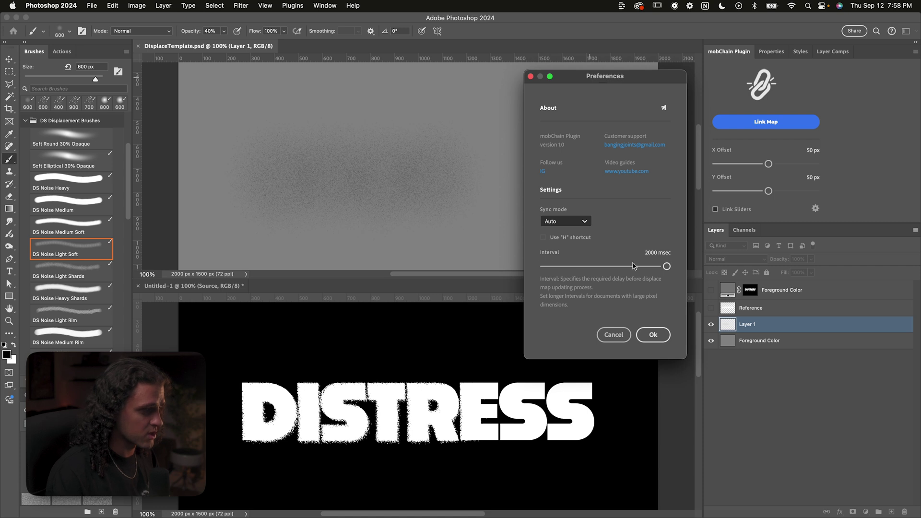
left_click(569, 227)
left_click(566, 246)
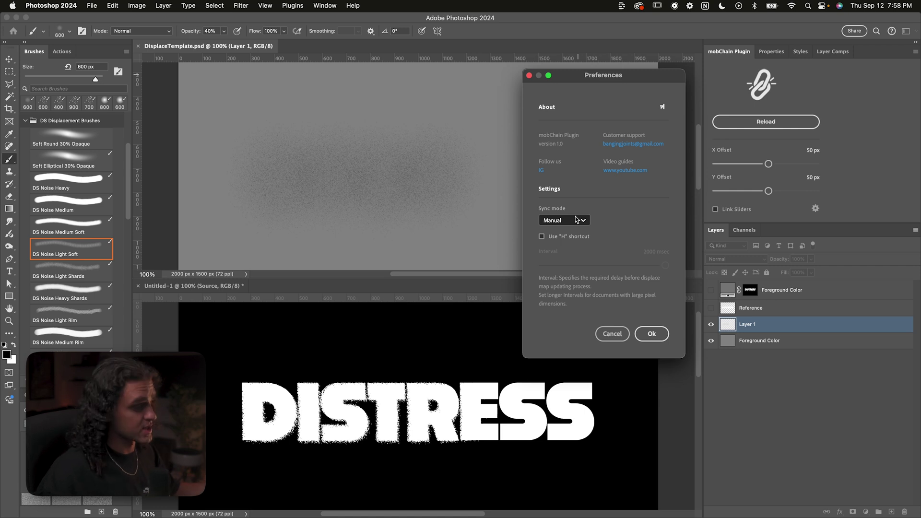
left_click(562, 237)
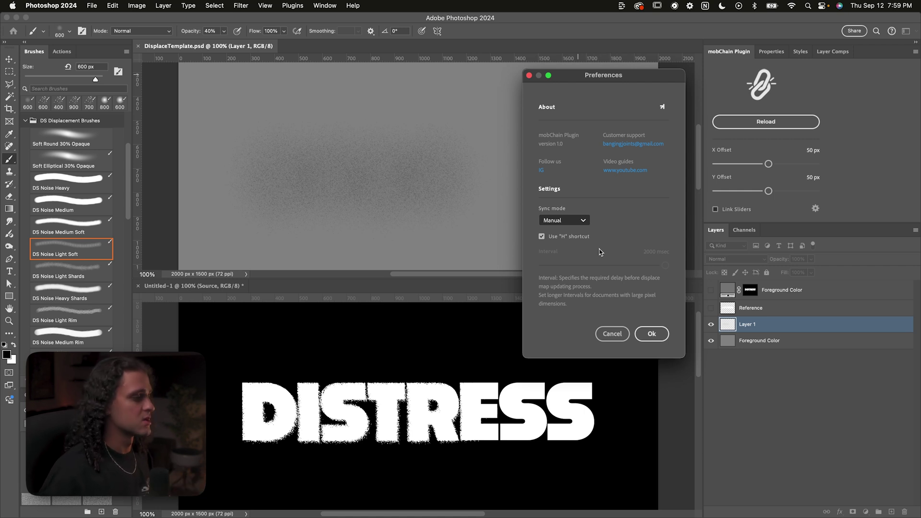
key("Return")
key("v")
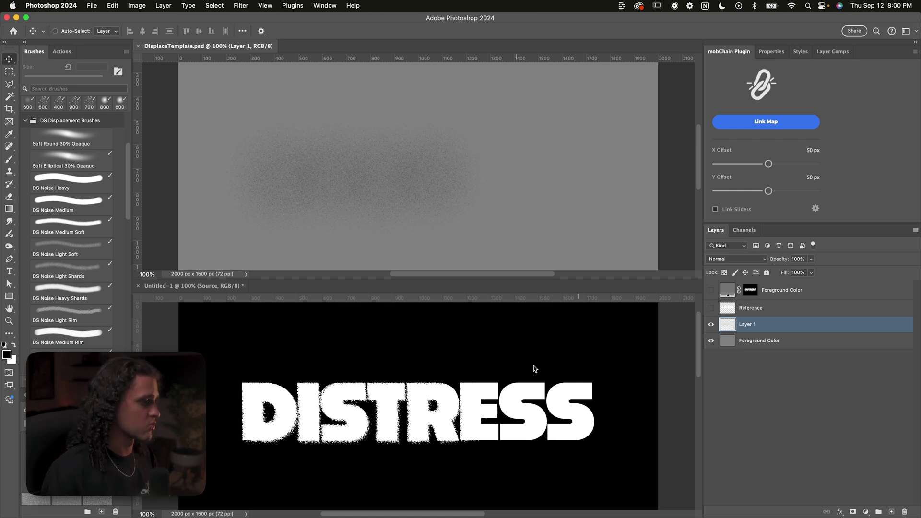
Open and cancel mobChain Preferences twice, then link the template as the Displace map.
left_click(815, 208)
left_click(612, 333)
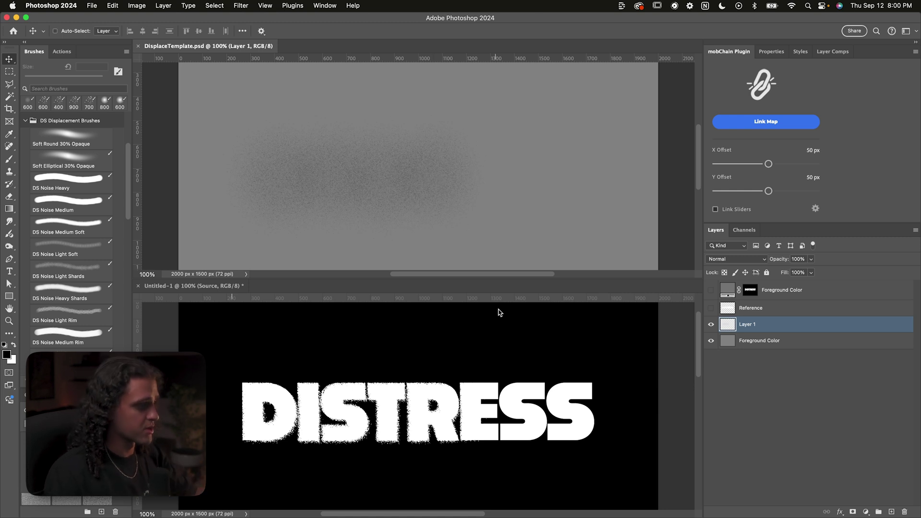
left_click(815, 208)
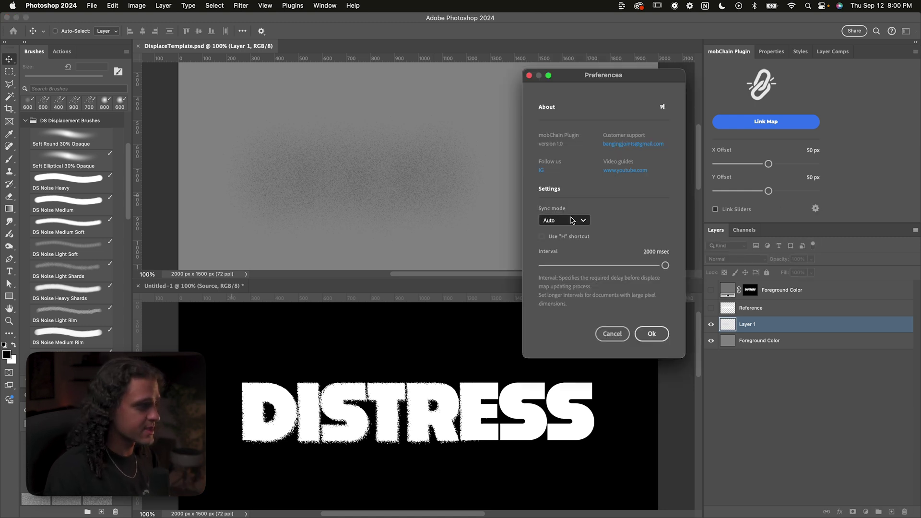
left_click(612, 333)
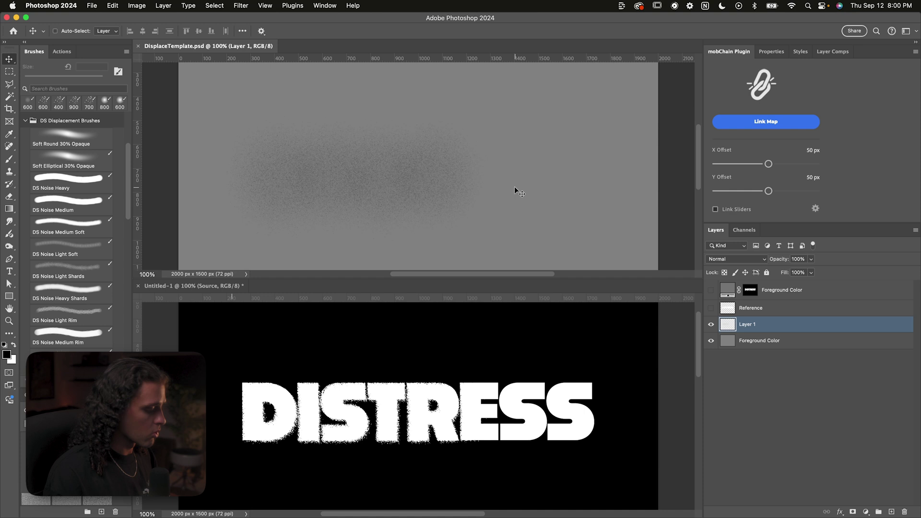
left_click(766, 124)
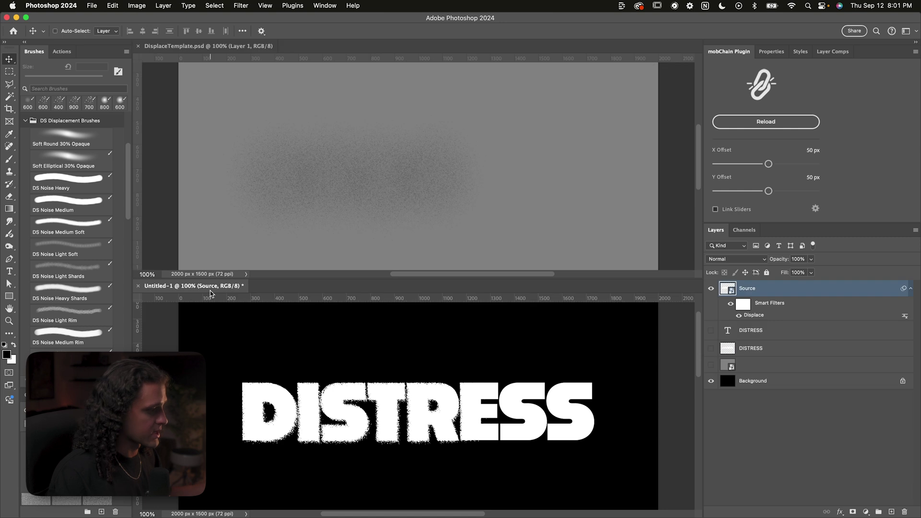
Change the Source smart object's text from DISTRESS to 'displace' and save it.
key("shift+Up")
key("shift+Up")
key("shift+Up")
key("shift+Up")
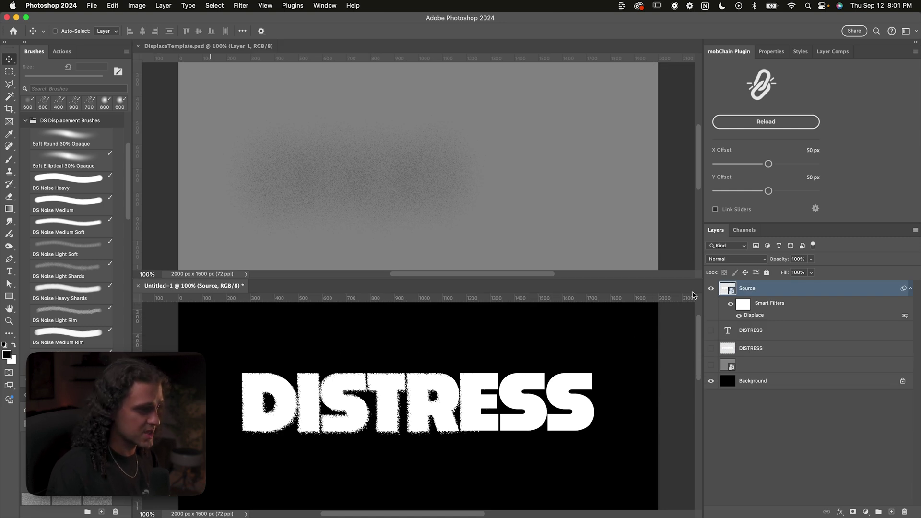
double_click(726, 289)
double_click(723, 287)
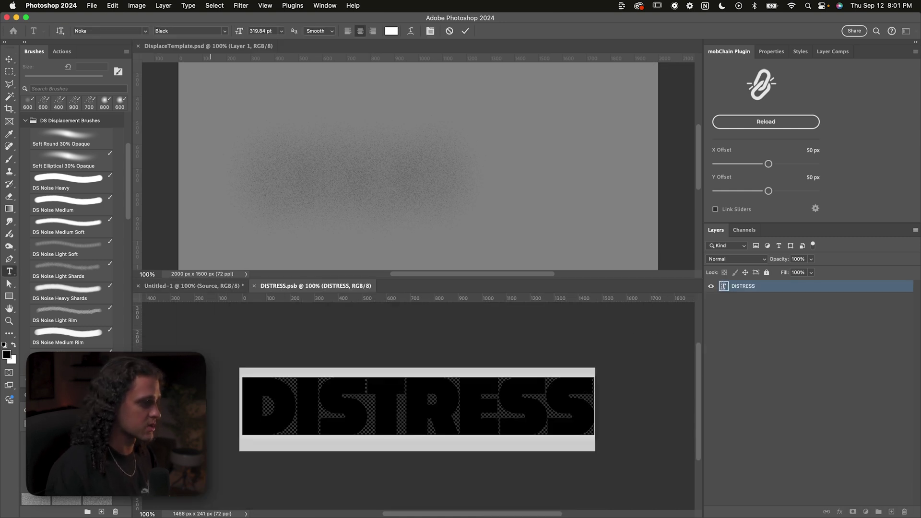
type("displace")
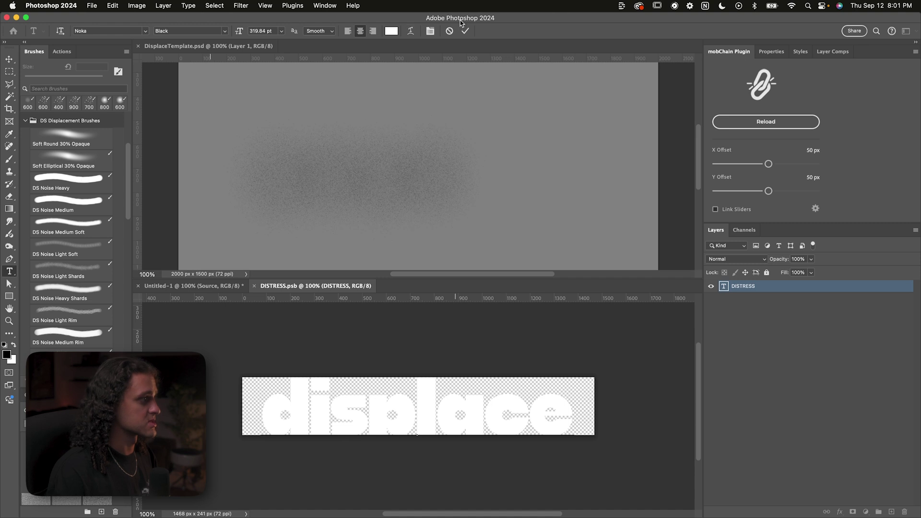
left_click(465, 30)
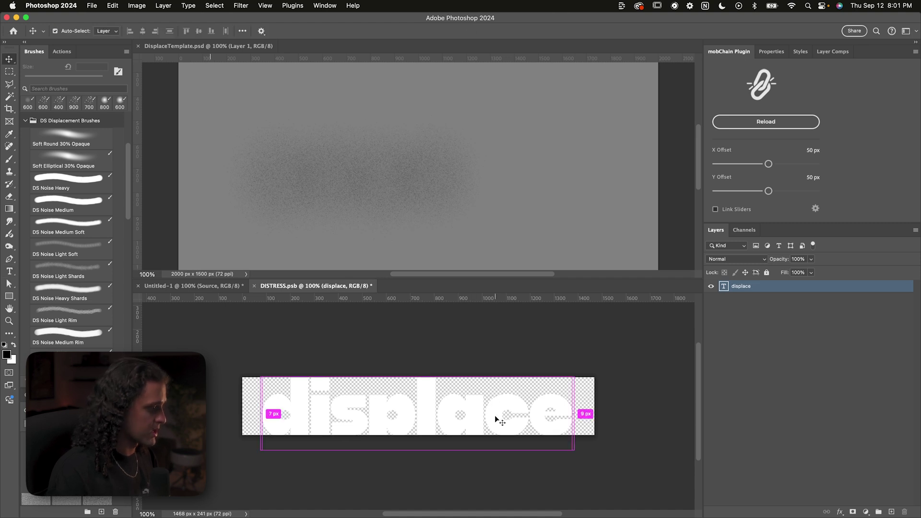
key("super+s")
Return to Untitled-1 and close the DisplaceTemplate document.
left_click(224, 288)
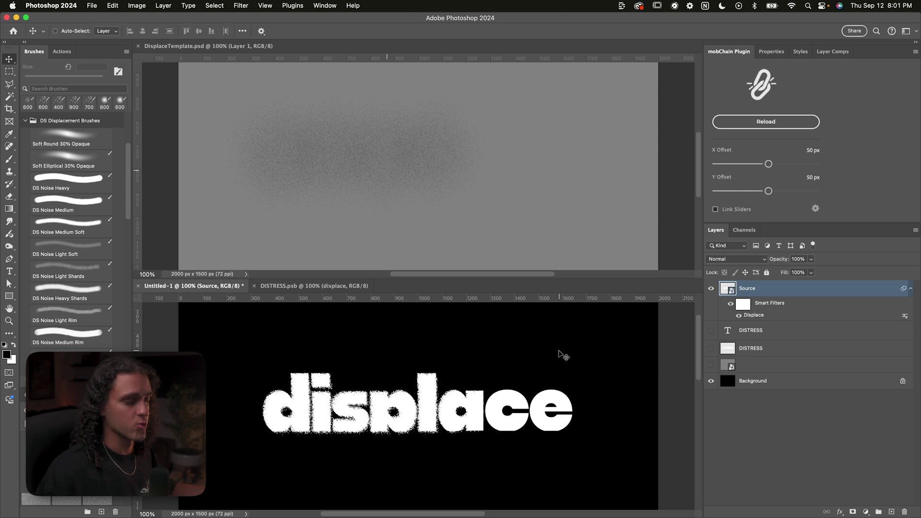
left_click(311, 167)
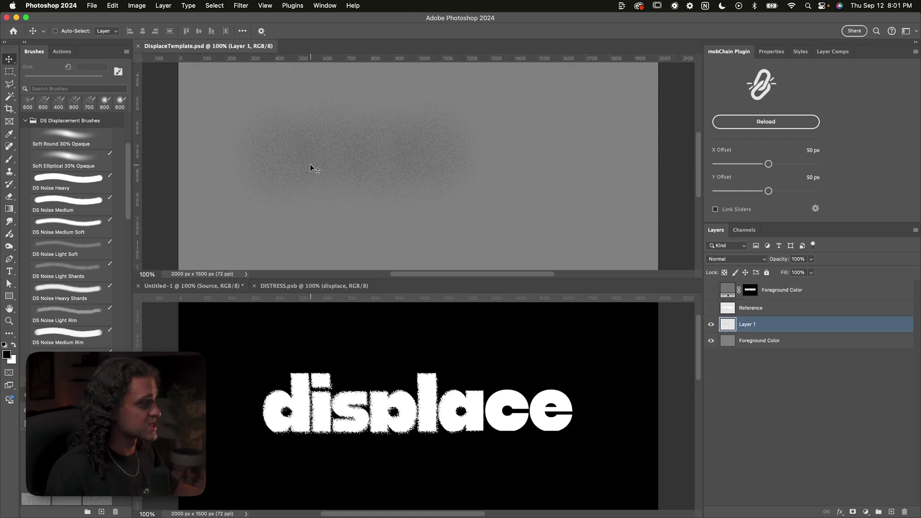
left_click(138, 46)
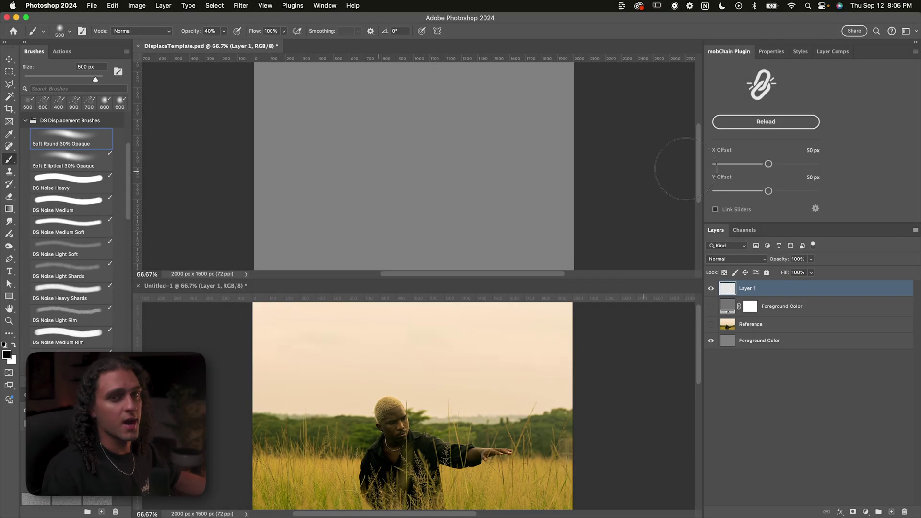
Paint dark, light and dark test strokes on the template, update, then revert them.
left_click(814, 208)
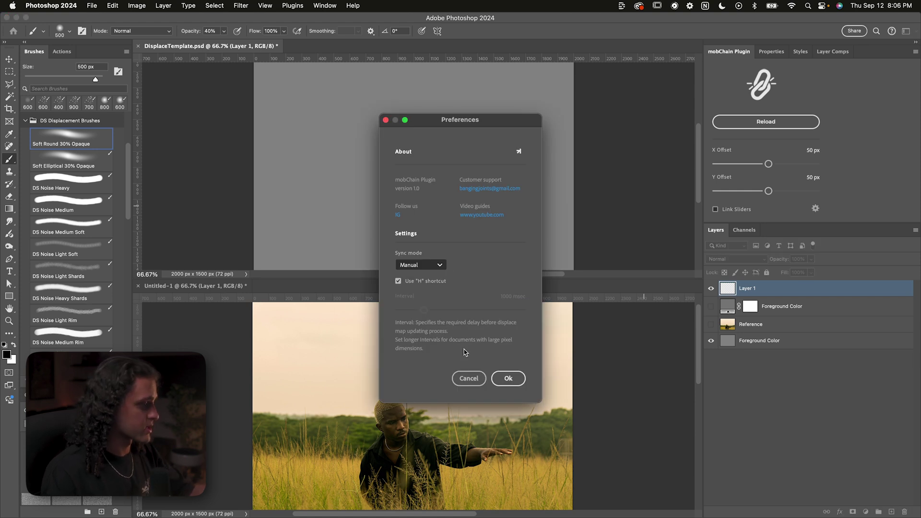
left_click(469, 378)
left_click_drag(324, 166, 437, 168)
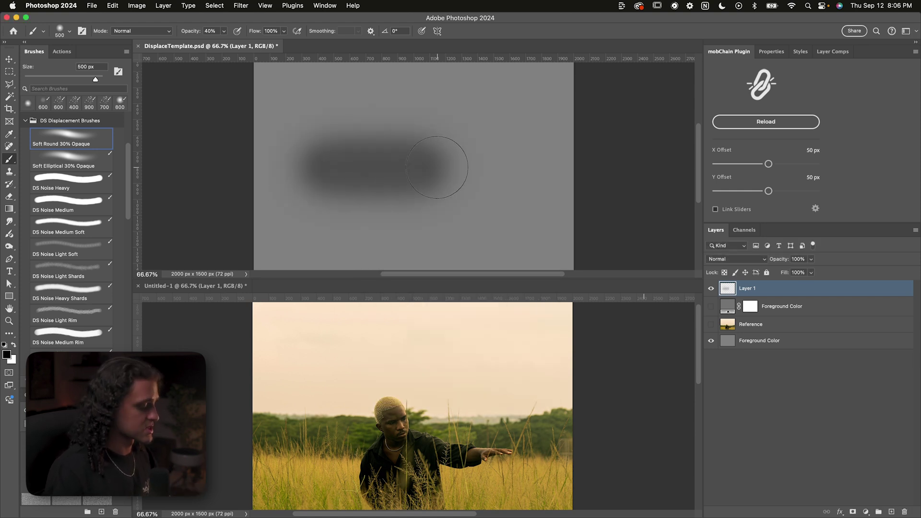
key("h")
key("b")
key("x")
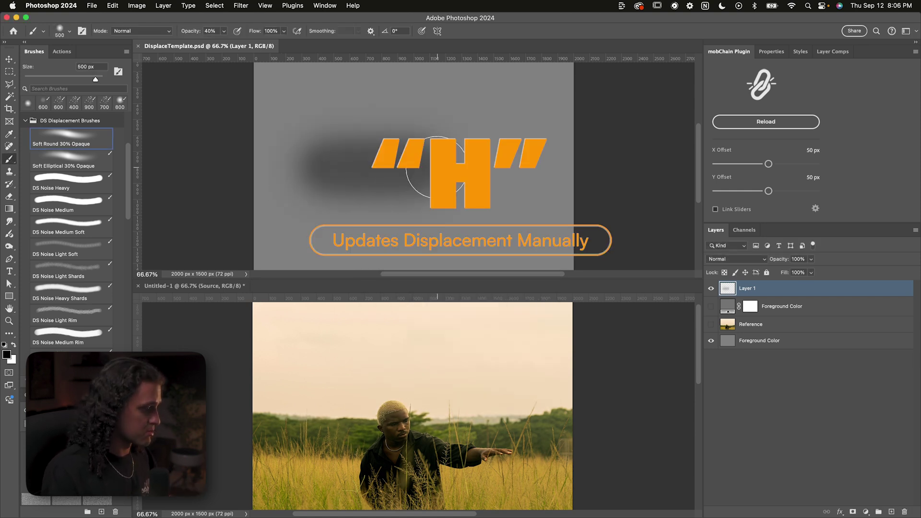
left_click_drag(330, 187, 508, 188)
key("x")
left_click_drag(372, 205, 545, 211)
key("bracketright")
key("bracketright")
key("bracketright")
key("bracketright")
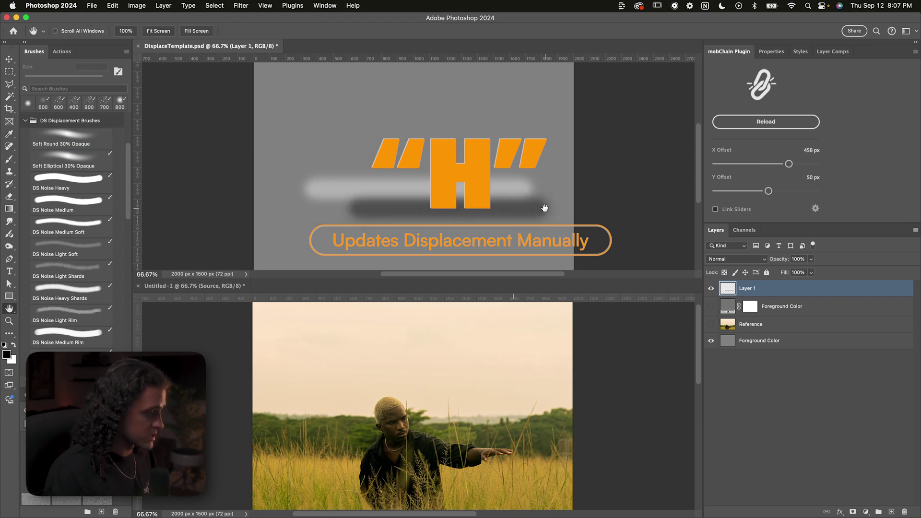
With a 400 px brush, paint black and white soft dabs and save to preview.
key("F12")
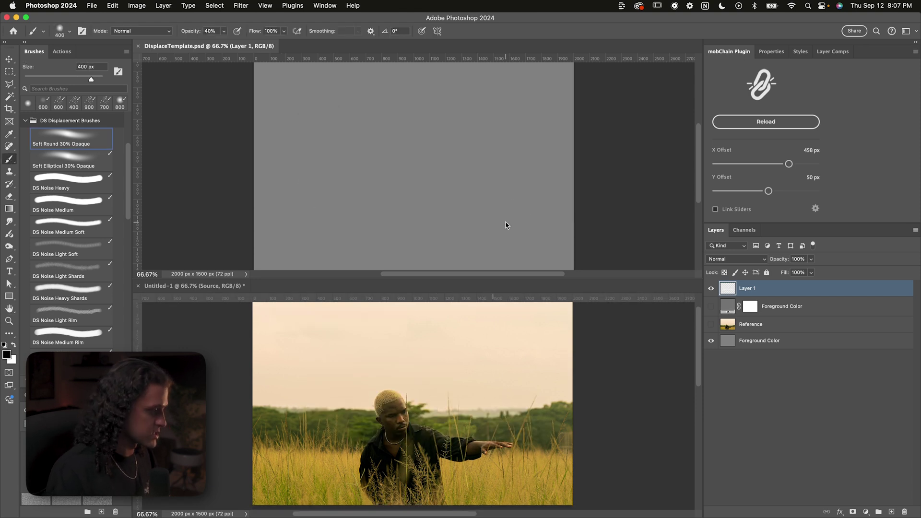
left_click(503, 221)
key("x")
left_click_drag(521, 211, 532, 226)
key("x")
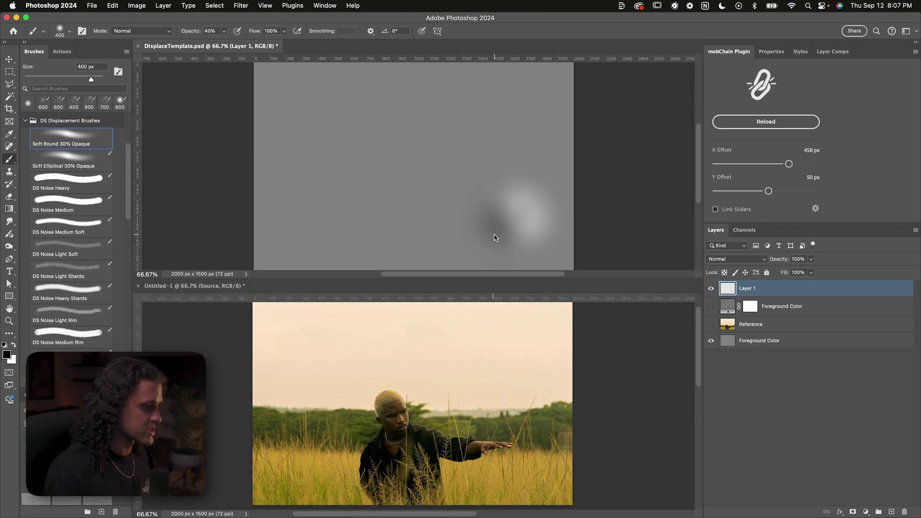
left_click(496, 235)
key("super+s")
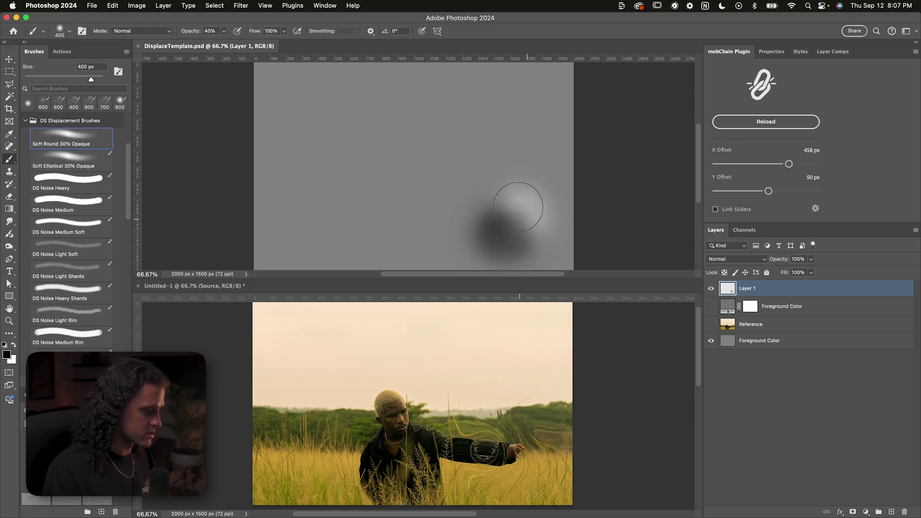
Revert the dabs, set the brush to 300 px white, and reset it to 100% opacity.
key("bracketleft")
key("x")
key("F12")
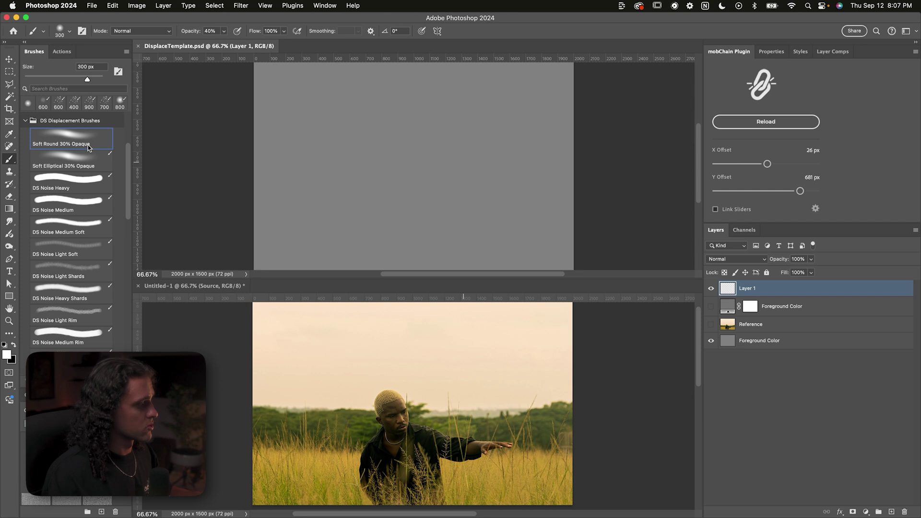
left_click(88, 201)
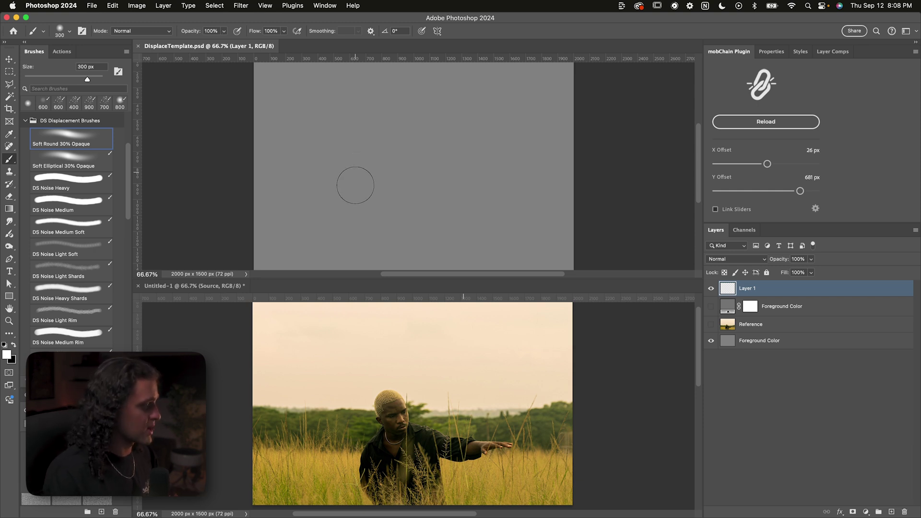
Paint a strong white stroke, undo it, then repaint faintly with a 200 px brush at about 26% opacity.
left_click_drag(318, 190, 450, 189)
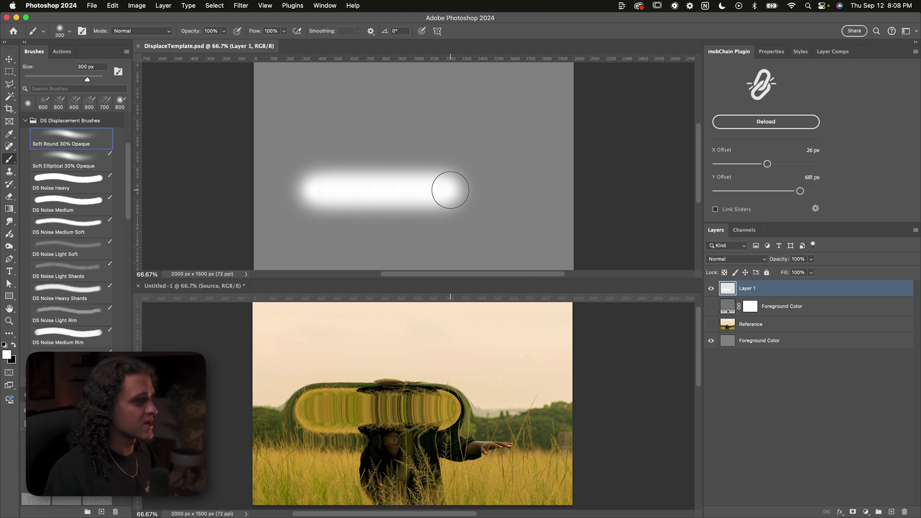
key("ctrl+z")
key("bracketleft")
key("bracketleft")
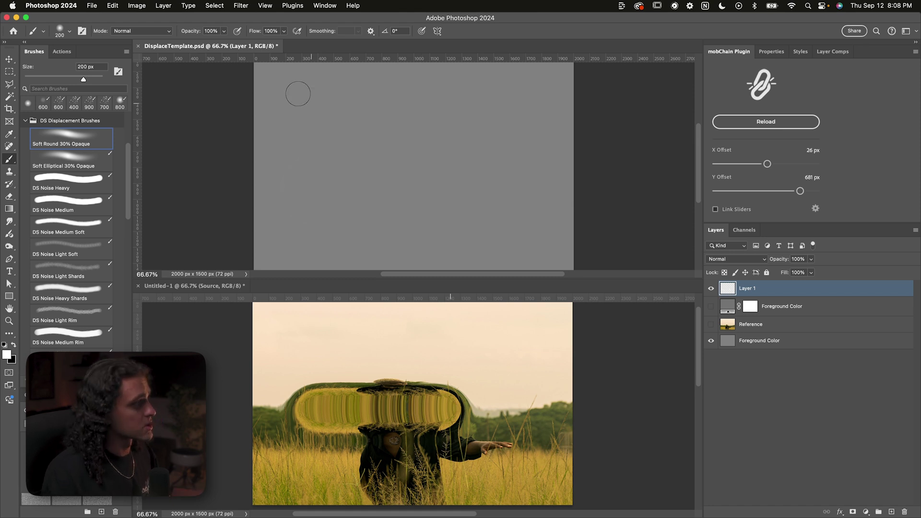
left_click(224, 31)
left_click_drag(213, 46, 195, 45)
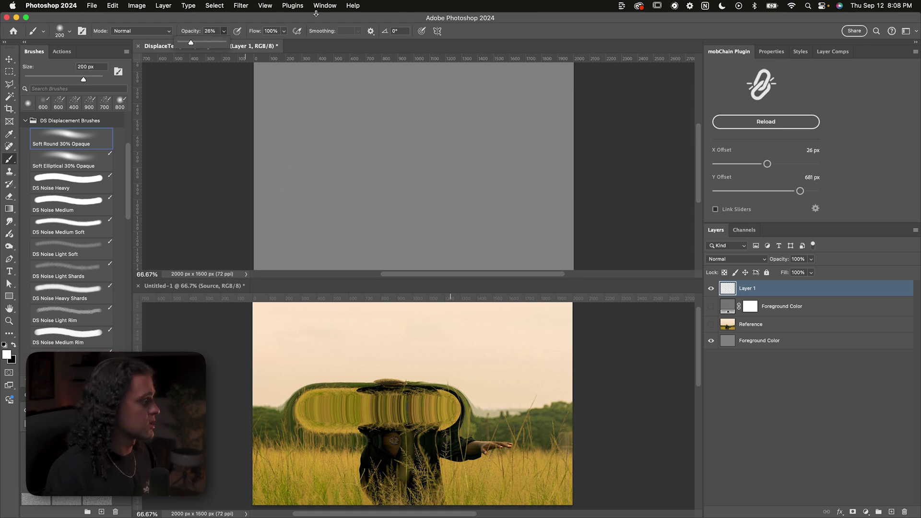
left_click_drag(317, 190, 451, 189)
key("space")
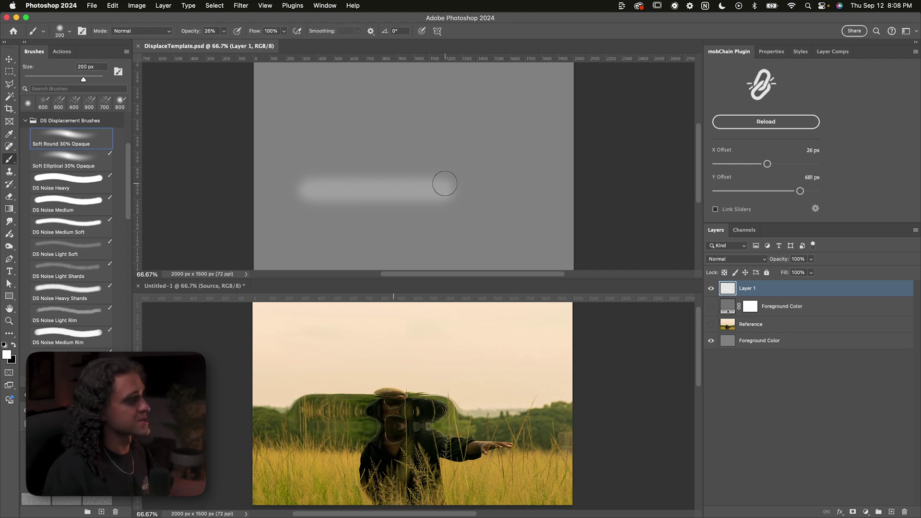
Clear the whole map and set the brush to 250 px at 80% opacity.
key("super+a")
key("BackSpace")
key("super+d")
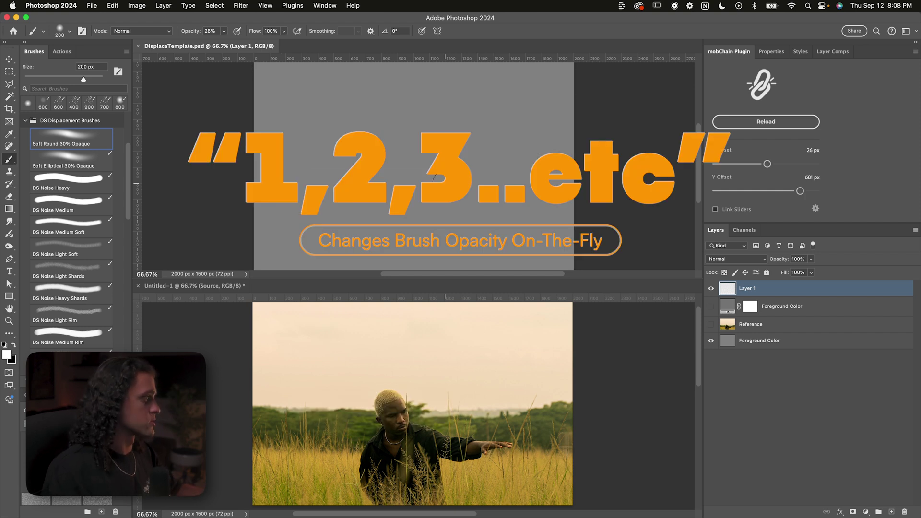
key("bracketright")
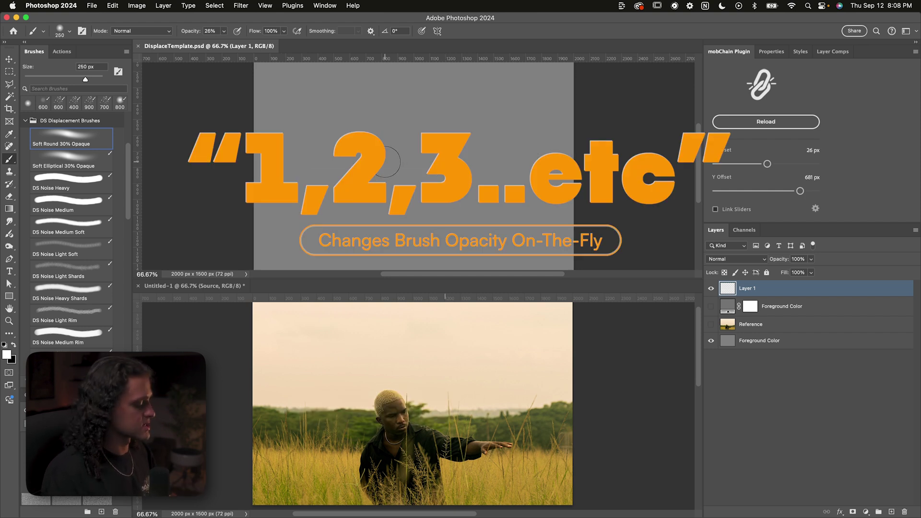
key("2")
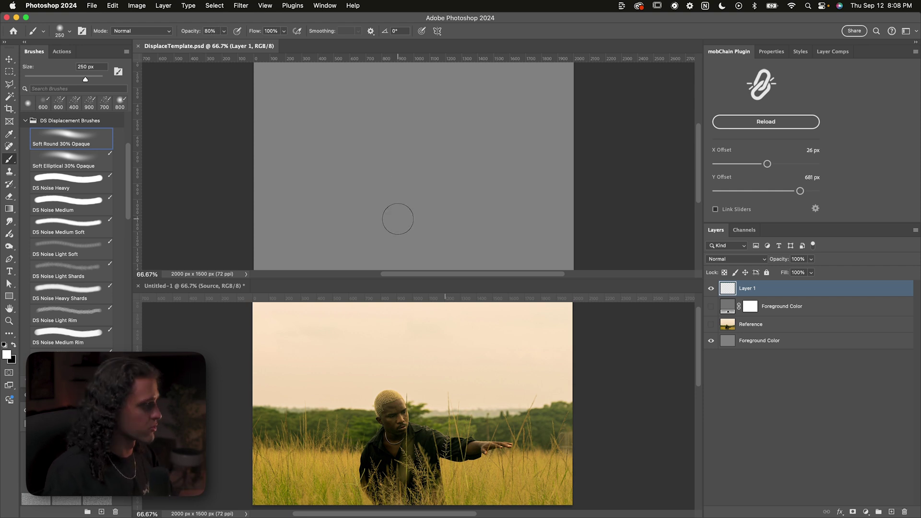
With a 200 px brush, paint a white bar and a black bar below it, then save.
key("bracketright")
key("bracketright")
key("bracketright")
key("bracketright")
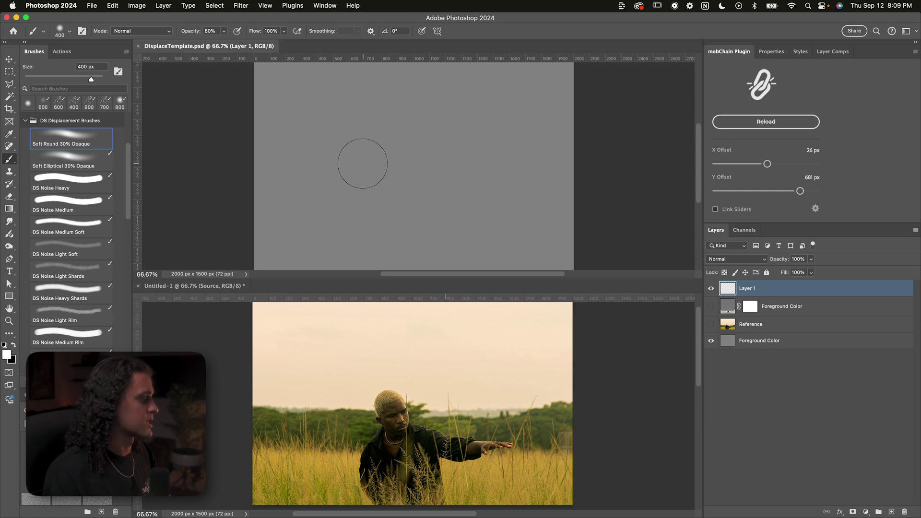
key("bracketleft")
key("bracketleft")
key("bracketleft")
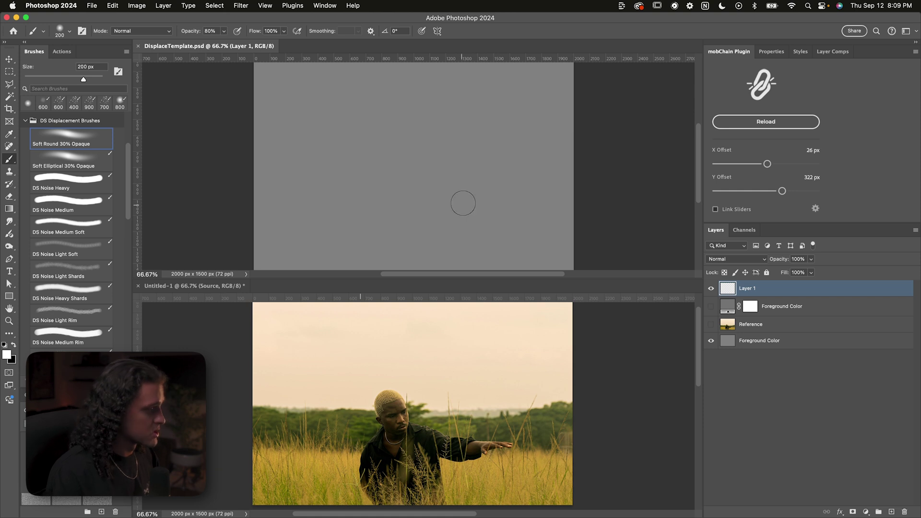
left_click_drag(460, 190, 528, 191)
key("x")
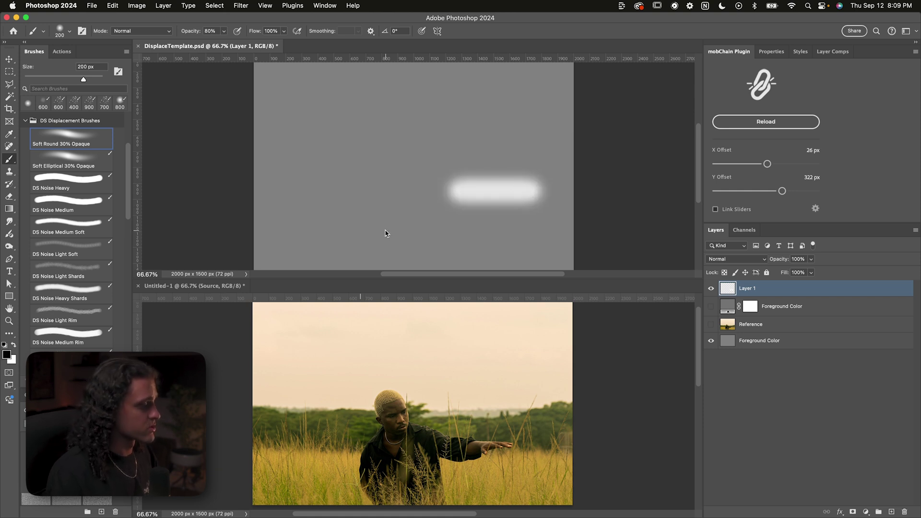
left_click_drag(387, 236, 502, 237)
key("super+s")
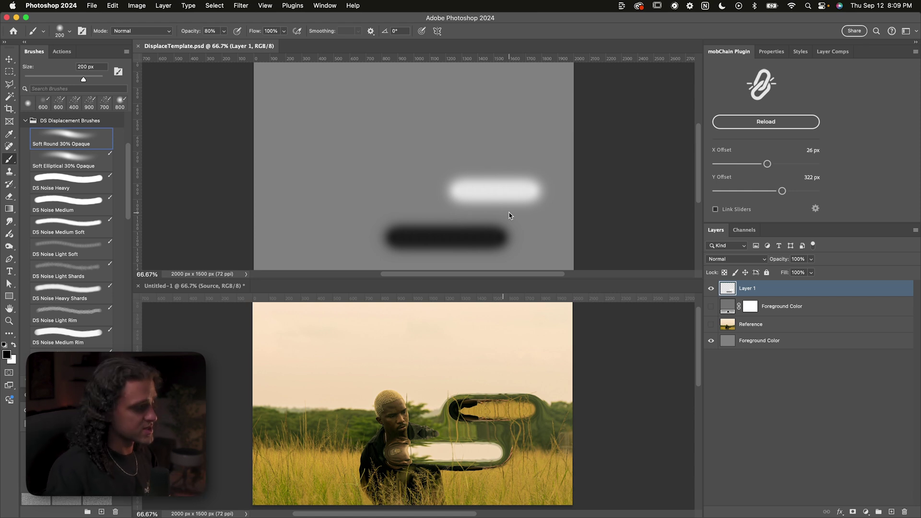
Reset colours to black and white and paint a black then white stroke near the upper left.
key("d")
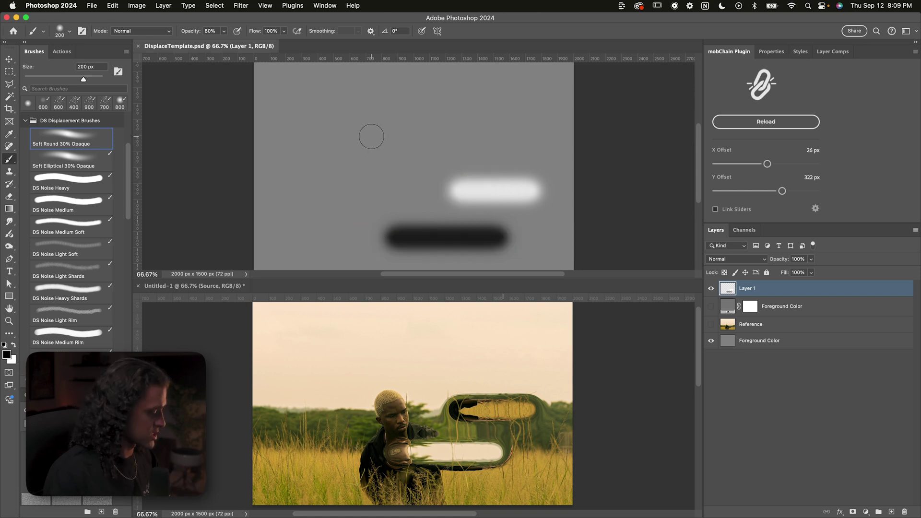
key("x")
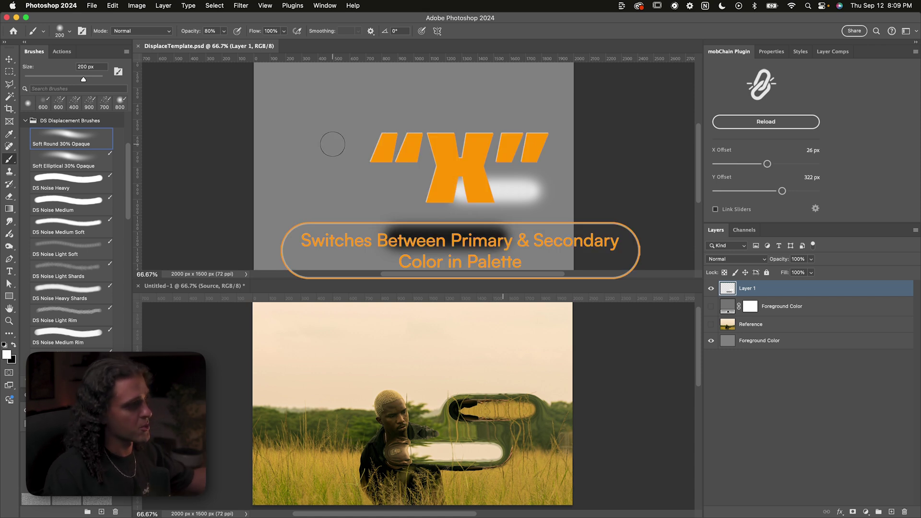
key("x")
left_click_drag(307, 130, 398, 129)
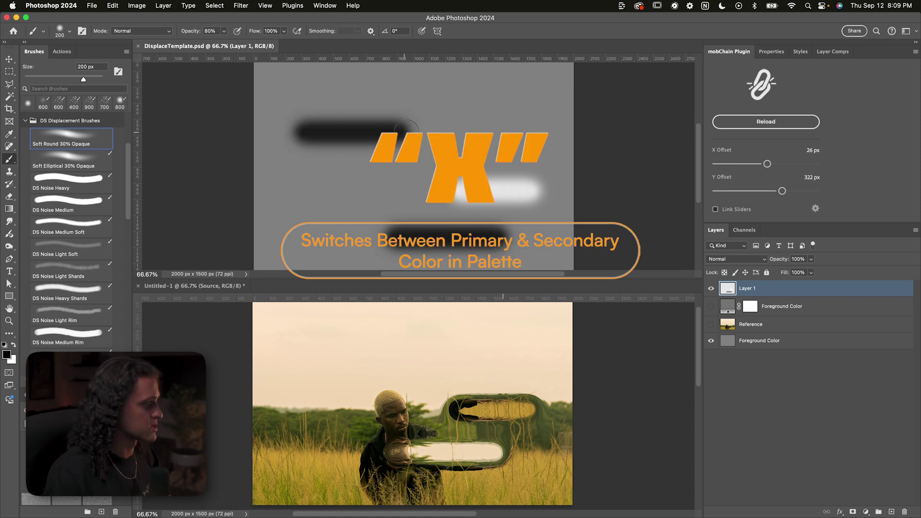
key("x")
left_click_drag(307, 152, 406, 154)
Add alternating black, white and black strokes on the map and save to update the distortion.
key("x")
left_click(319, 169)
left_click_drag(320, 169, 422, 169)
key("x")
left_click_drag(285, 182, 413, 181)
key("x")
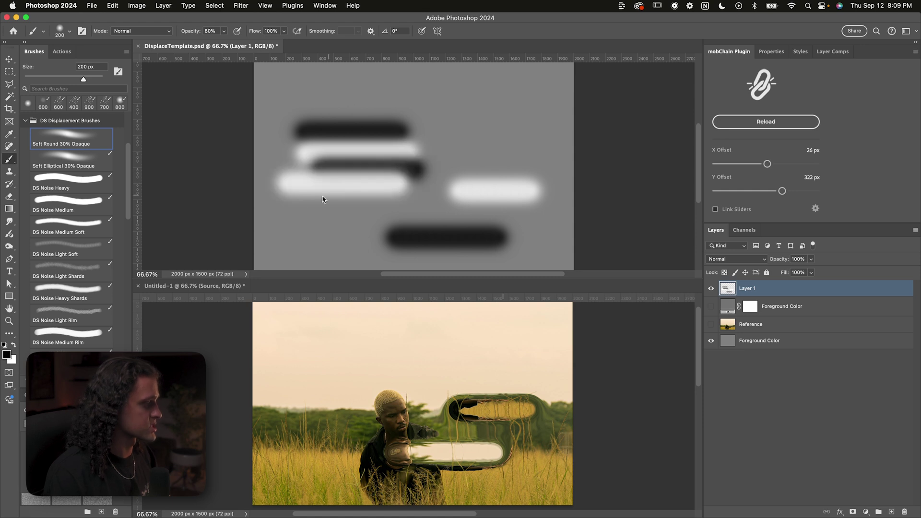
left_click_drag(314, 199, 421, 199)
key("h")
key("b")
key("super+s")
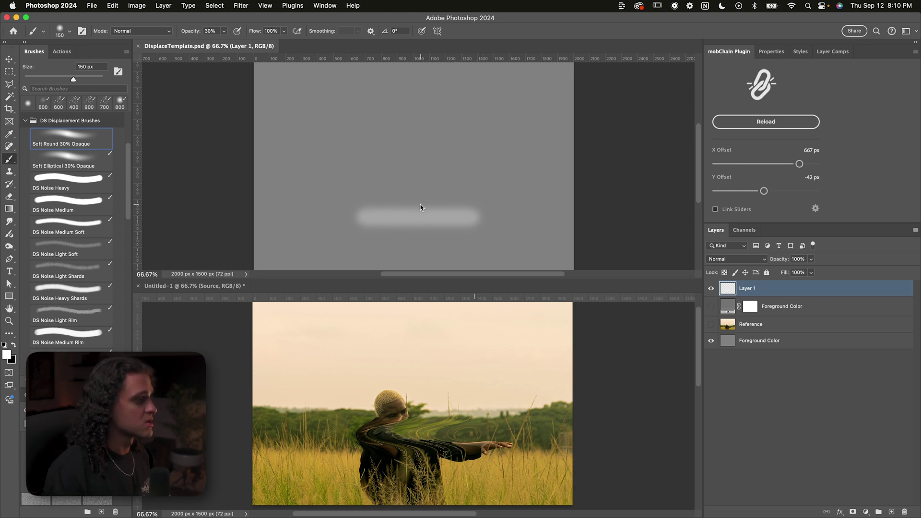
Resize the brush to 150 px and paint a dark stroke with a white stroke above it.
key("bracketright")
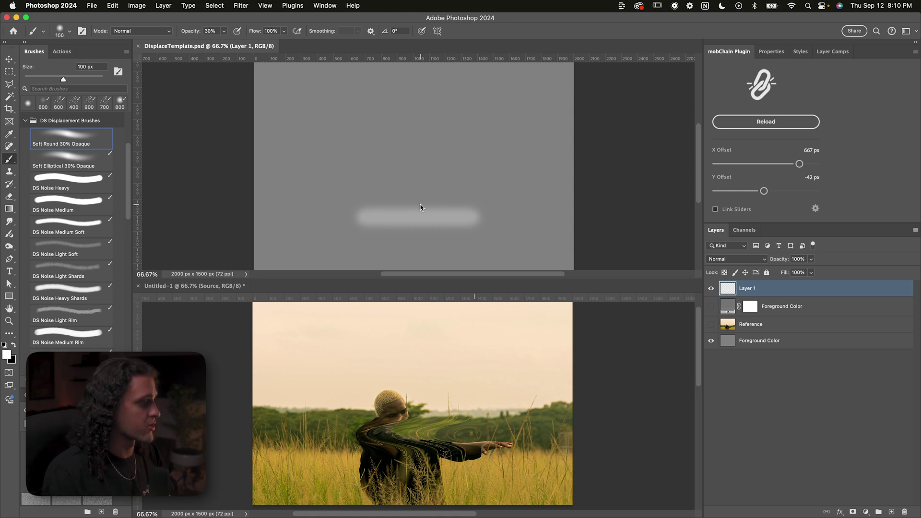
key("bracketright")
key("bracketright")
key("bracketright")
key("bracketright")
key("bracketright")
key("bracketright")
key("bracketright")
key("bracketright")
key("bracketright")
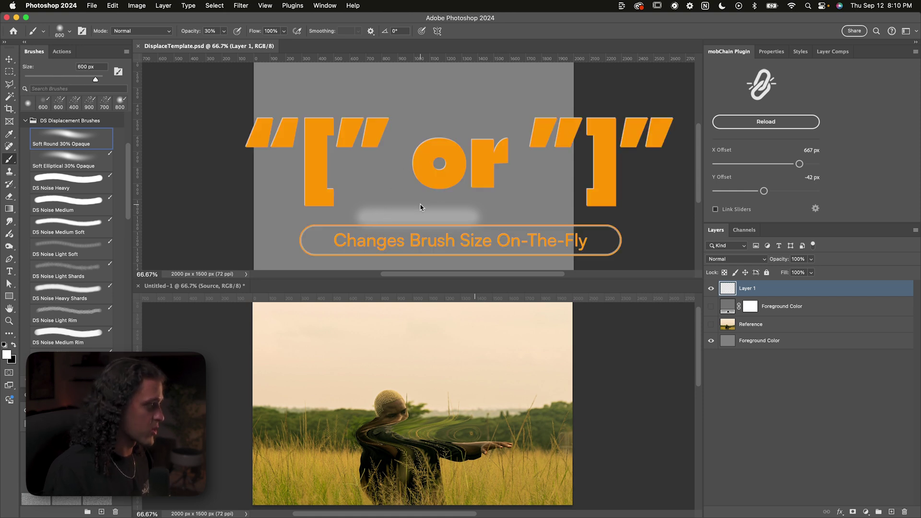
key("bracketleft")
key("bracketleft")
key("bracketleft")
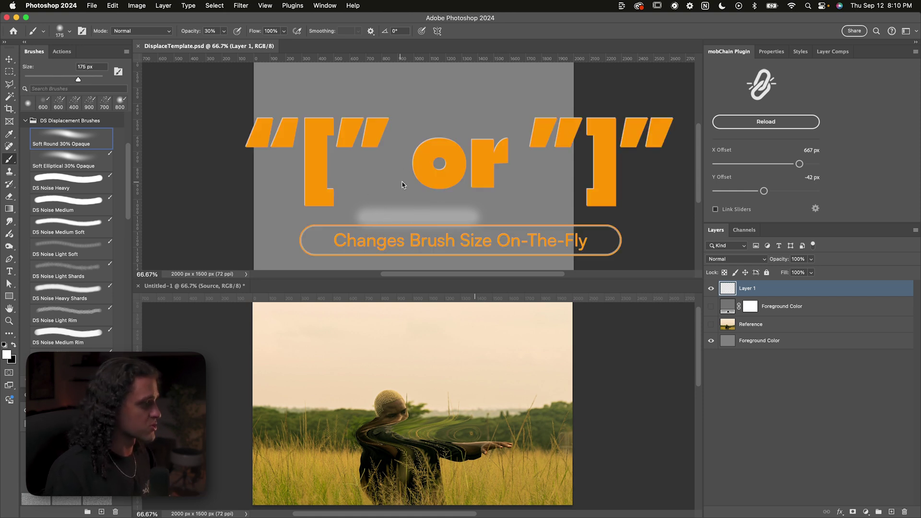
key("bracketleft")
key("bracketleft")
key("bracketleft")
key("bracketleft")
key("bracketleft")
key("bracketleft")
key("bracketleft")
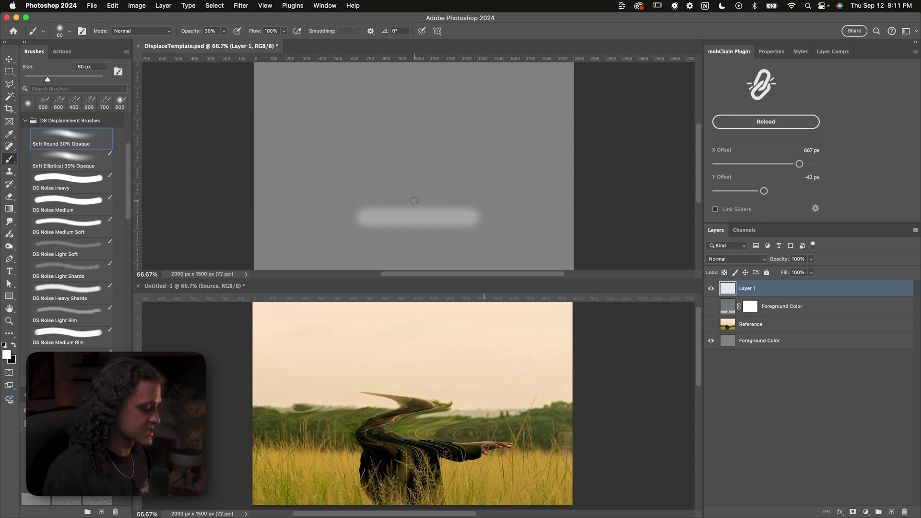
key("bracketright")
key("bracketright")
key("bracketright")
key("bracketright")
key("bracketright")
key("bracketright")
key("x")
left_click_drag(339, 187, 505, 187)
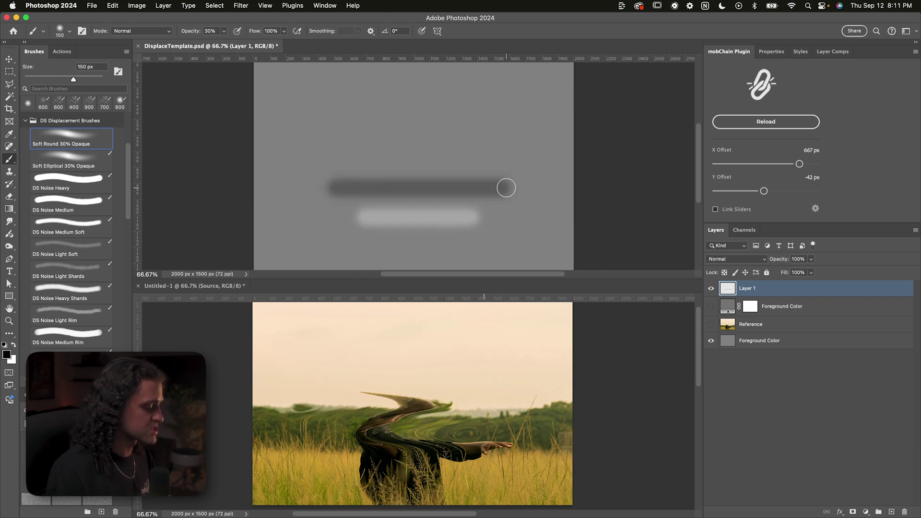
key("space")
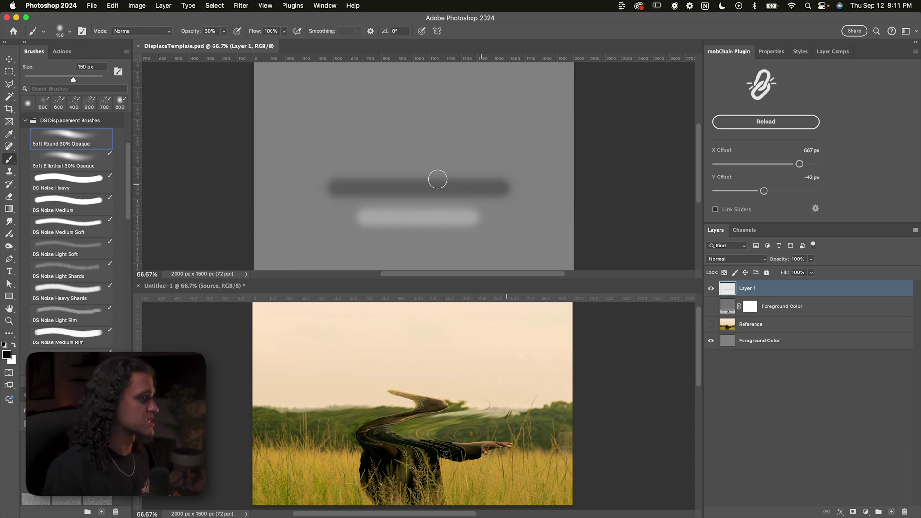
key("x")
left_click_drag(378, 175, 499, 175)
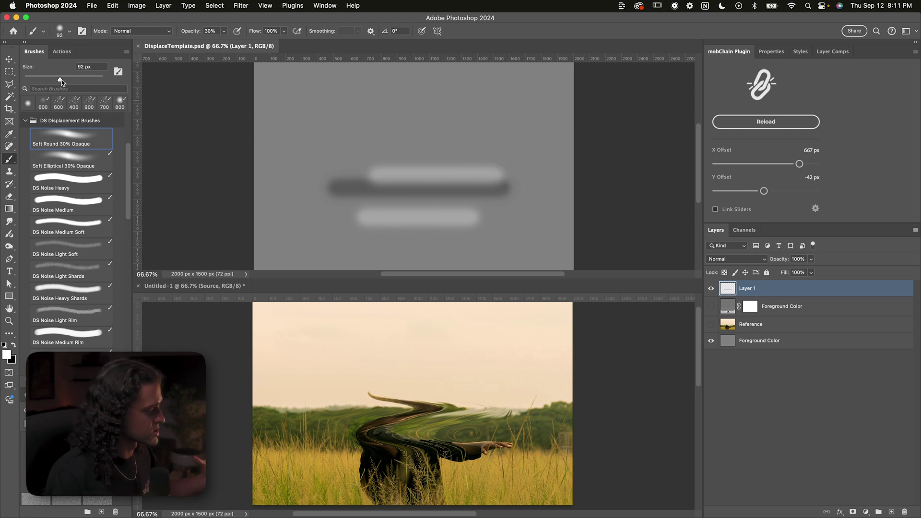
left_click_drag(74, 79, 48, 80)
Add a new layer, hide Layer 1, and pick the DS Noise Light Soft brush at about 64% opacity.
key("ctrl+comma")
key("ctrl+shift+alt+n")
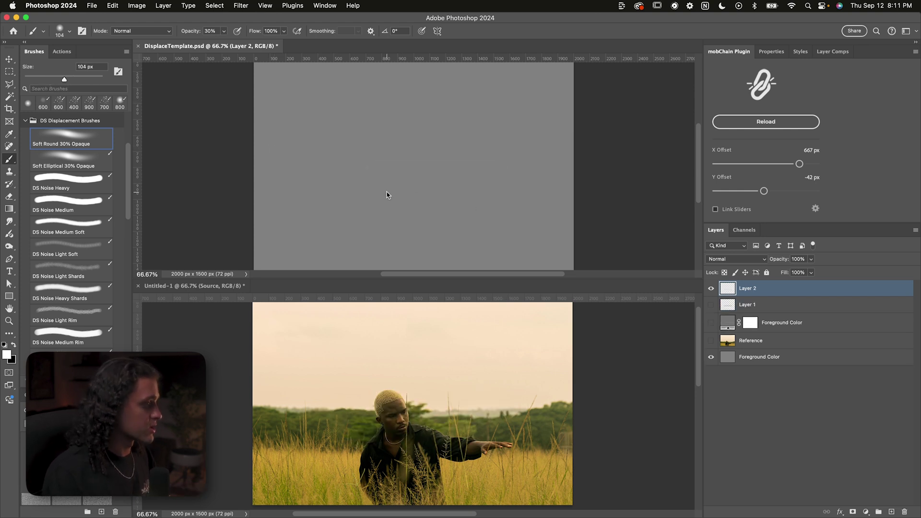
left_click(78, 250)
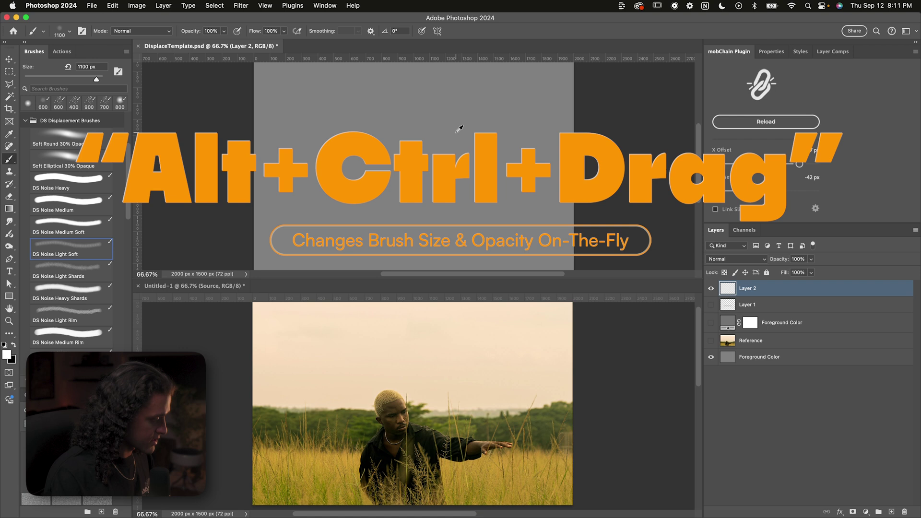
mouse_move(421, 164)
left_mouse_down()
mouse_move(319, 164)
mouse_move(451, 164)
mouse_move(321, 166)
mouse_move(453, 144)
mouse_move(486, 161)
mouse_move(376, 148)
mouse_move(374, 131)
mouse_move(376, 168)
mouse_move(410, 133)
left_mouse_up()
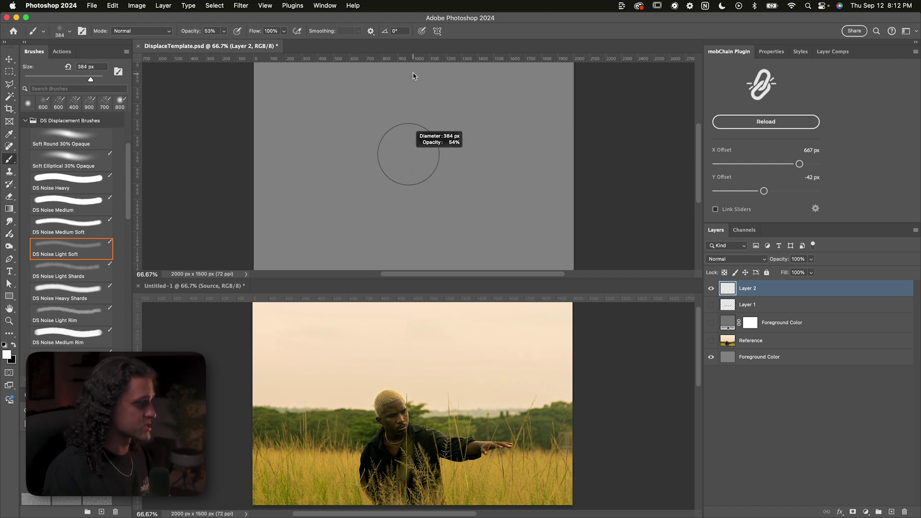
left_click_drag(417, 181, 420, 188)
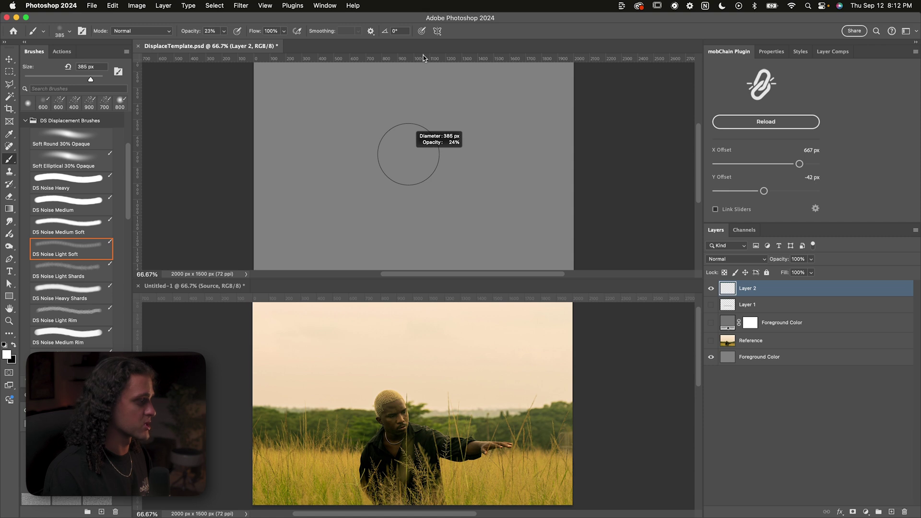
left_click_drag(423, 57, 423, 189)
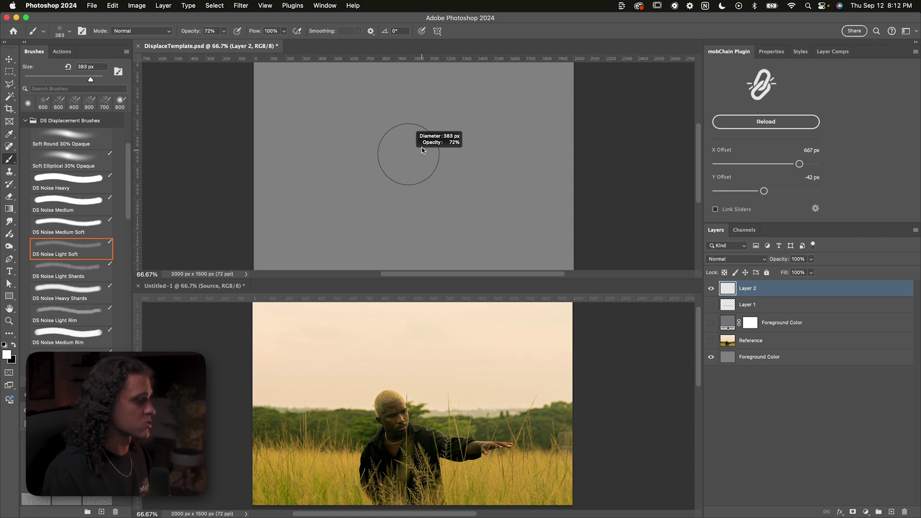
left_click_drag(422, 150, 422, 137)
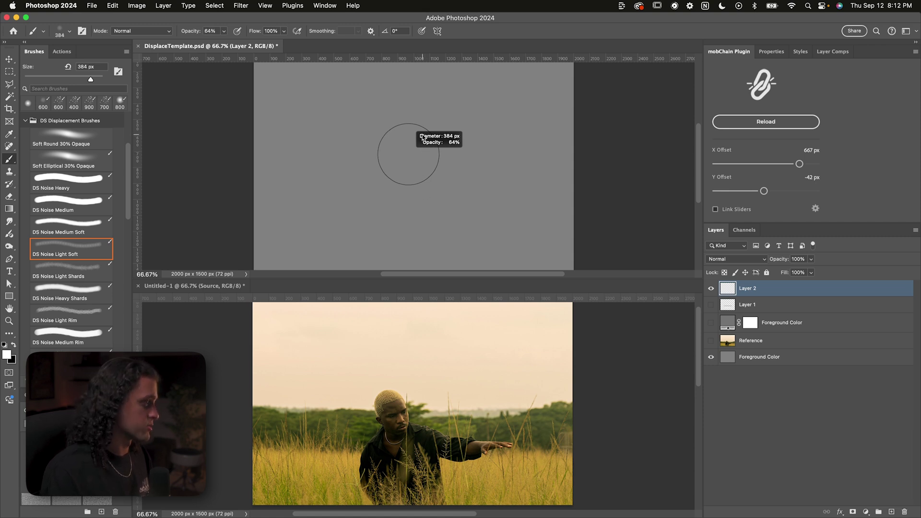
Paint a light noise stroke and then dark noise strokes across the map.
left_click_drag(353, 143, 504, 144)
key("x")
left_click_drag(339, 175, 497, 185)
mouse_move(335, 128)
left_mouse_down()
mouse_move(422, 122)
mouse_move(485, 141)
left_mouse_up()
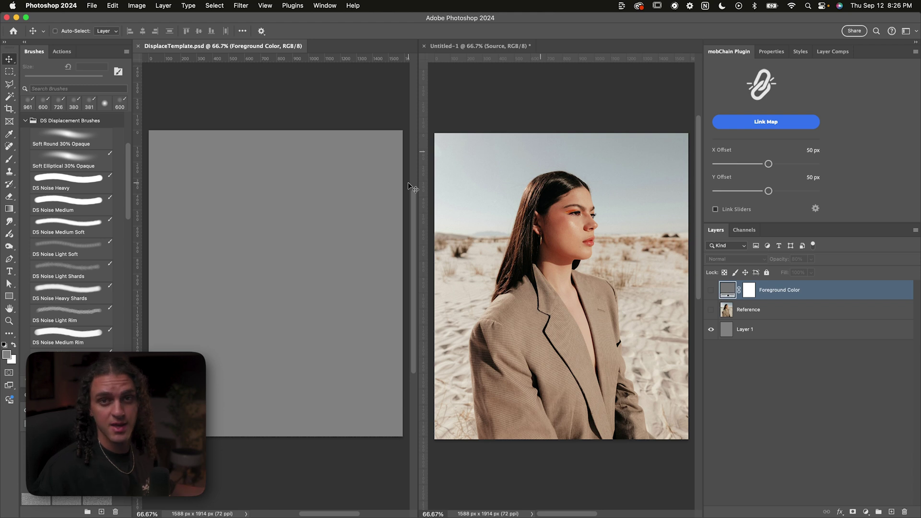
Paste the cracked-glass texture from the browser into DisplaceTemplate as a new layer.
key("super+Tab")
scroll(527, 264, "up", 1)
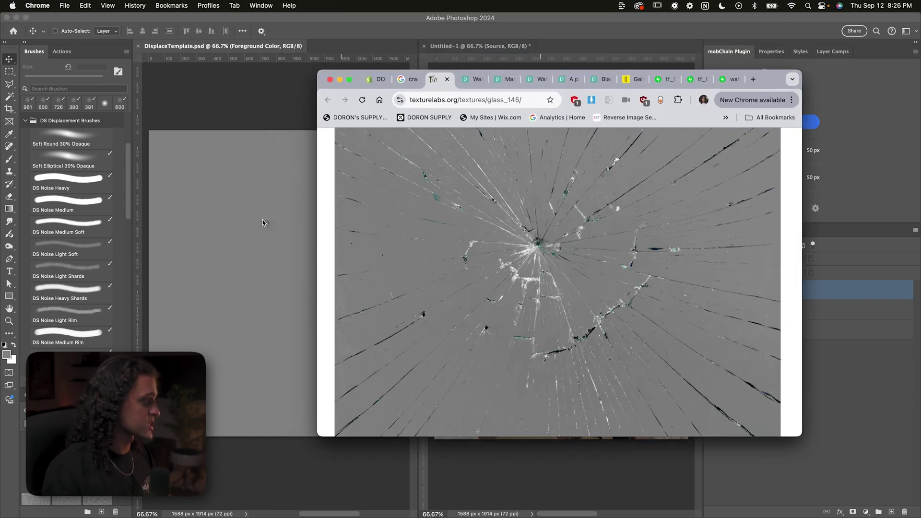
left_click(262, 223)
key("super+v")
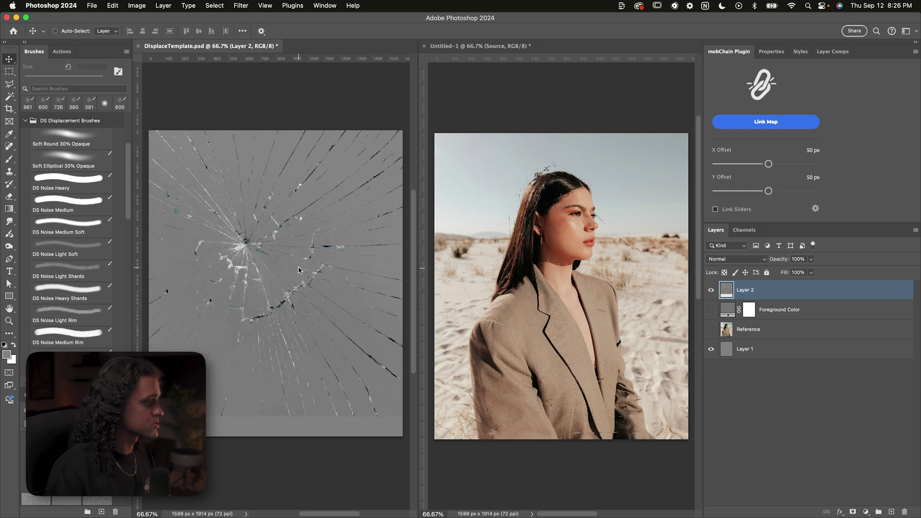
Shift the cracked-glass texture into place and raise both linked offsets, saving to refresh.
key("super+s")
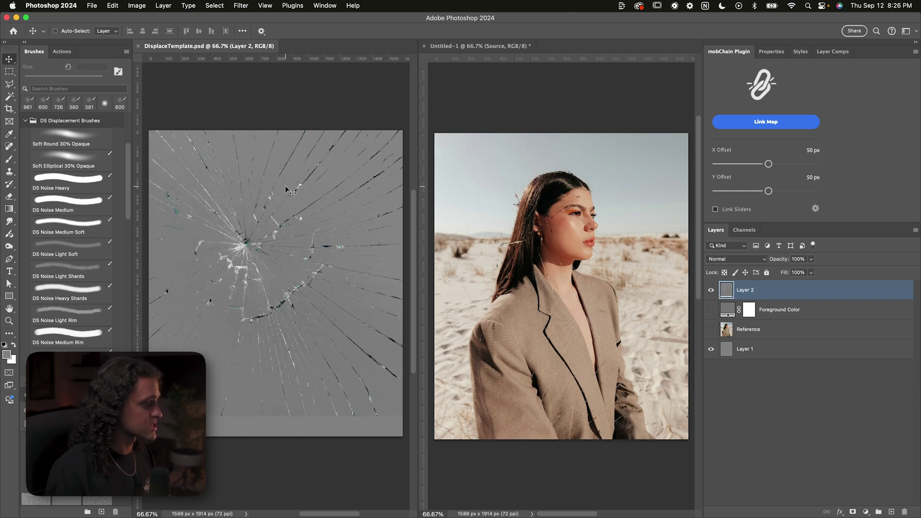
left_click_drag(284, 189, 296, 200)
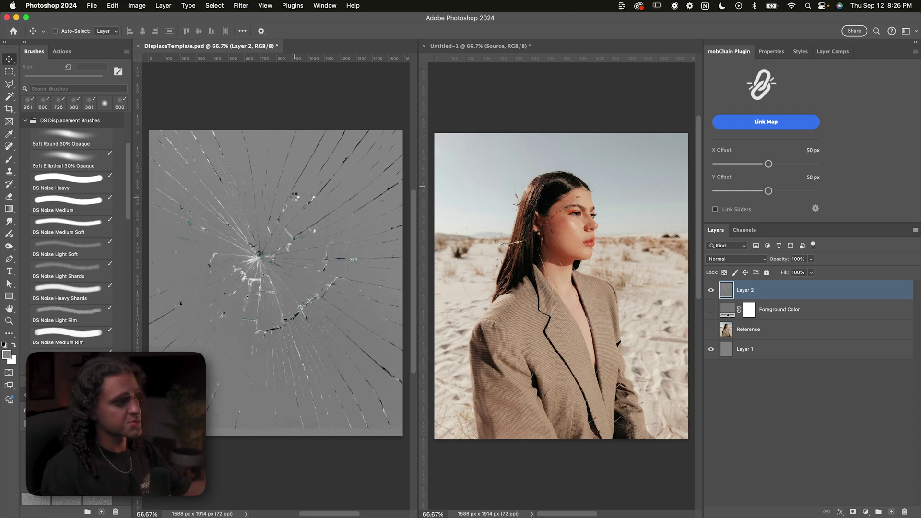
left_click_drag(284, 200, 312, 209)
left_click(715, 209)
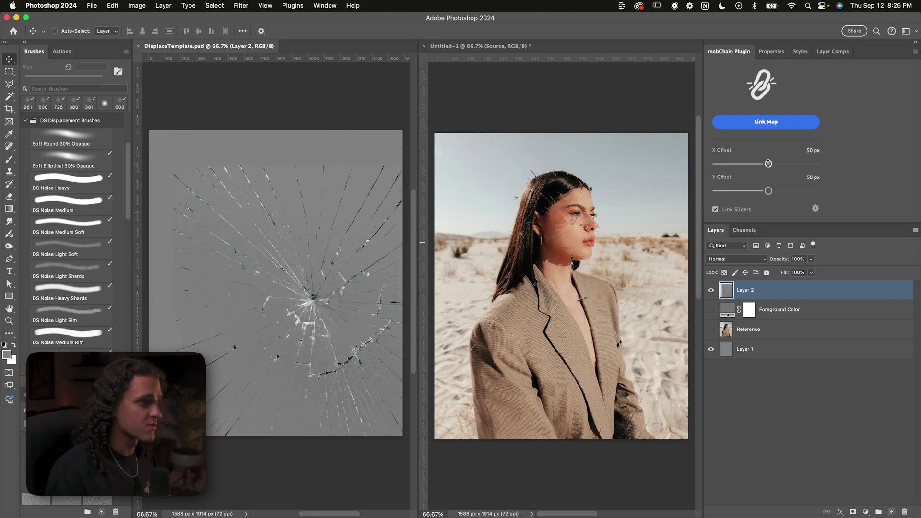
mouse_move(768, 164)
left_mouse_down()
mouse_move(781, 164)
mouse_move(773, 164)
left_mouse_up()
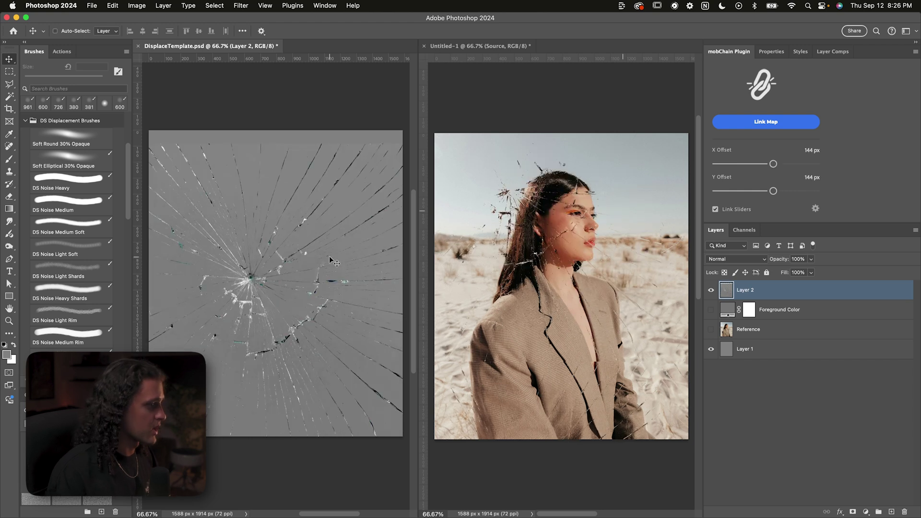
left_click_drag(330, 259, 337, 247)
key("super+s")
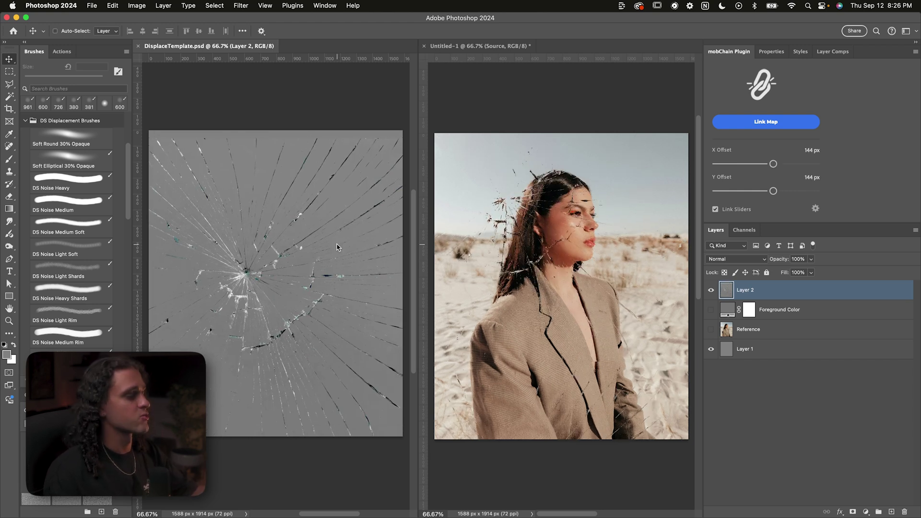
Unlink the offsets and increase only the X Offset.
left_click(715, 210)
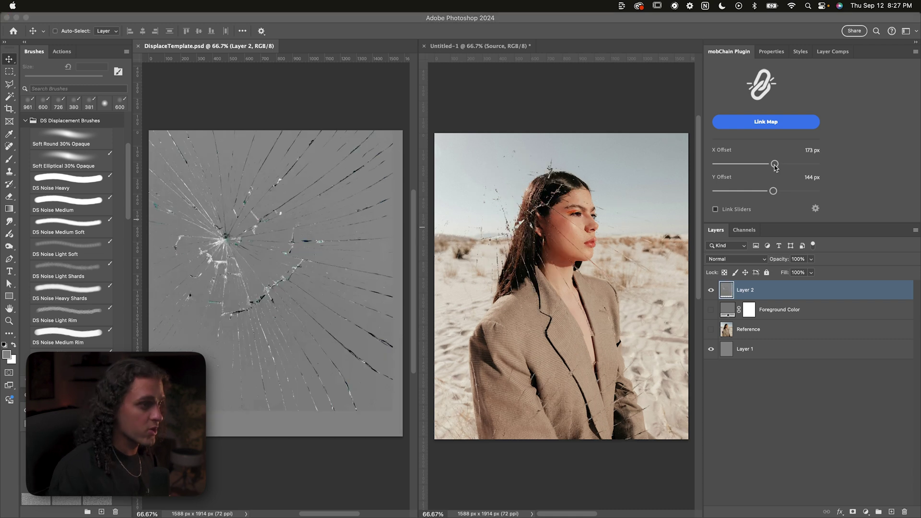
left_click_drag(773, 163, 784, 164)
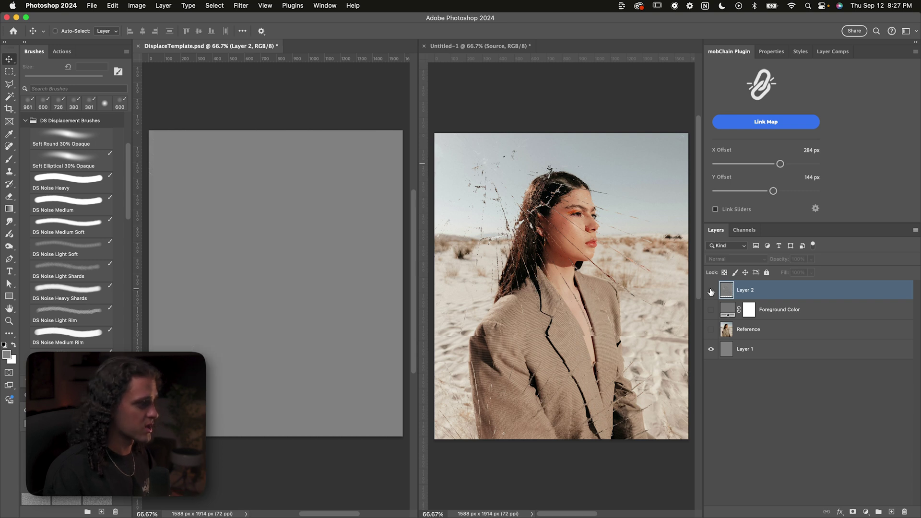
key("super+Tab")
Drop the Pexels water photo into DisplaceTemplate, save, and reposition it.
left_click_drag(554, 327, 253, 304)
key("cmd+s")
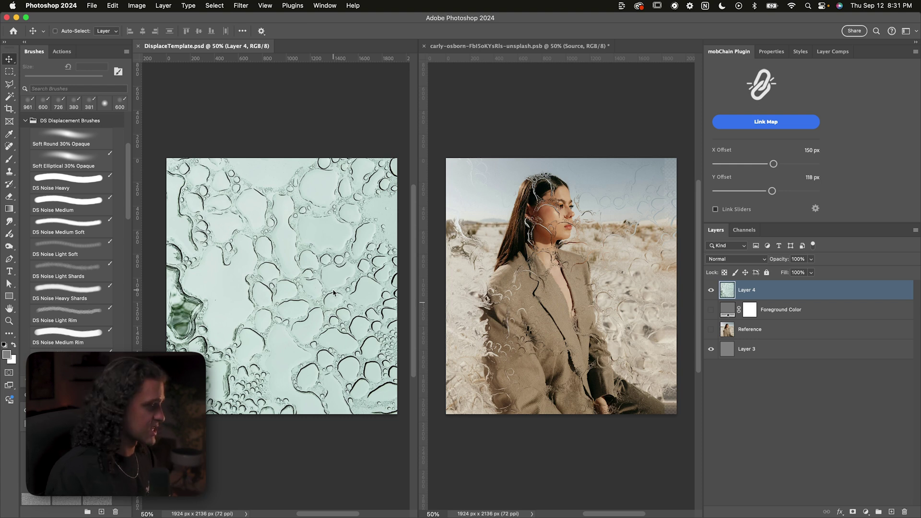
left_click_drag(333, 293, 347, 207)
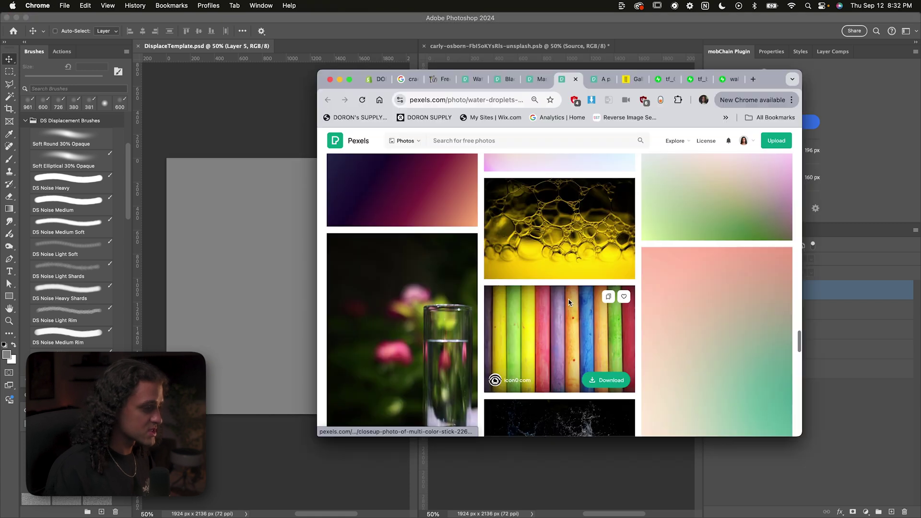
Drag the mixed-paints photo into the template, save, and move it right.
scroll(569, 302, "down", 10)
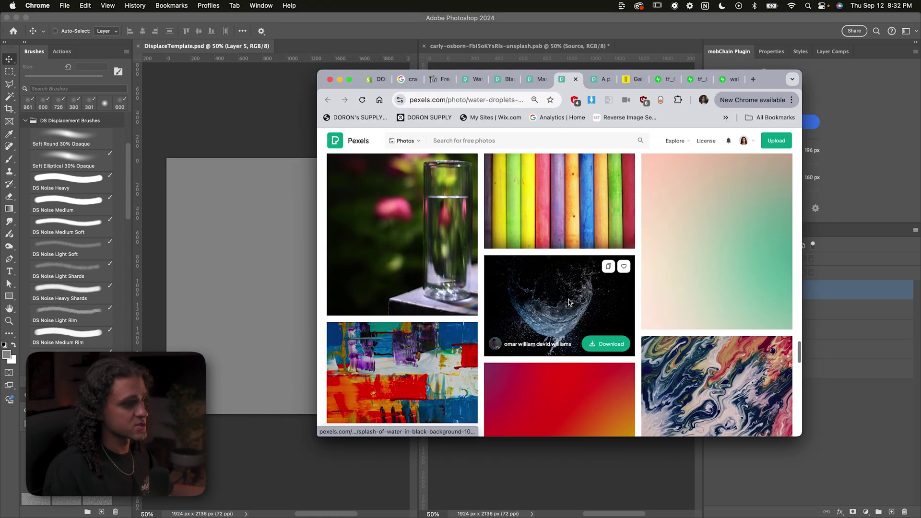
scroll(569, 302, "down", 5)
left_click(650, 290)
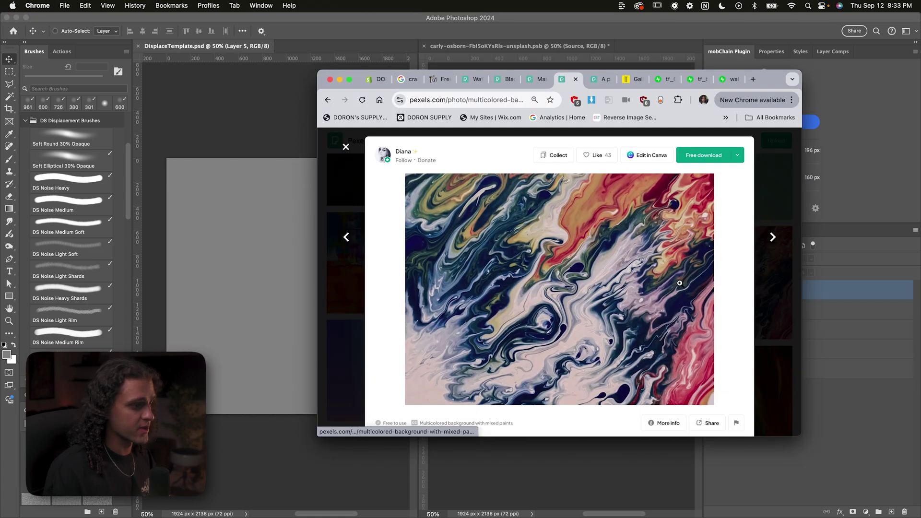
left_click_drag(587, 286, 221, 282)
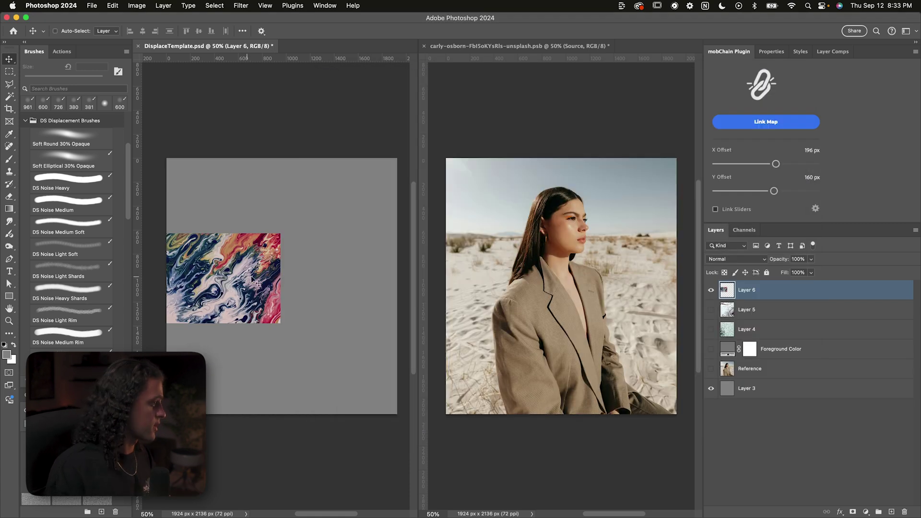
key("super+s")
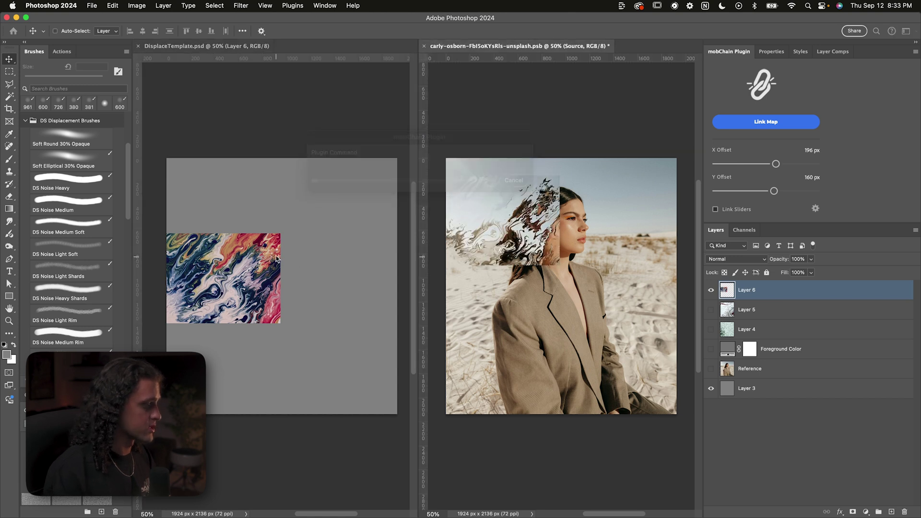
left_click_drag(276, 246, 304, 241)
Mask the paint layer to an elliptical circle selection and update the displacement.
key("m")
mouse_move(220, 242)
left_mouse_down()
mouse_move(342, 331)
mouse_move(322, 345)
left_mouse_up()
left_click(852, 512)
key("h")
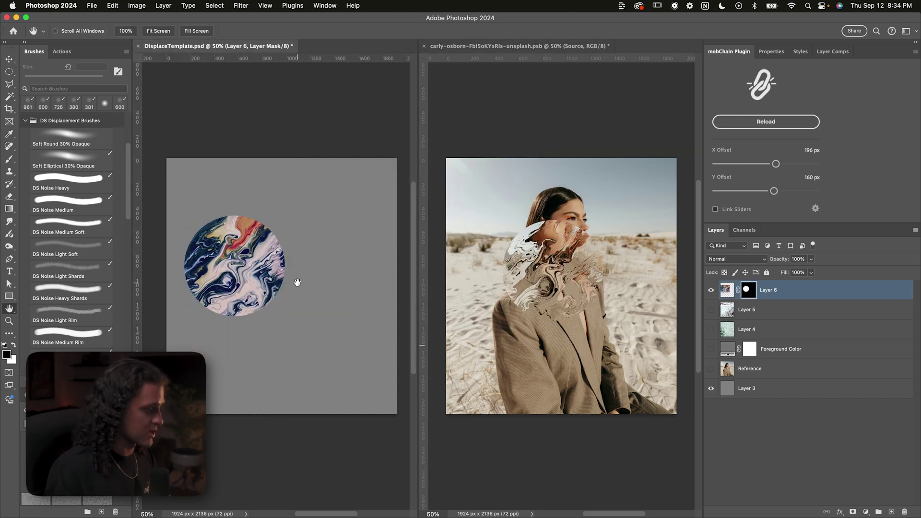
key("v")
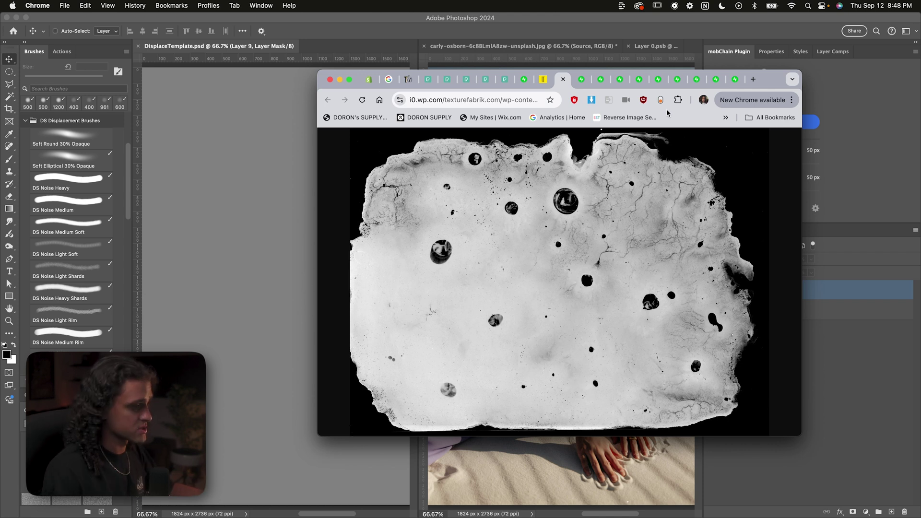
Paste the pitted stone texture into DisplaceTemplate, save it, and shift it up and right.
left_click(197, 239)
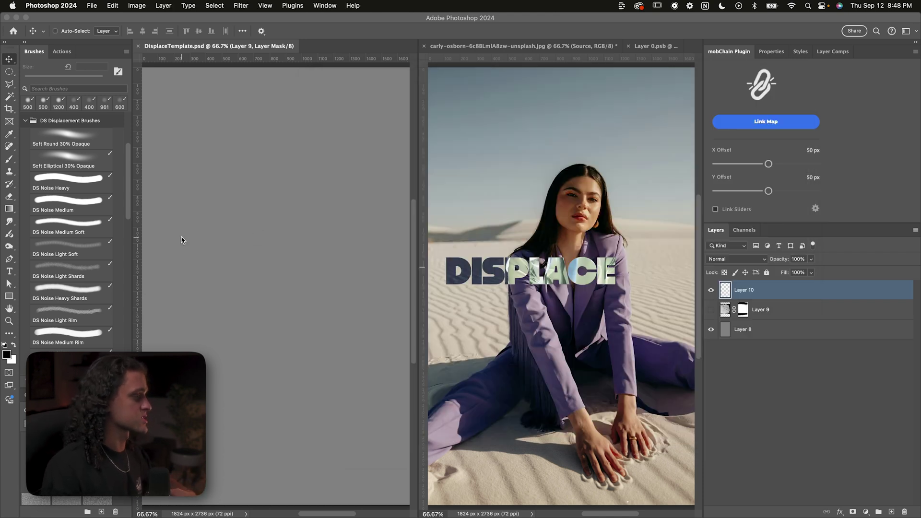
key("super+v")
key("super+s")
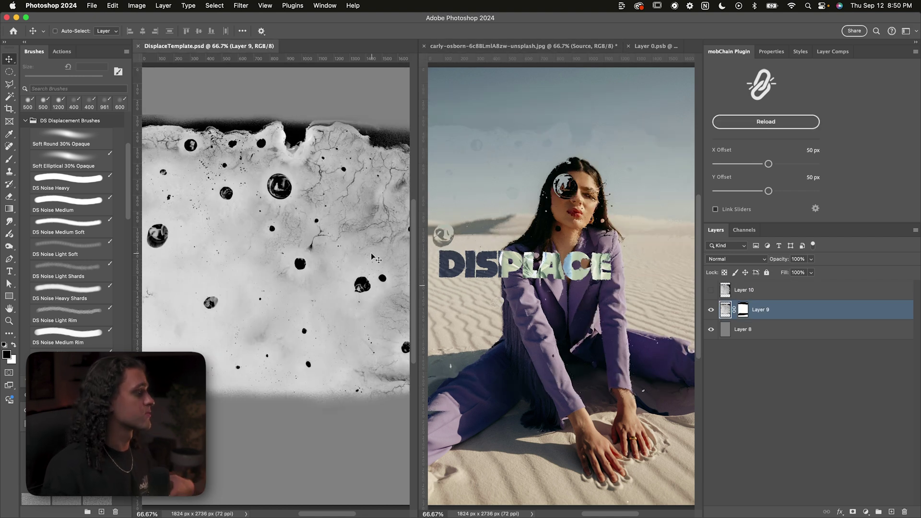
left_click_drag(371, 256, 389, 226)
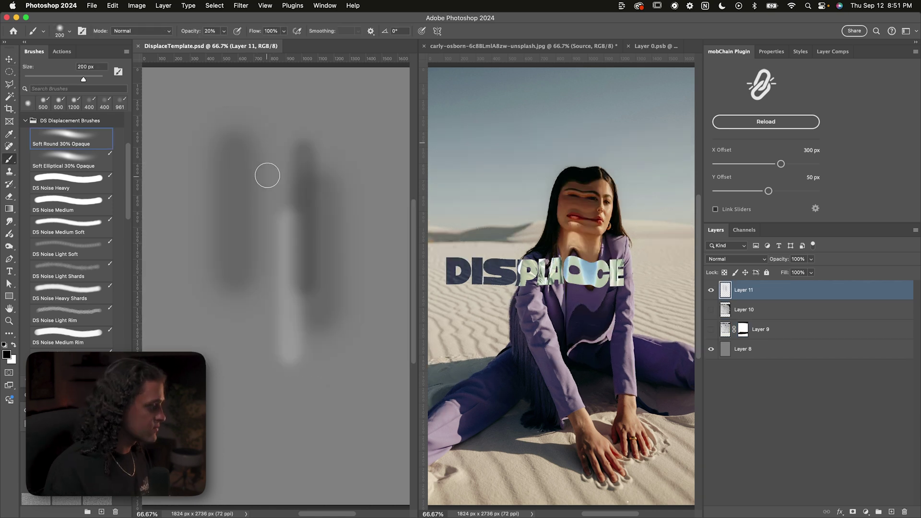
Paint a grey vertical stroke, then a white one upward, saving the template between them.
left_click_drag(267, 153, 263, 361)
key("h")
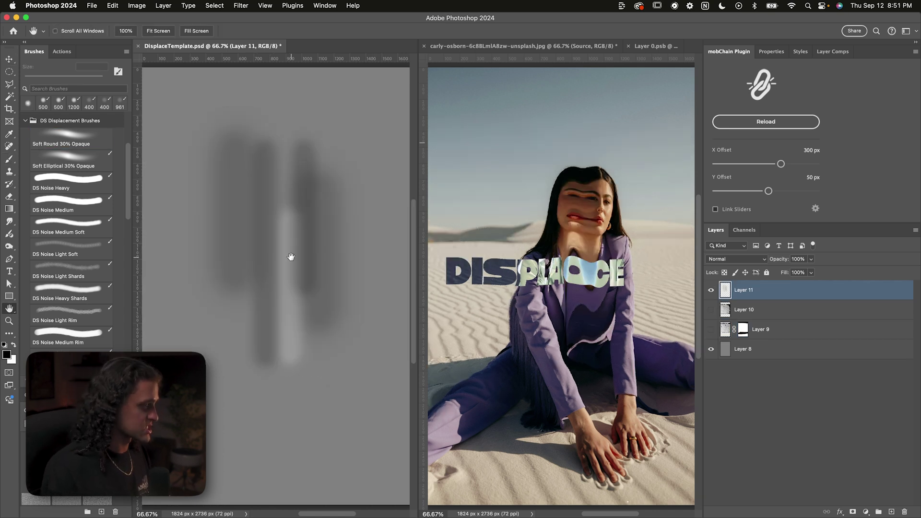
key("b")
key("super+s")
key("x")
left_click_drag(221, 331, 222, 126)
key("h")
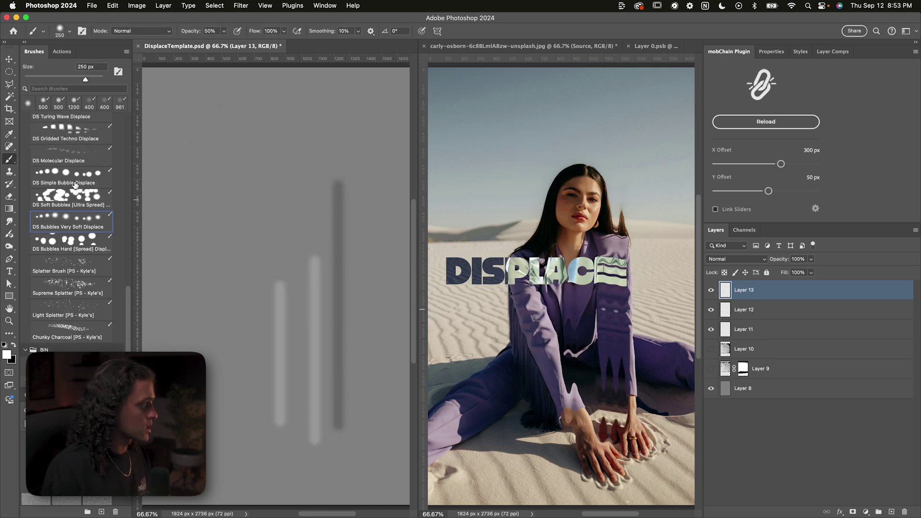
Paint scattered DS Simple Bubble Displace bubbles and a speckled noise patch mid-canvas, then save.
left_click(76, 188)
mouse_move(201, 192)
left_mouse_down()
mouse_move(230, 331)
mouse_move(369, 335)
left_mouse_up()
key("h")
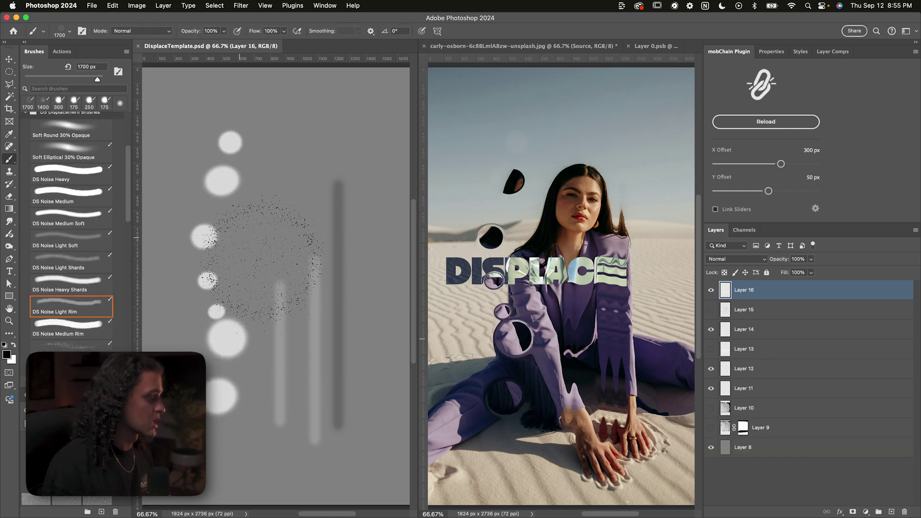
left_click(267, 269)
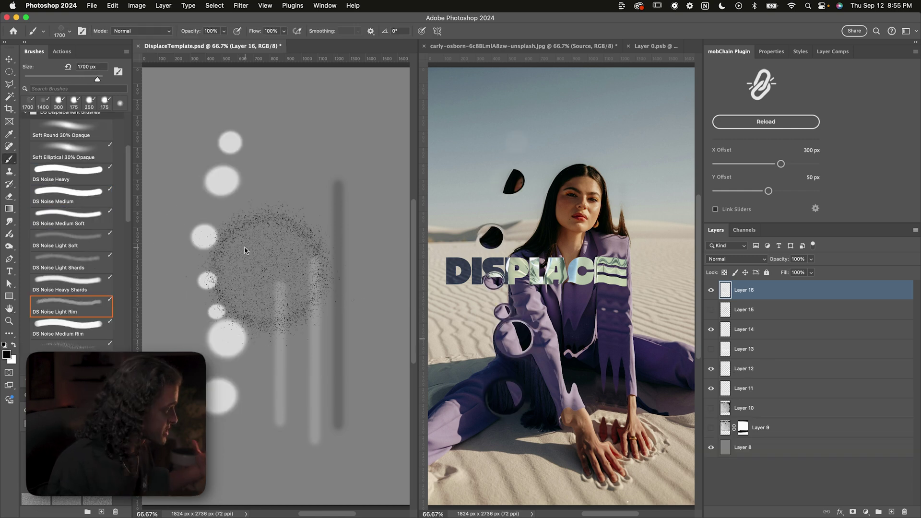
key("h")
key("ctrl+s")
key("b")
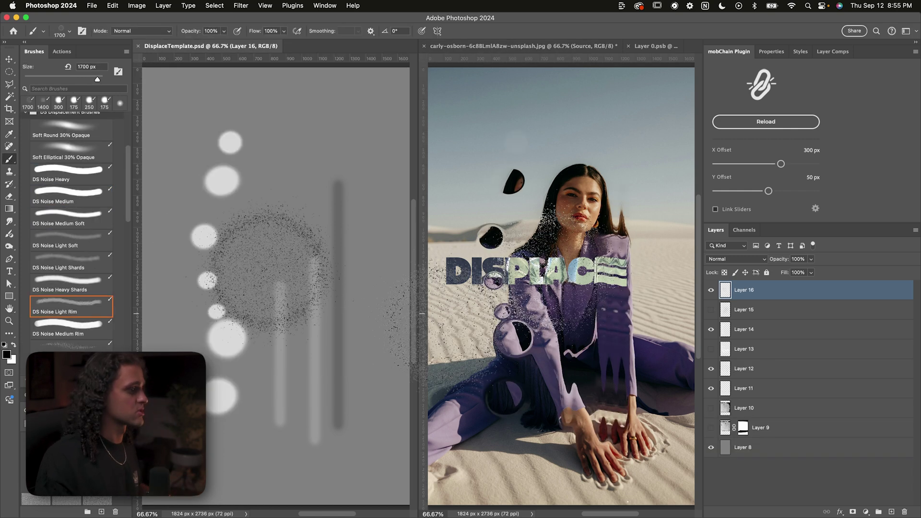